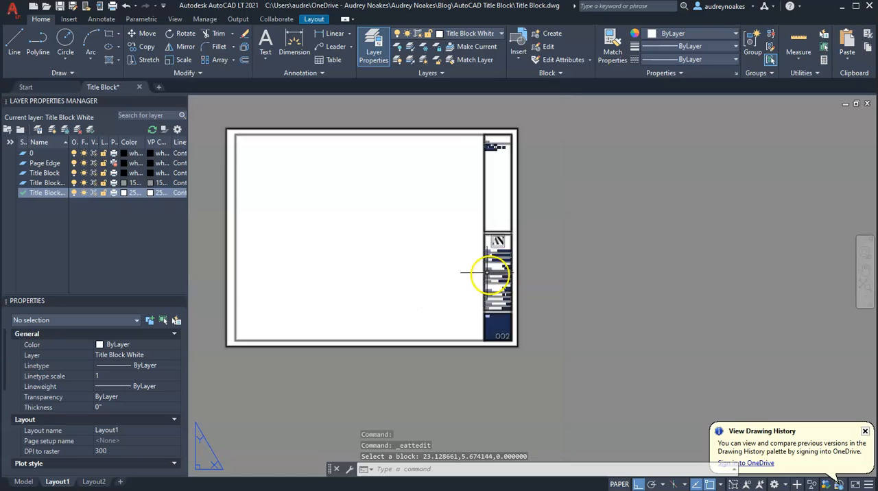
# Step: Switch from the Layout1 sheet to model space
pyautogui.click(35, 483)
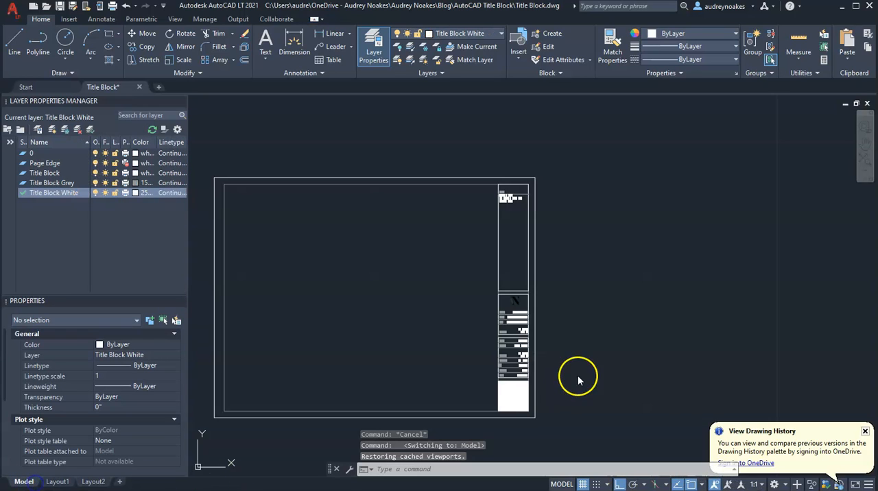
pyautogui.scroll(-5, 427, 298)
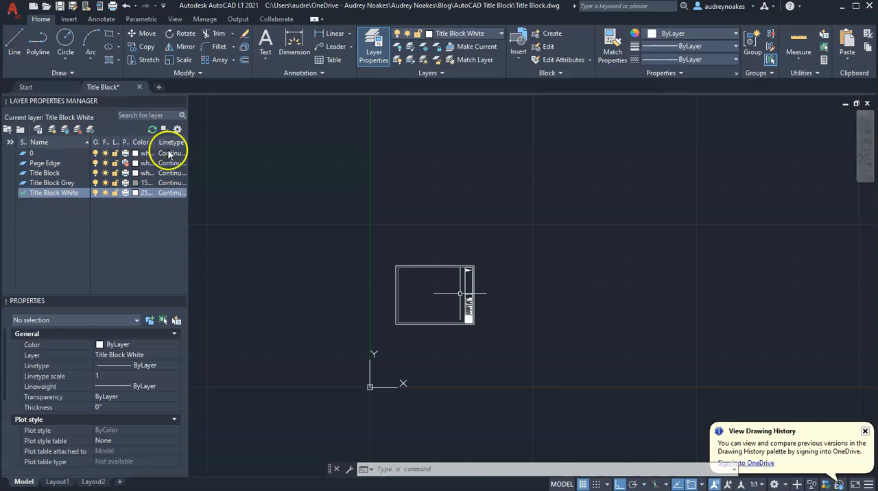
pyautogui.scroll(4, 480, 294)
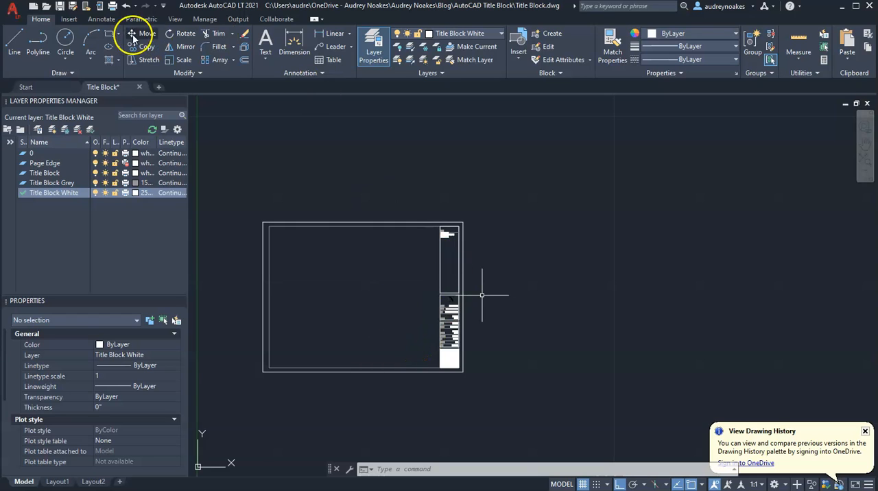
# Step: Review the font and height settings of the text styles TB1, TB2 and TB3
pyautogui.click(103, 20)
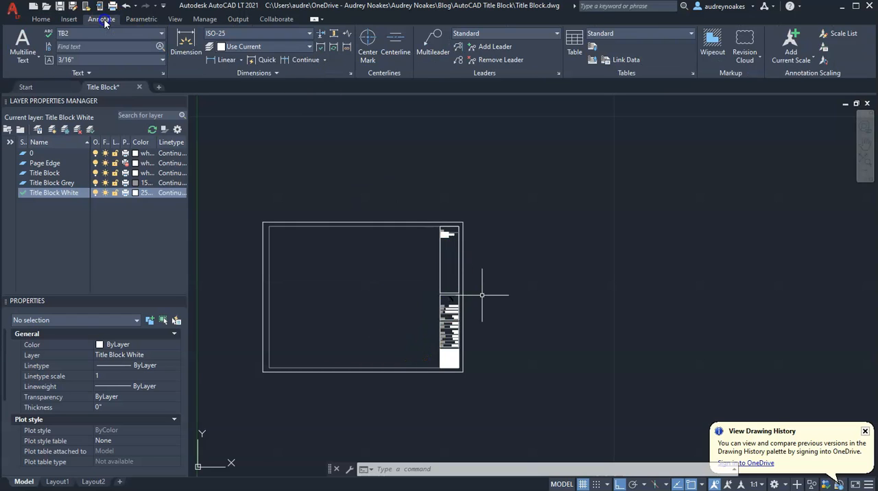
pyautogui.click(163, 74)
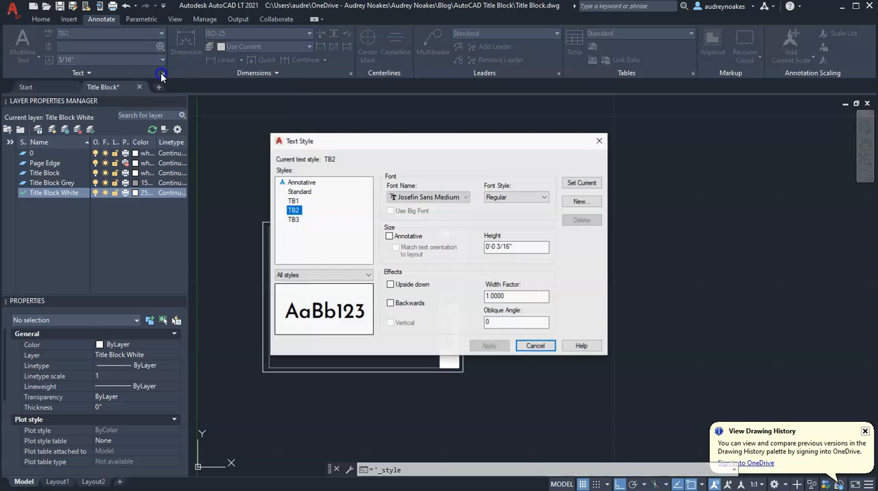
pyautogui.click(294, 201)
pyautogui.click(293, 210)
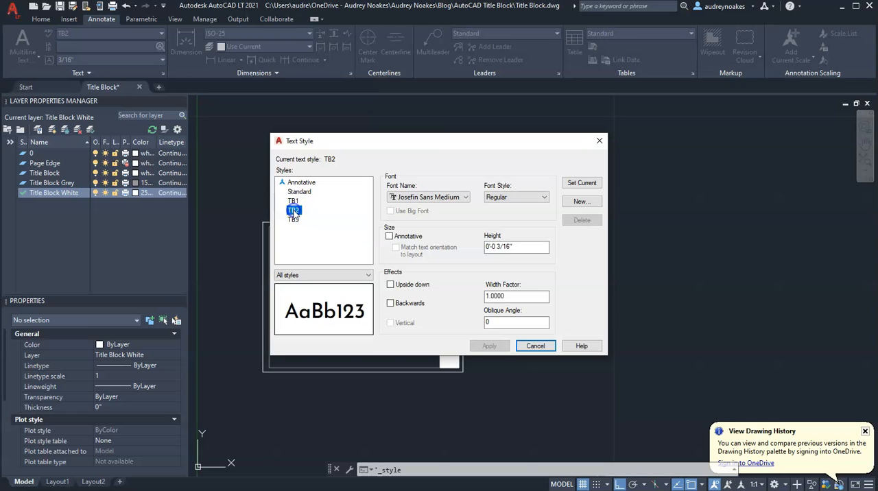
pyautogui.click(293, 219)
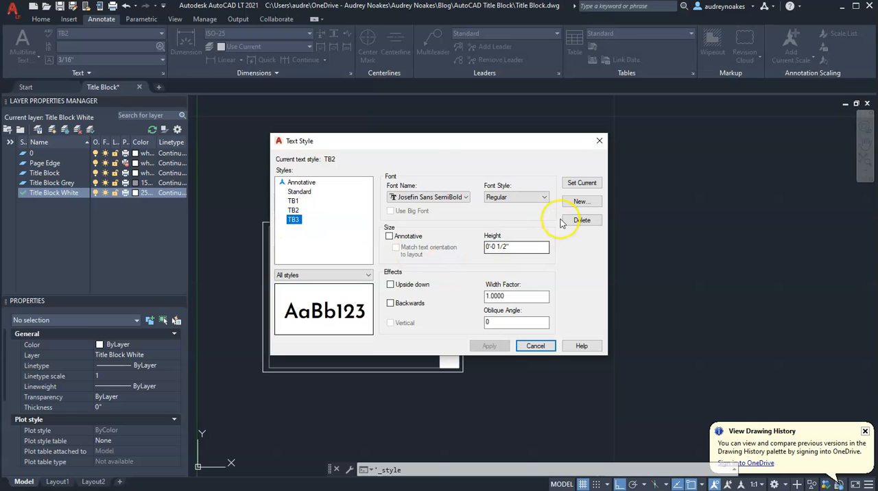
pyautogui.click(293, 201)
pyautogui.click(294, 210)
pyautogui.click(294, 220)
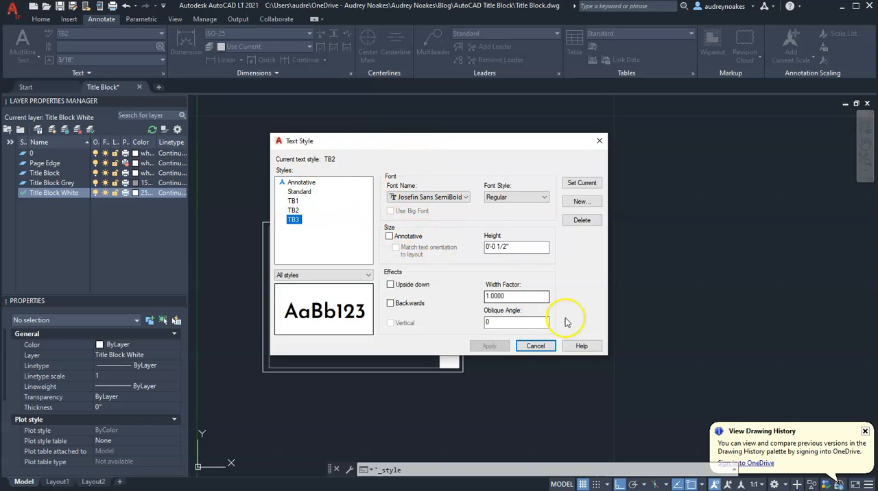
pyautogui.click(536, 346)
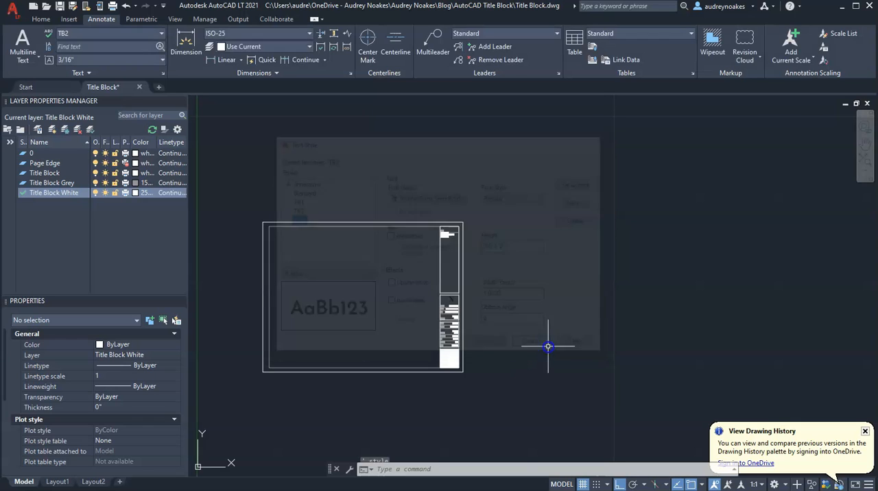
# Step: Examine the existing title block's text fields and select the whole block to inspect its extents
pyautogui.scroll(5, 453, 260)
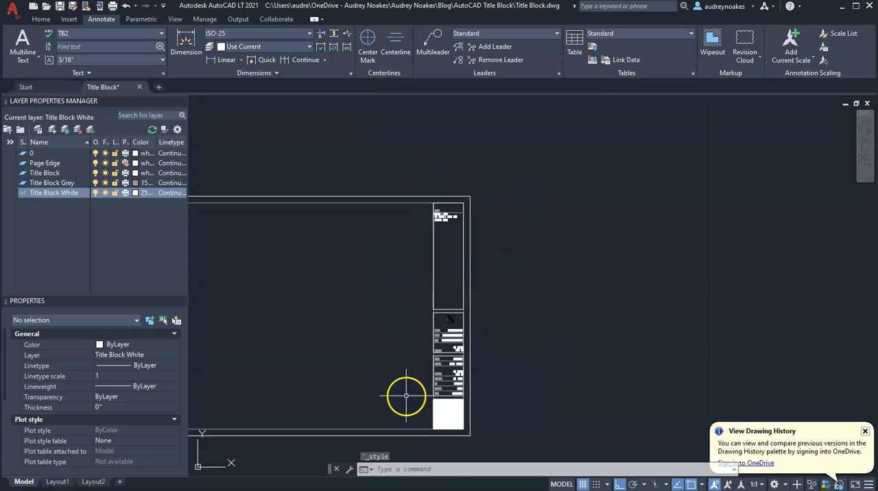
pyautogui.scroll(3, 416, 298)
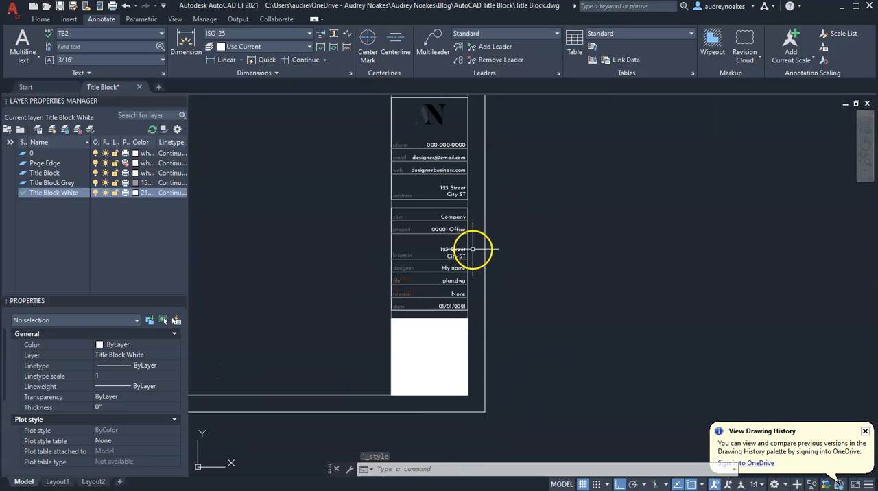
pyautogui.scroll(-5, 600, 353)
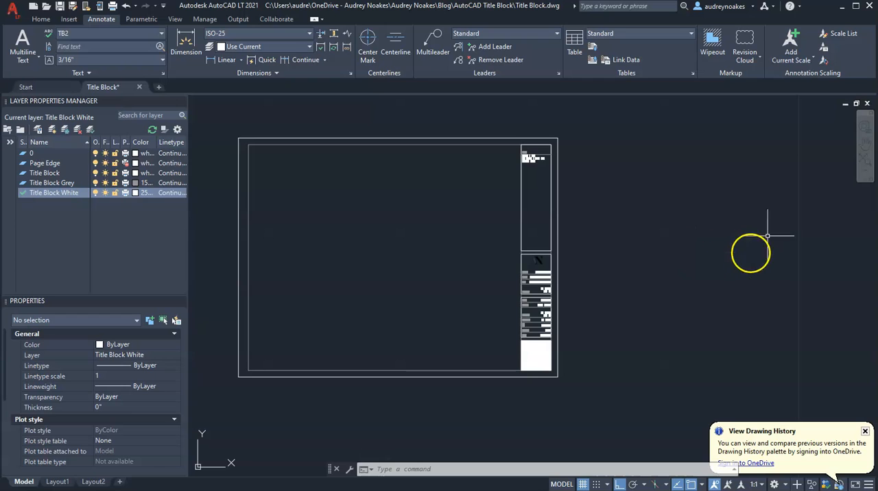
pyautogui.click(632, 289)
pyautogui.click(531, 307)
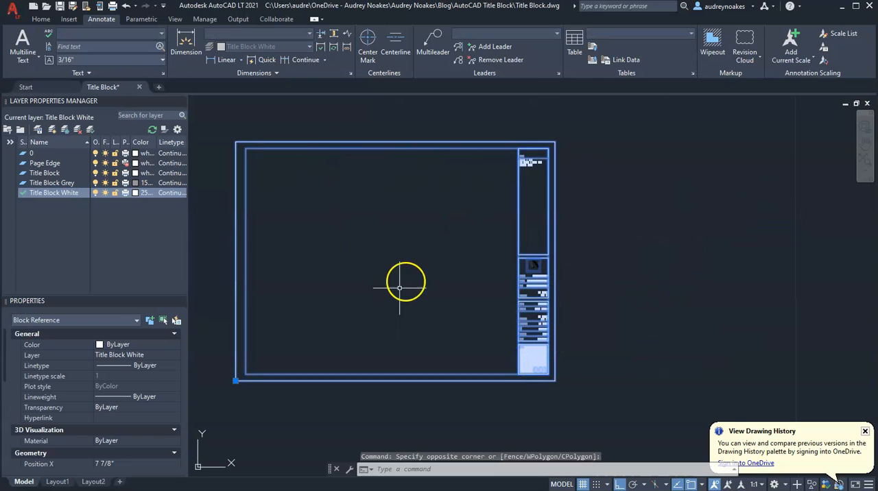
pyautogui.moveTo(657, 327); pyautogui.dragTo(513, 322, button='middle')
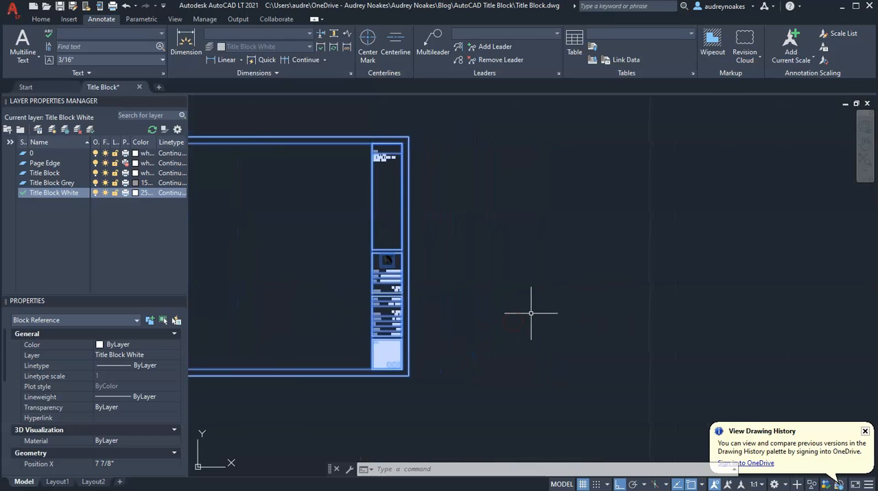
pyautogui.press('Escape')
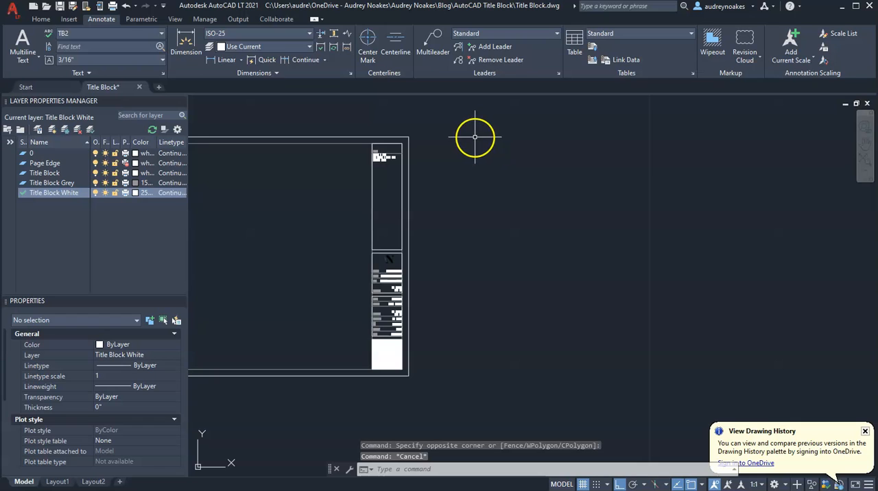
# Step: Make Page Edge the current layer and draw a closed 24 by 18 inch polyline rectangle beside the existing title block
pyautogui.doubleClick(30, 164)
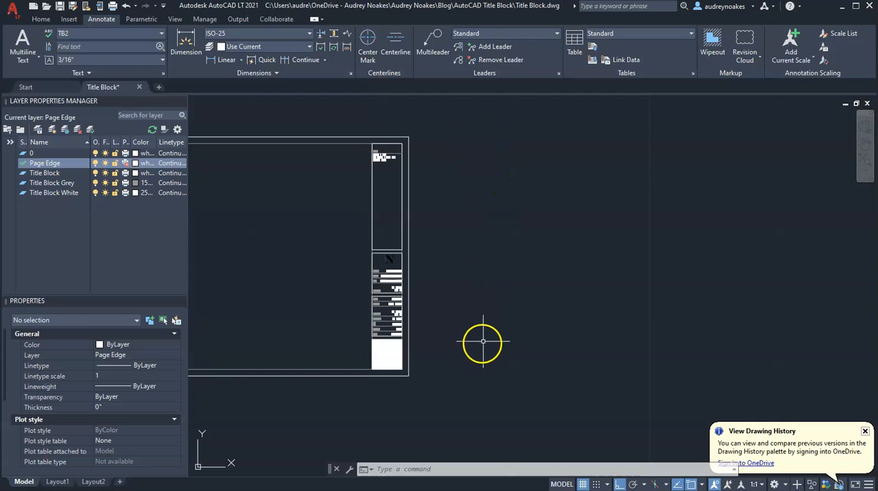
pyautogui.write('pl')
pyautogui.press('Return')
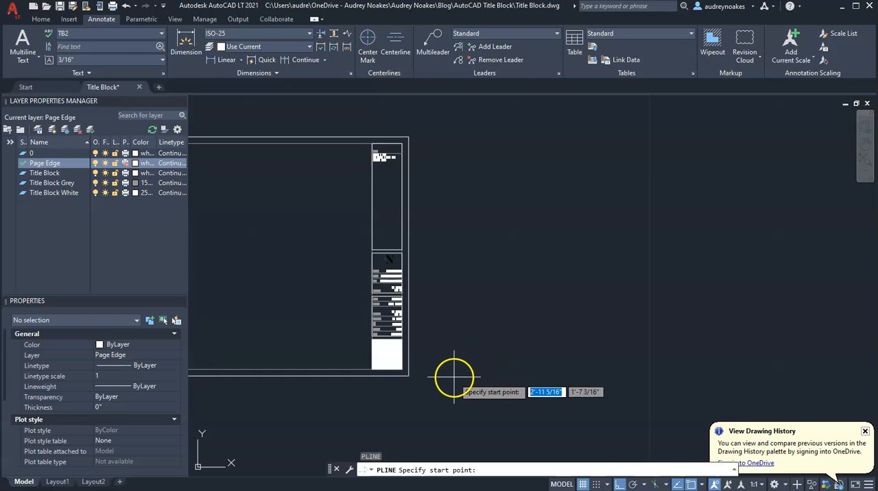
pyautogui.click(454, 374)
pyautogui.write('18')
pyautogui.press('Return')
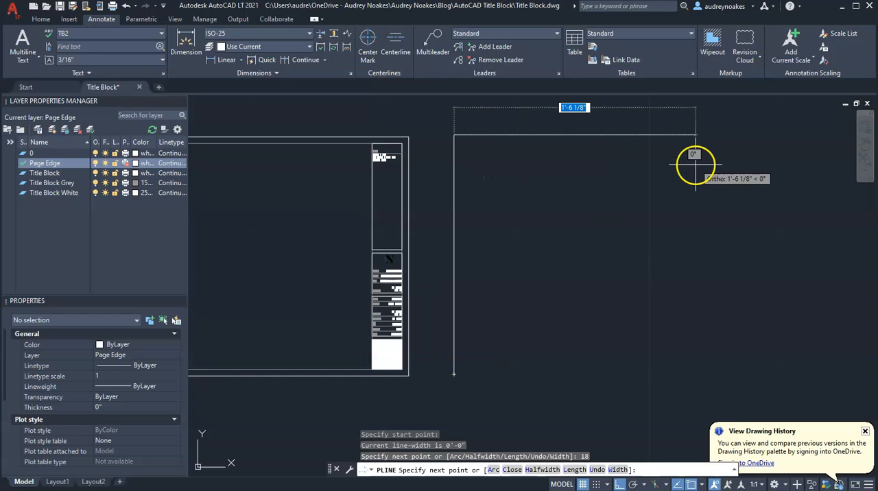
pyautogui.write('24')
pyautogui.press('Return')
pyautogui.write('18')
pyautogui.press('Return')
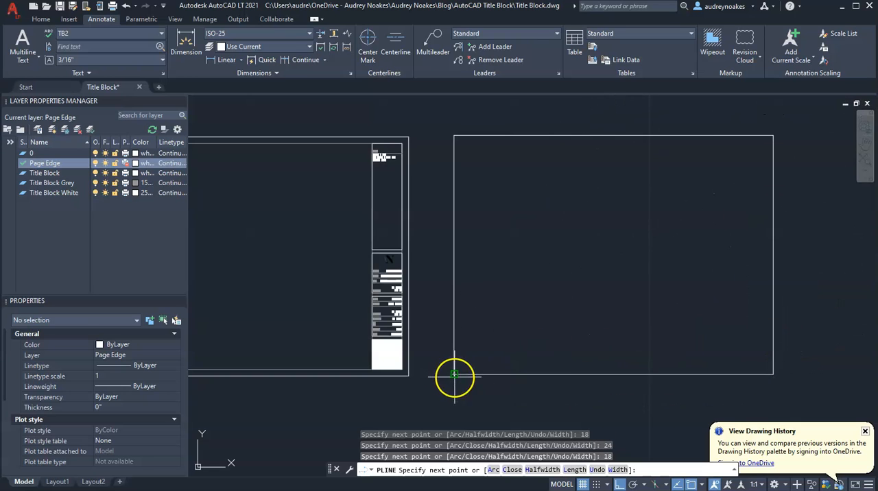
pyautogui.press('Return')
# Step: Offset the new page rectangle inward by 0.5 inch
pyautogui.scroll(-2, 645, 197)
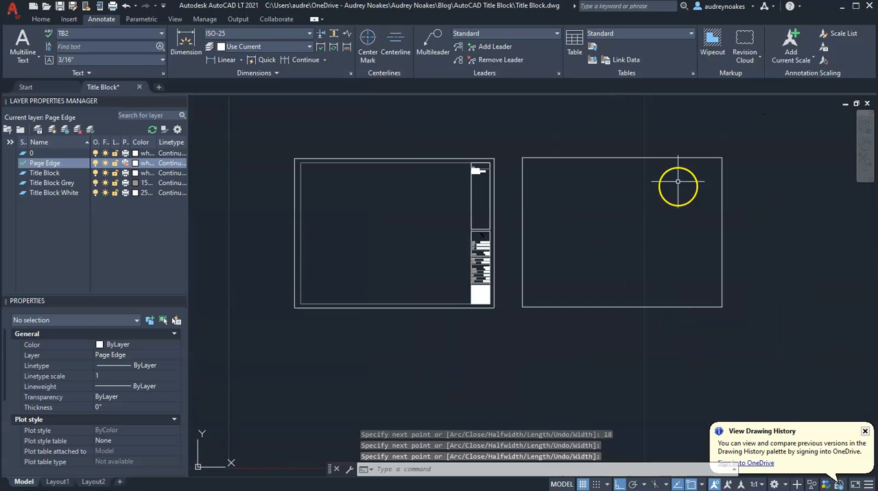
pyautogui.scroll(2, 712, 248)
pyautogui.moveTo(562, 188); pyautogui.dragTo(494, 265, button='middle')
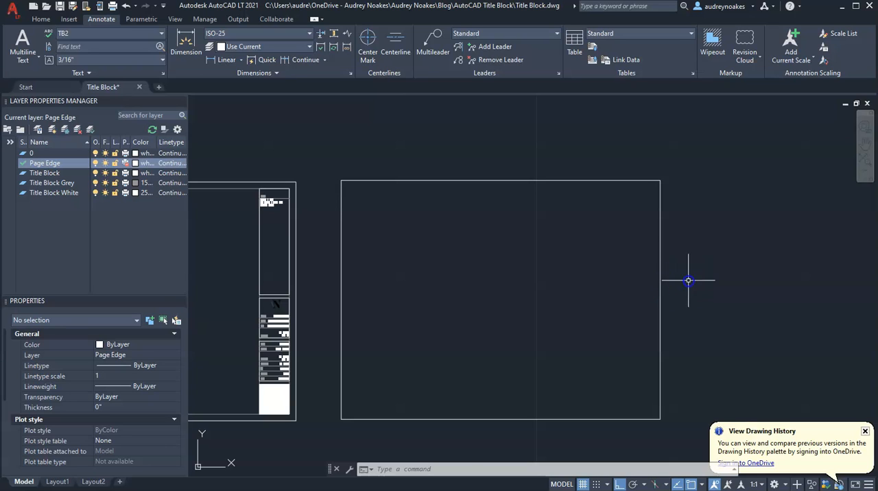
pyautogui.click(689, 280)
pyautogui.click(639, 309)
pyautogui.write('o')
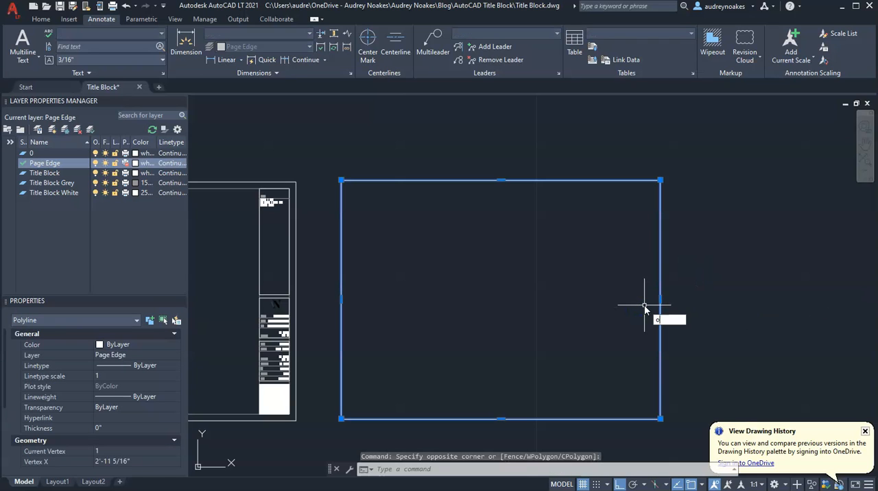
pyautogui.press('Return')
pyautogui.write('.5')
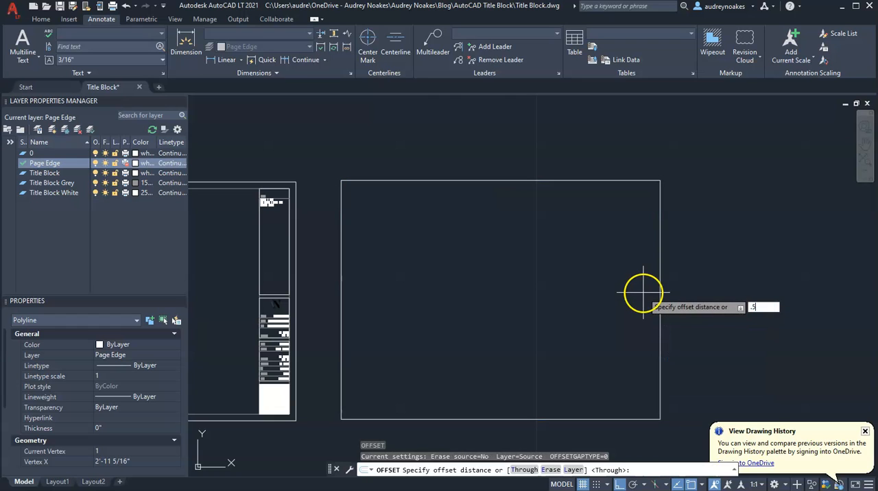
pyautogui.press('Return')
pyautogui.click(660, 293)
pyautogui.click(519, 278)
pyautogui.press('Return')
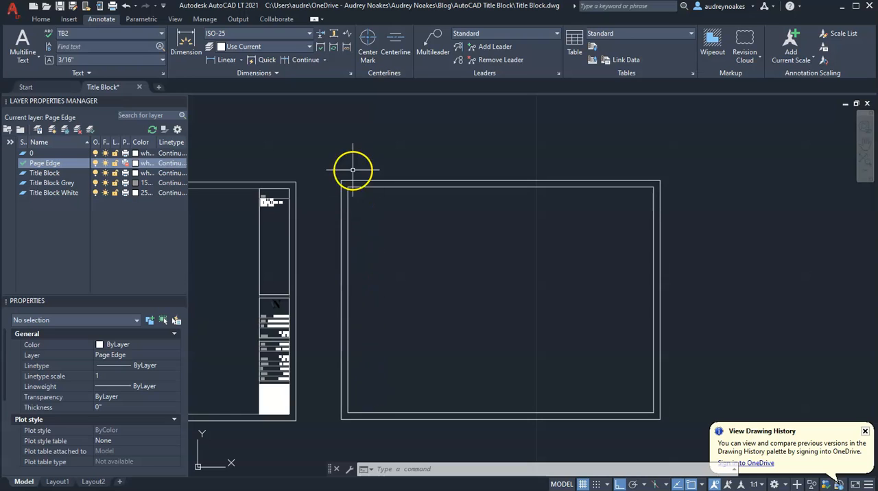
# Step: Stretch the left edge of the inner rectangle inward by 0.25 inch
pyautogui.click(348, 235)
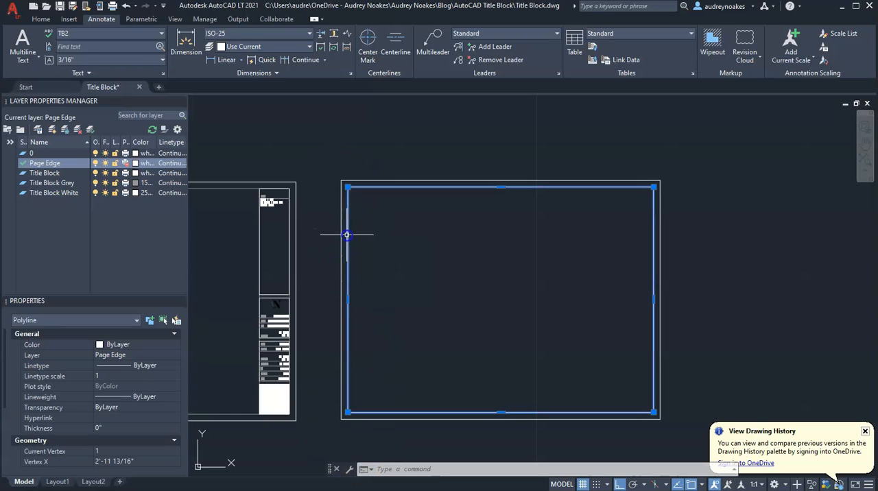
pyautogui.scroll(5, 349, 296)
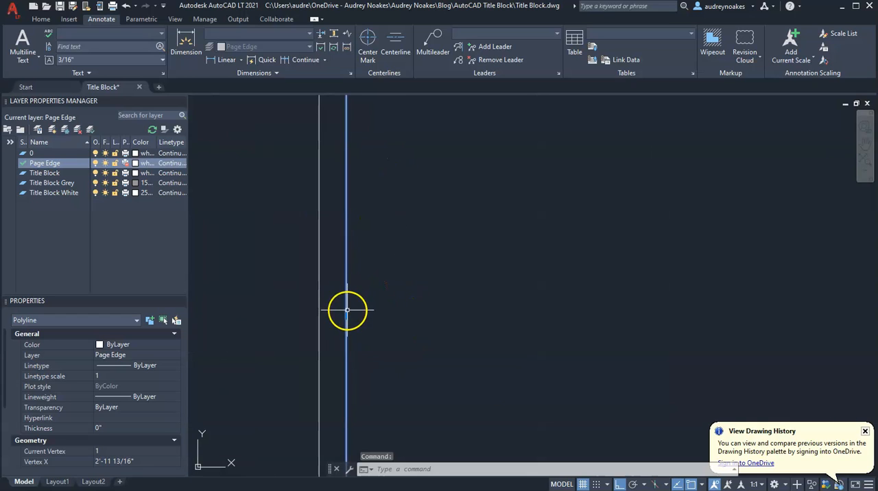
pyautogui.click(347, 315)
pyautogui.write('.25')
pyautogui.press('Return')
pyautogui.scroll(-3, 508, 285)
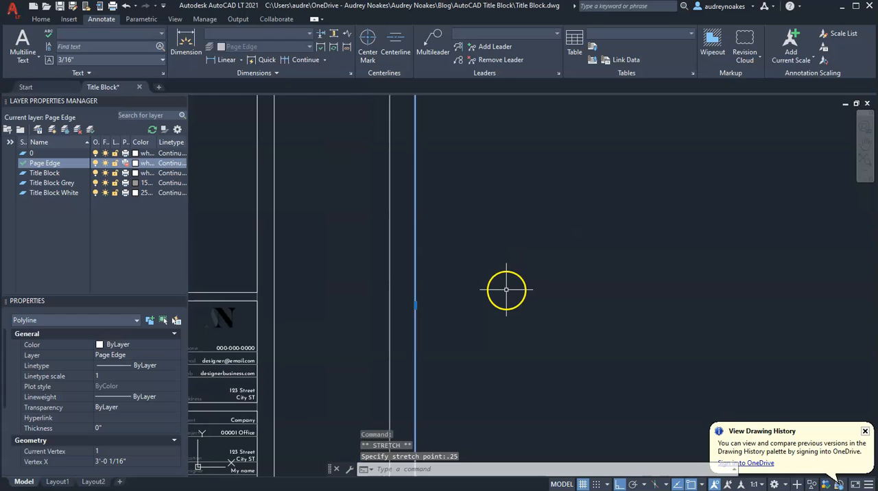
pyautogui.press('Escape')
pyautogui.scroll(-3, 432, 323)
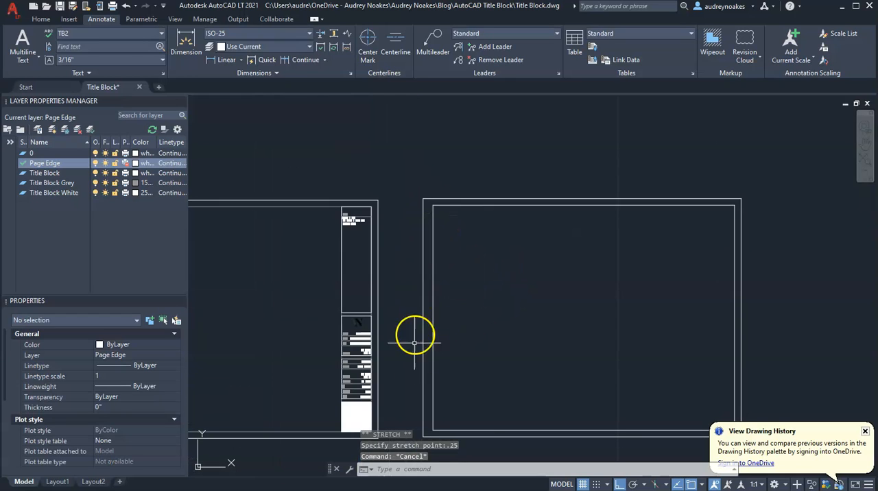
# Step: Assign the inner rectangle to the Title Block Grey layer
pyautogui.moveTo(547, 328)
pyautogui.mouseDown(button='middle')
pyautogui.moveTo(520, 297)
pyautogui.moveTo(426, 291)
pyautogui.mouseUp(button='middle')
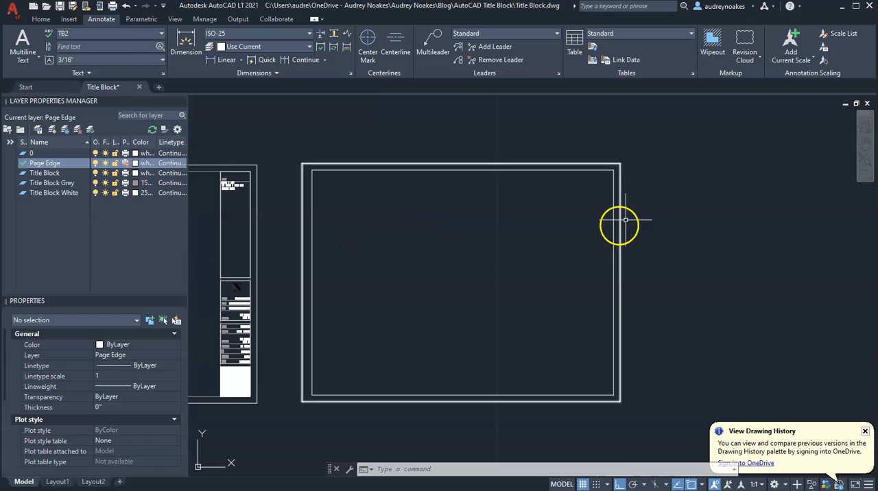
pyautogui.click(365, 167)
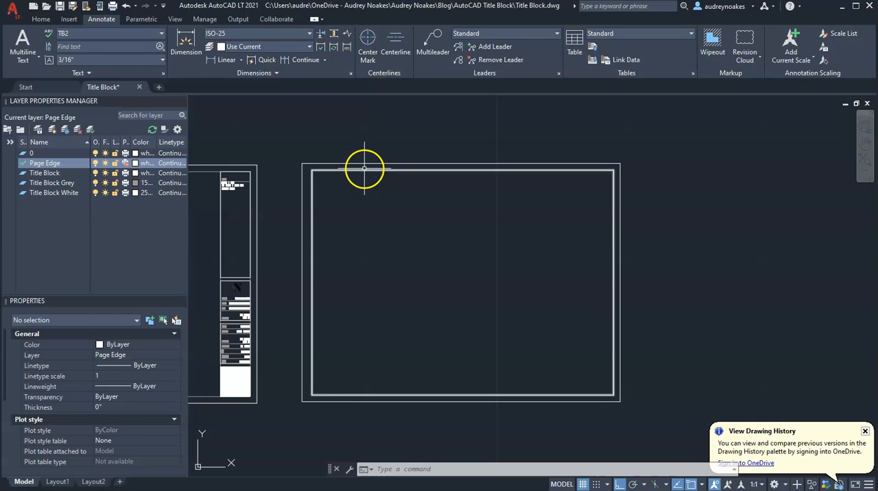
pyautogui.click(351, 170)
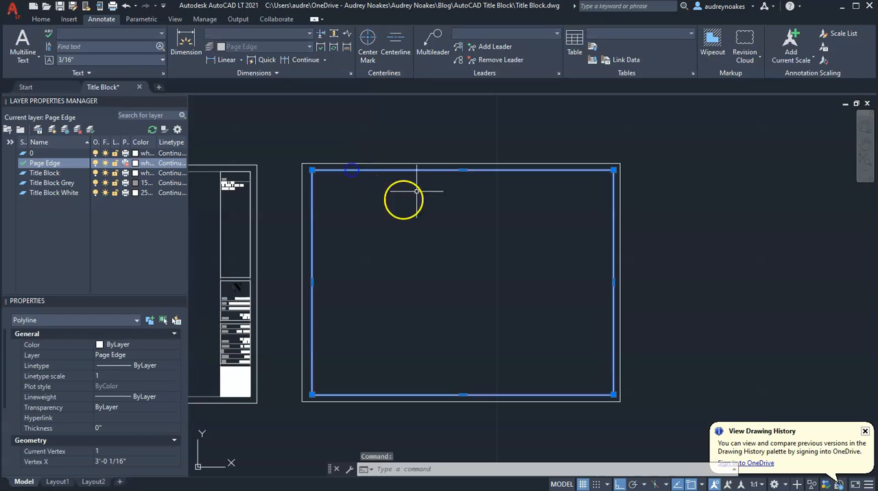
pyautogui.click(110, 355)
pyautogui.click(170, 355)
pyautogui.click(124, 396)
pyautogui.press('Escape')
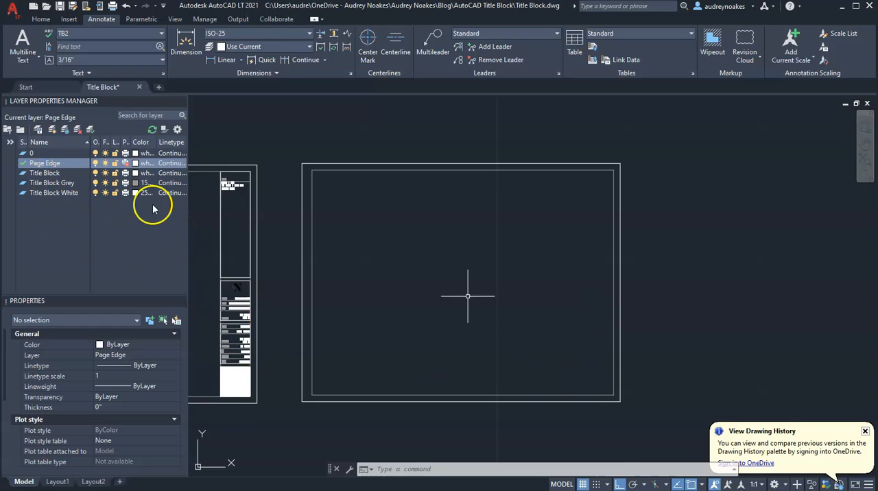
# Step: Make Title Block the current layer and draw a closed 2-inch polyline square in the inner frame's lower-right corner
pyautogui.moveTo(608, 367); pyautogui.dragTo(518, 349, button='middle')
pyautogui.doubleClick(22, 173)
pyautogui.write('pl')
pyautogui.press('Return')
pyautogui.scroll(5, 513, 386)
pyautogui.click(551, 333)
pyautogui.write('2')
pyautogui.press('Return')
pyautogui.write('2')
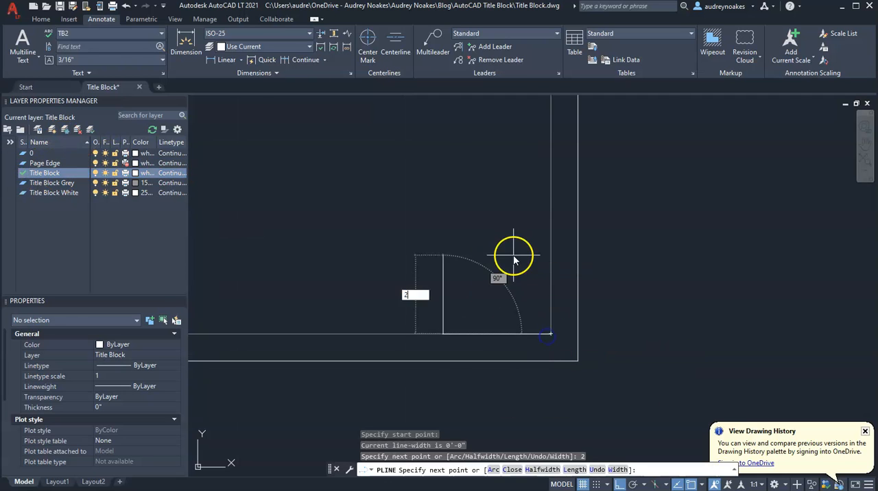
pyautogui.press('Return')
pyautogui.write('2')
pyautogui.press('Return')
pyautogui.write('c')
# Step: Stack three taller outline boxes above the 2-inch square along the frame's right edge, using a 1.5-inch stretch
pyautogui.press('Return')
pyautogui.press('Escape')
pyautogui.click(565, 299)
pyautogui.click(480, 243)
pyautogui.click(519, 281)
pyautogui.write('1.5')
pyautogui.press('Return')
pyautogui.press('Escape')
# Step: Fill the 2-inch square in the lower-right corner with a SOLID hatch
pyautogui.press('Return')
pyautogui.click(505, 274)
pyautogui.press('Escape')
pyautogui.scroll(-3, 565, 318)
pyautogui.write('h')
# Step: Make Title Block Grey the current layer and draw a horizontal divider line in the title column boxes, using 3/16-inch distances
pyautogui.press('Return')
pyautogui.click(562, 337)
pyautogui.click(104, 47)
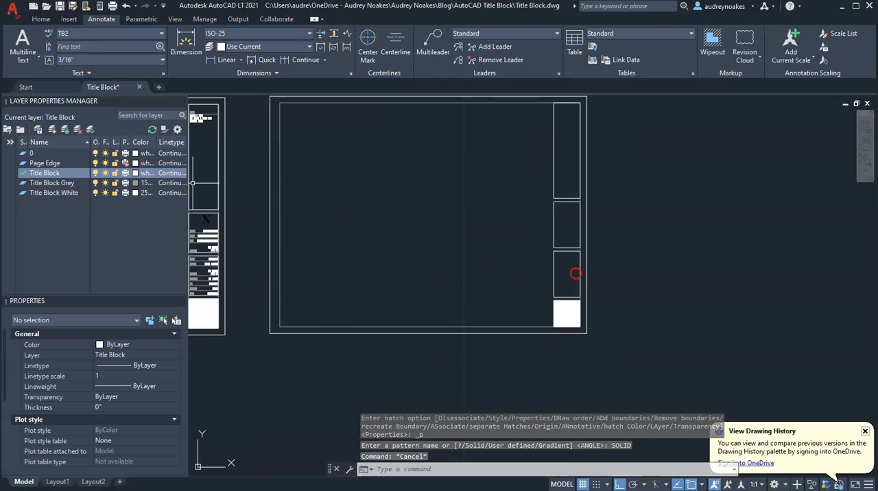
pyautogui.doubleClick(51, 184)
pyautogui.write('l')
pyautogui.press('Return')
pyautogui.click(515, 318)
pyautogui.click(499, 319)
pyautogui.write('3/16')
pyautogui.press('Return')
pyautogui.moveTo(511, 275); pyautogui.dragTo(552, 257, button='middle')
pyautogui.click(541, 289)
pyautogui.write('3/16')
# Step: Offset divider lines at 3/8-inch spacing through the two middle boxes and place one line near the top of the tallest box
pyautogui.press('Return')
pyautogui.write('o')
pyautogui.press('Return')
pyautogui.scroll(4, 541, 223)
pyautogui.write('3/8')
pyautogui.click(569, 231)
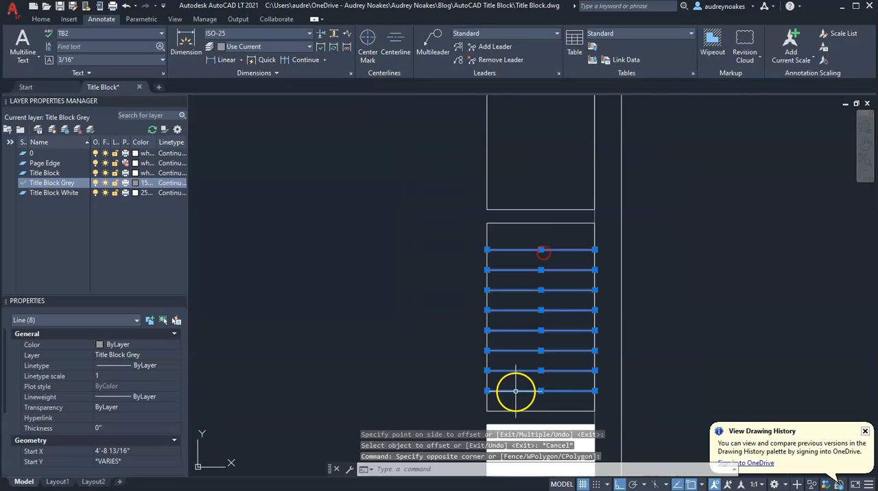
pyautogui.click(485, 411)
pyautogui.click(487, 210)
pyautogui.press('Escape')
pyautogui.click(524, 288)
pyautogui.press('Return')
pyautogui.click(486, 261)
pyautogui.click(510, 218)
pyautogui.press('Escape')
pyautogui.scroll(2, 615, 237)
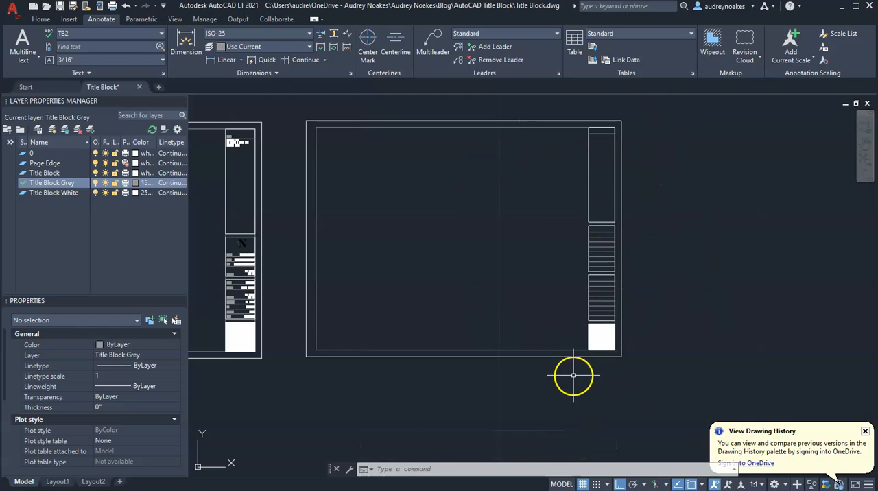
# Step: Add single-line text reading "date:" at the lower-left corner of the box above the white square, aligned horizontally along its bottom edge
pyautogui.scroll(2, 611, 241)
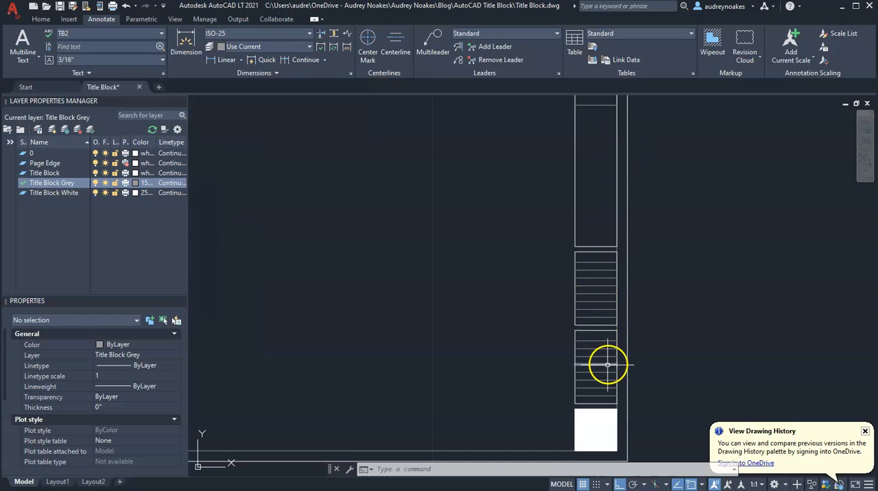
pyautogui.click(28, 59)
pyautogui.click(33, 111)
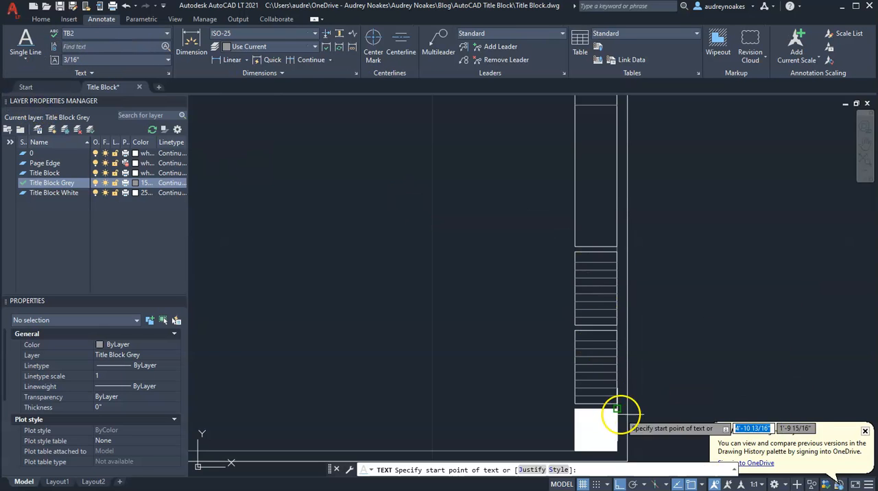
pyautogui.scroll(6, 596, 417)
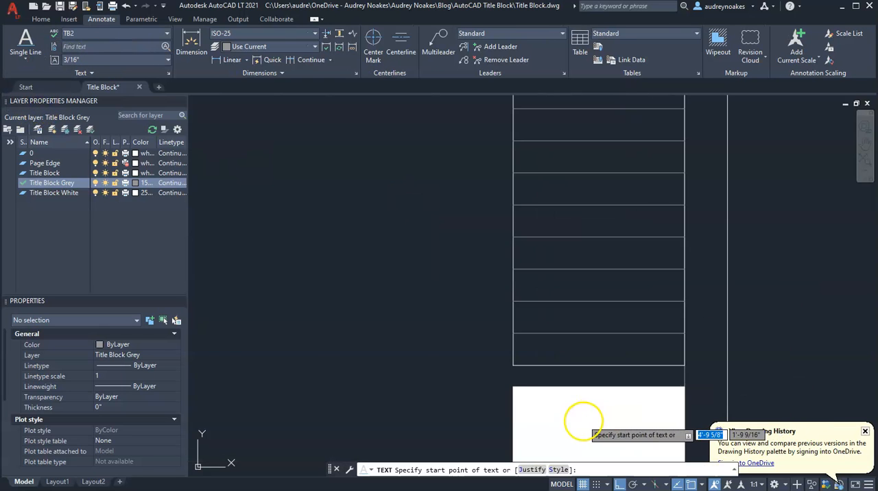
pyautogui.click(513, 365)
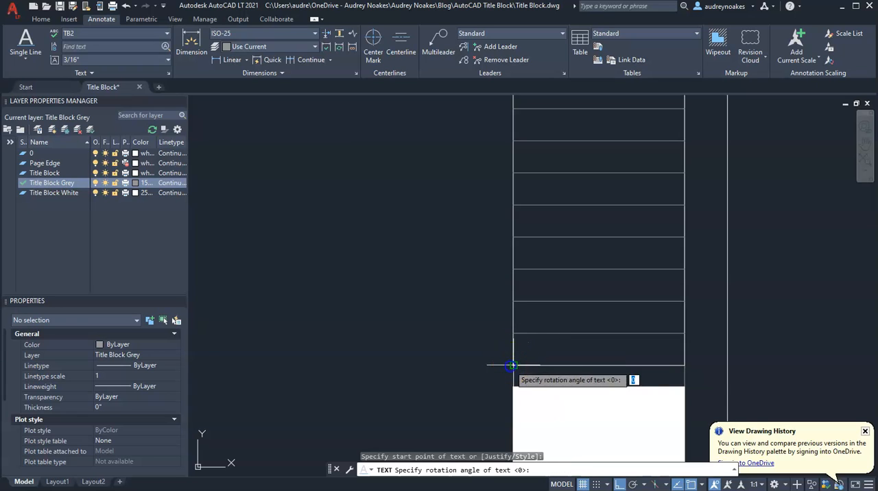
pyautogui.click(685, 365)
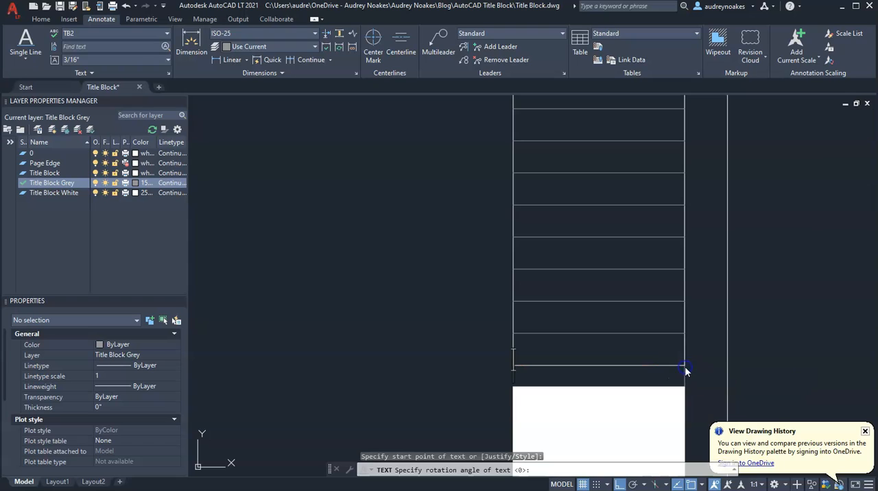
pyautogui.write('date')
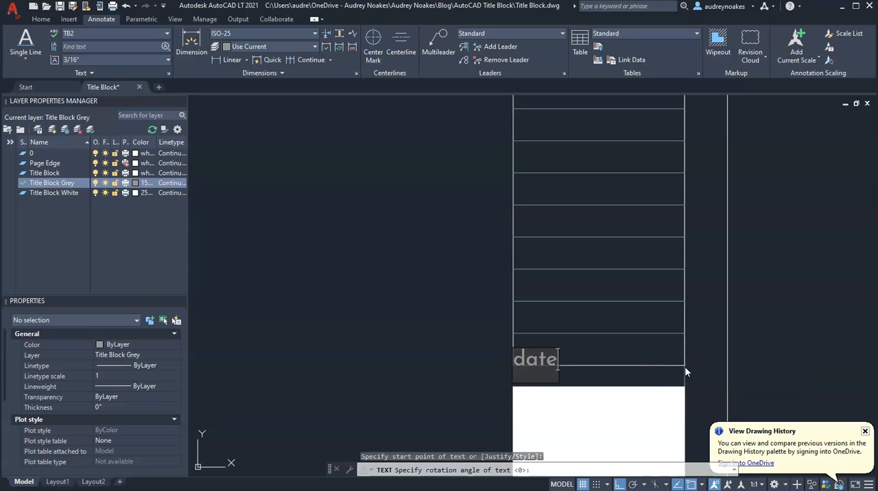
pyautogui.write(':')
pyautogui.click(709, 373)
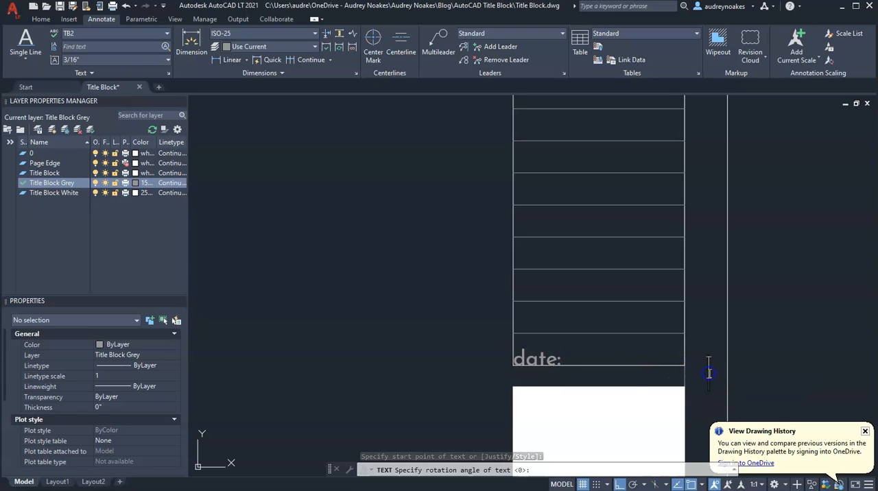
pyautogui.press('Return')
# Step: Change the date label's text style to TB1
pyautogui.click(541, 358)
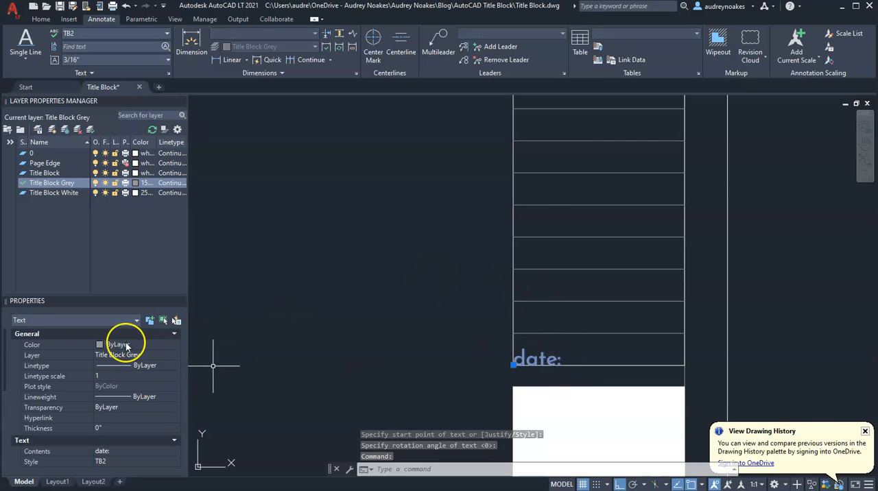
pyautogui.scroll(-3, 145, 425)
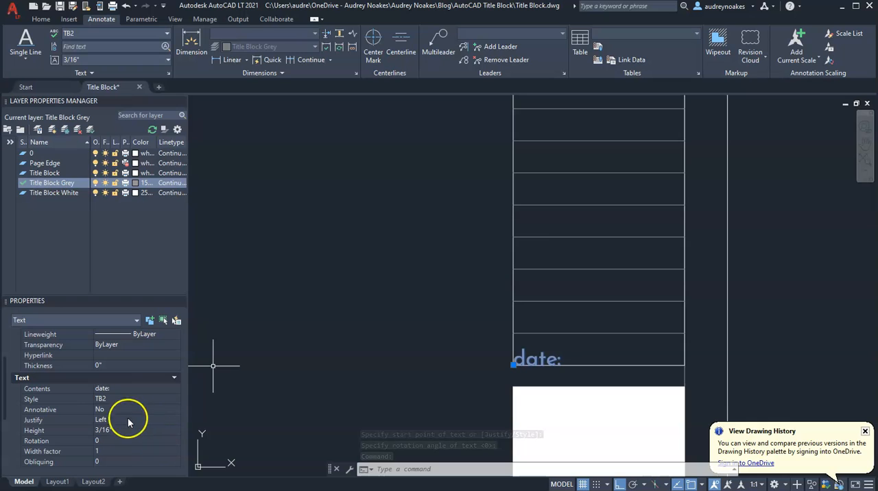
pyautogui.click(137, 399)
pyautogui.click(175, 399)
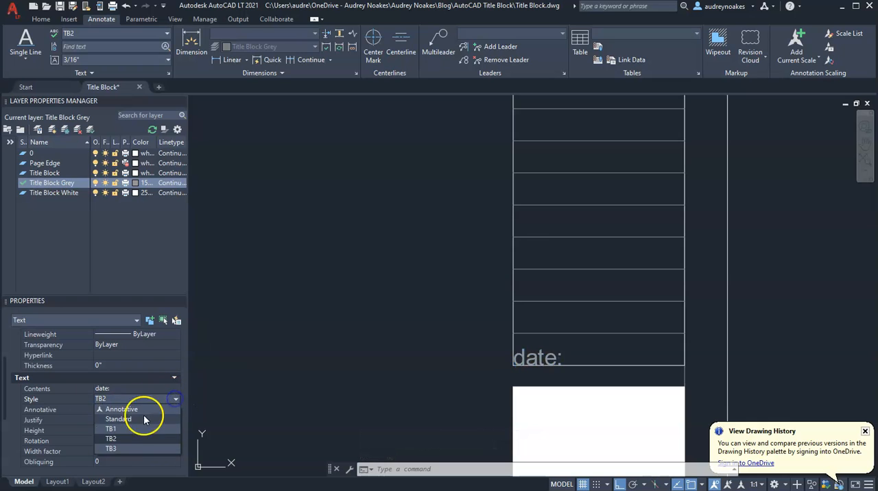
pyautogui.click(109, 429)
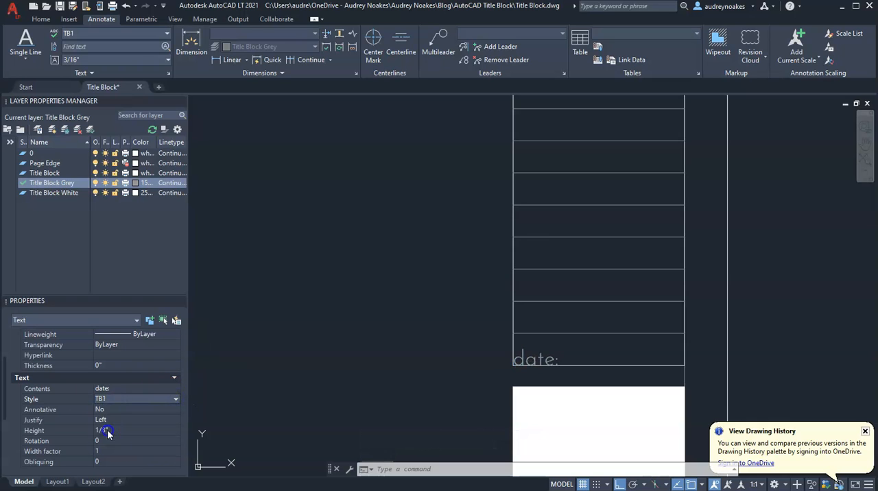
pyautogui.press('Escape')
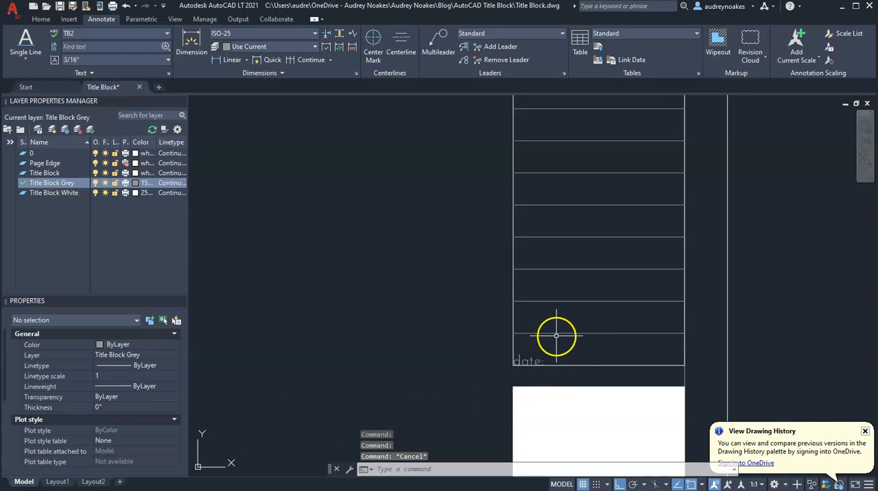
# Step: Move the date label 1/16 inch up and 1/16 inch to the right, away from the box corner
pyautogui.click(534, 360)
pyautogui.scroll(4, 555, 361)
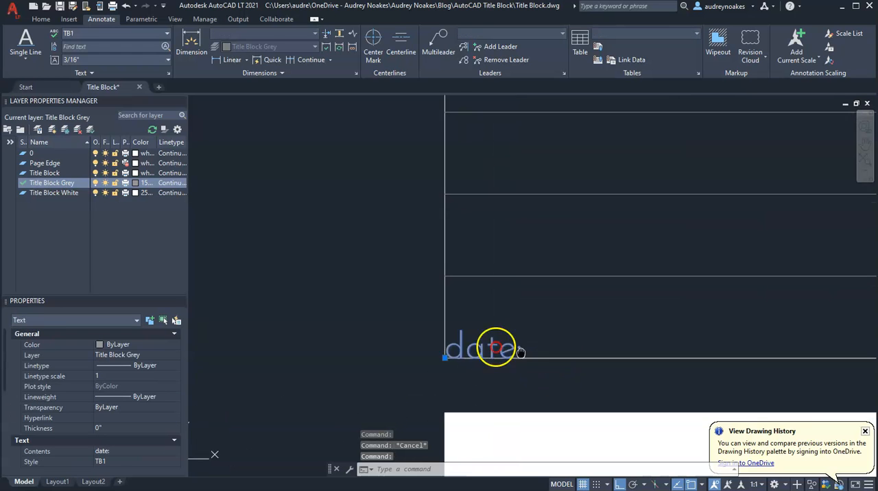
pyautogui.click(369, 345)
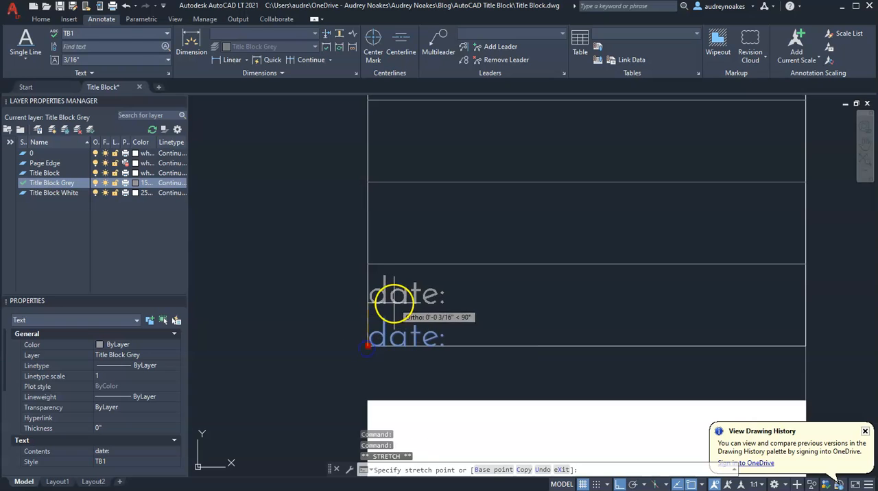
pyautogui.write('1/16')
pyautogui.press('Return')
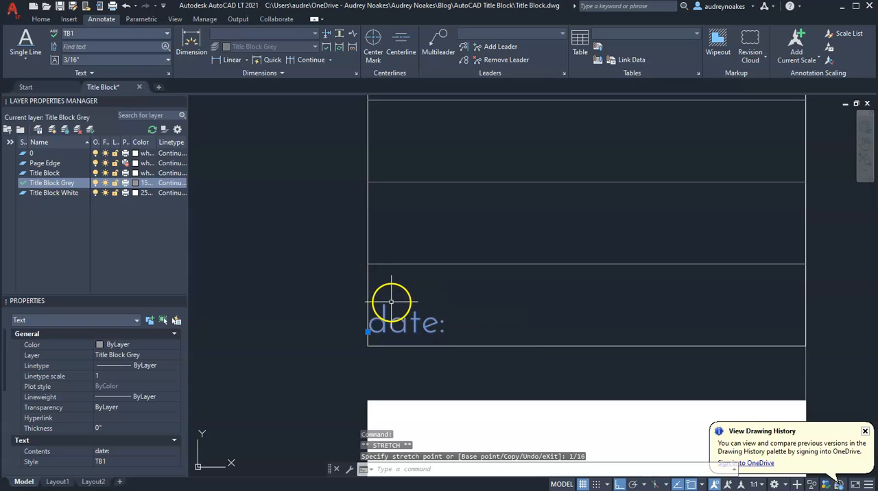
pyautogui.click(368, 333)
pyautogui.write('1/16')
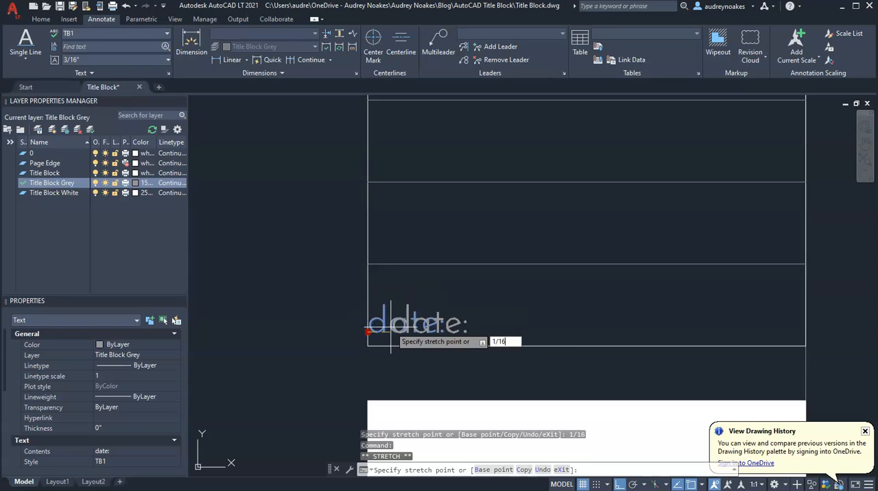
pyautogui.press('Return')
pyautogui.press('Escape')
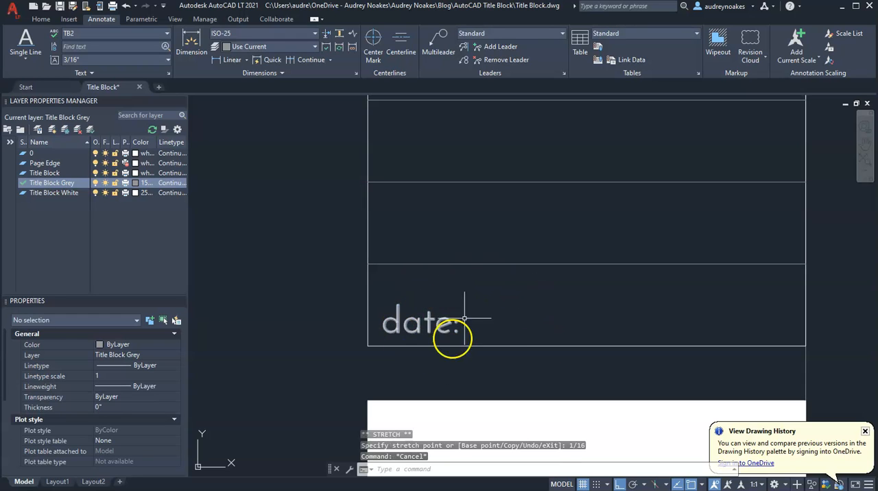
# Step: Edit the label text to read "date" without the colon
pyautogui.moveTo(504, 301)
pyautogui.mouseDown(button='middle')
pyautogui.moveTo(520, 363)
pyautogui.moveTo(451, 373)
pyautogui.mouseUp(button='middle')
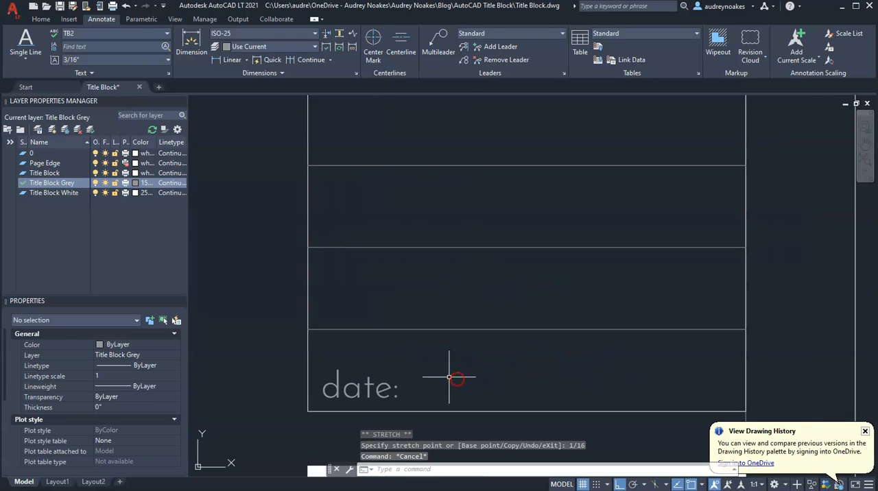
pyautogui.doubleClick(385, 389)
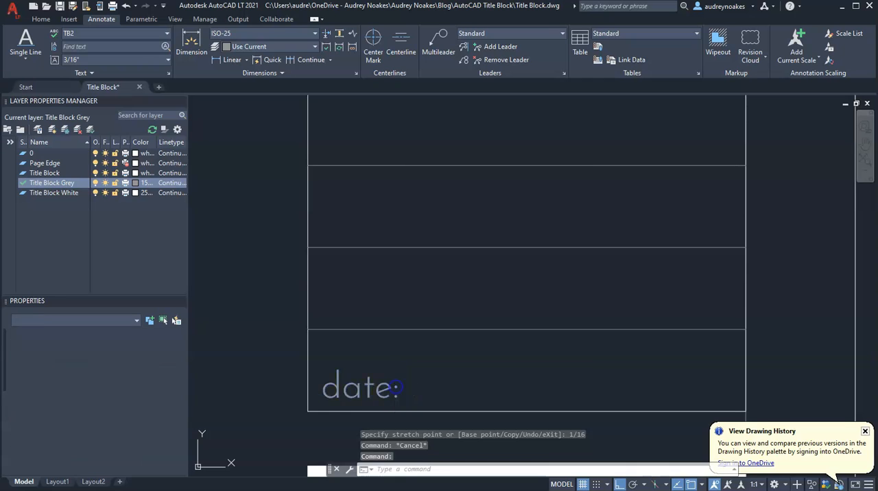
pyautogui.click(401, 389)
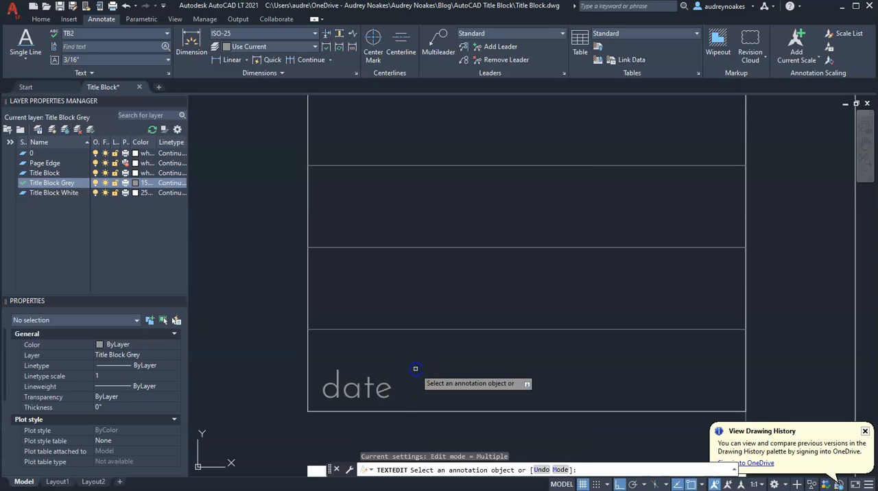
pyautogui.press('Escape')
# Step: Examine the rows of the stacked information boxes above the date label
pyautogui.moveTo(428, 345); pyautogui.dragTo(506, 344, button='middle')
pyautogui.scroll(-2, 467, 347)
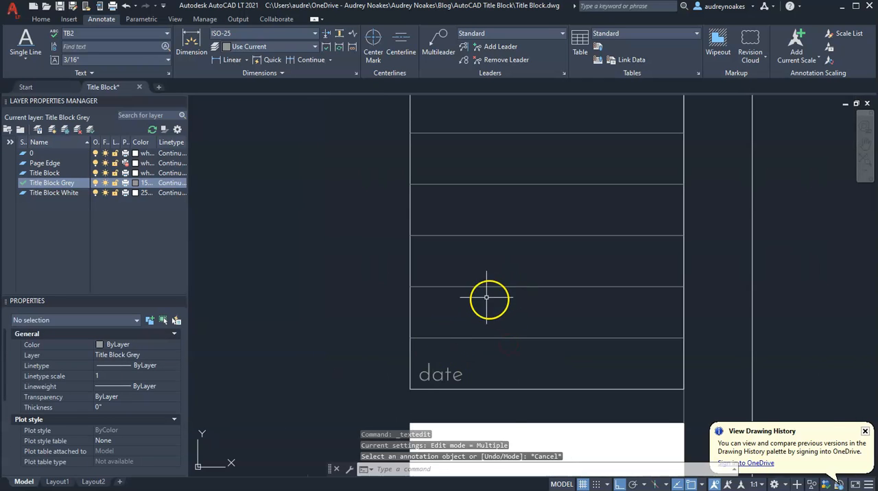
pyautogui.scroll(-4, 508, 261)
pyautogui.moveTo(510, 257); pyautogui.dragTo(504, 325, button='middle')
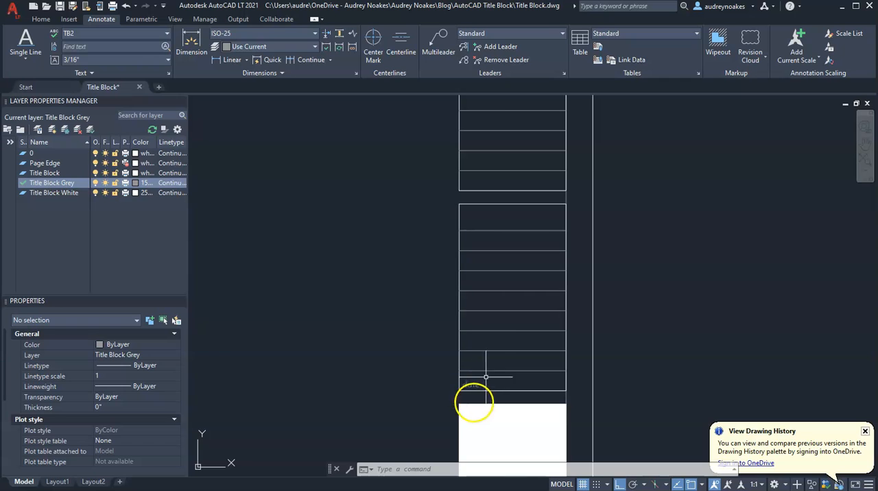
pyautogui.scroll(2, 496, 265)
pyautogui.moveTo(495, 266); pyautogui.dragTo(504, 287, button='middle')
pyautogui.scroll(-2, 480, 392)
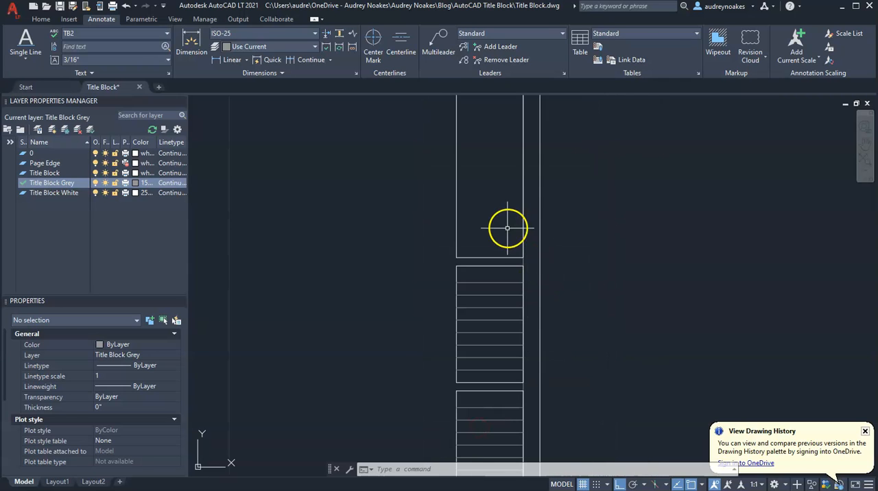
pyautogui.scroll(-2, 487, 247)
pyautogui.scroll(8, 461, 412)
# Step: Copy the date label from its row's lower-left corner to each row above it in the two divided boxes
pyautogui.click(432, 386)
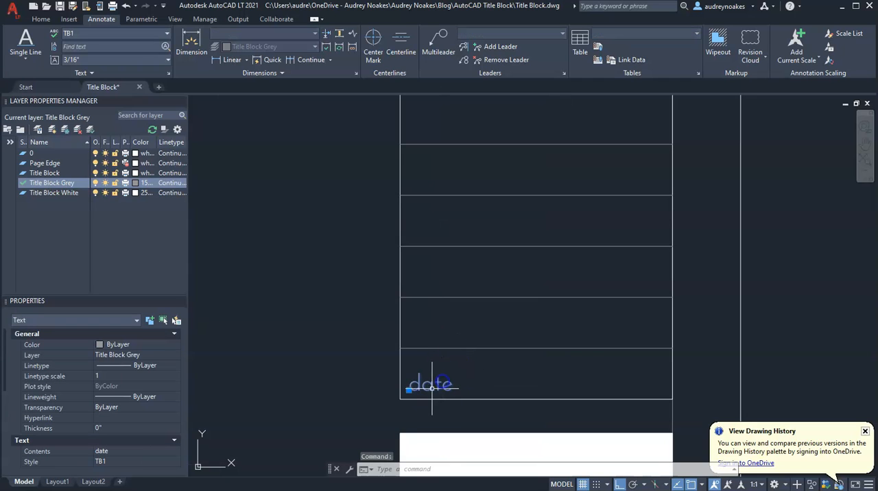
pyautogui.write('co')
pyautogui.press('Return')
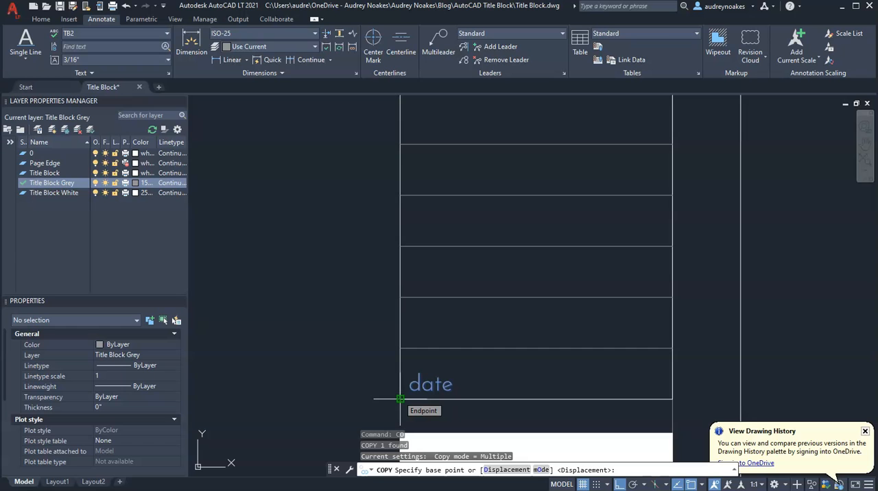
pyautogui.click(401, 399)
pyautogui.click(400, 349)
pyautogui.click(401, 297)
pyautogui.click(400, 246)
pyautogui.click(400, 196)
pyautogui.moveTo(455, 162); pyautogui.dragTo(498, 328, button='middle')
pyautogui.click(444, 310)
pyautogui.click(443, 259)
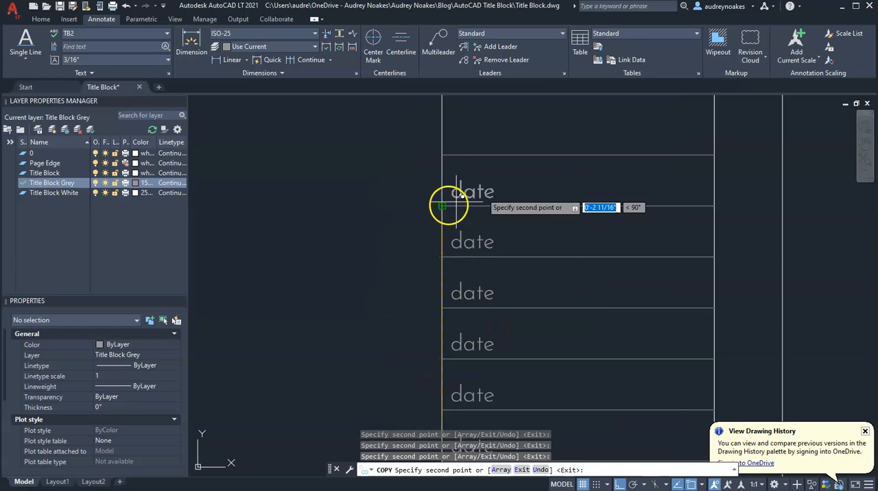
pyautogui.click(461, 316)
pyautogui.click(461, 265)
pyautogui.click(461, 214)
# Step: Copy the date label into the heading row of the tallest box and open that copy for editing
pyautogui.moveTo(547, 230); pyautogui.dragTo(598, 300, button='middle')
pyautogui.moveTo(580, 172); pyautogui.dragTo(606, 452, button='middle')
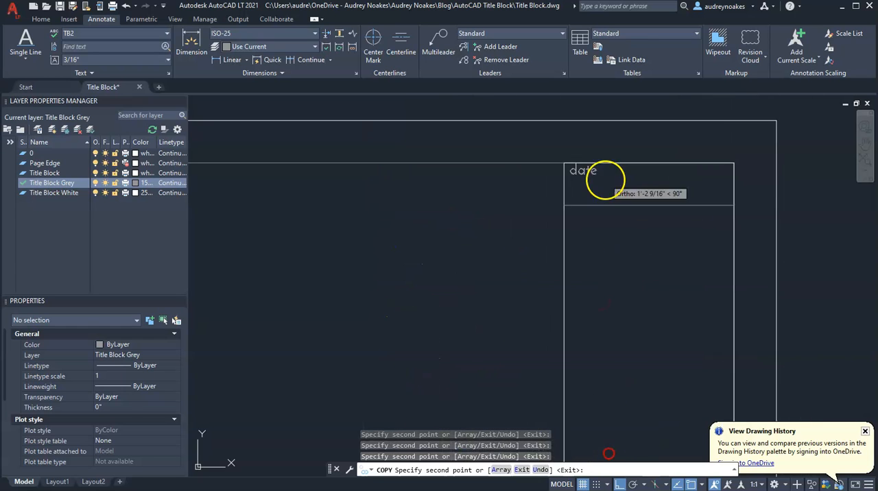
pyautogui.click(540, 220)
pyautogui.press('Escape')
pyautogui.doubleClick(579, 213)
# Step: Erase the top three divider lines in the upper divided box to leave one large open space
pyautogui.scroll(-6, 592, 214)
pyautogui.moveTo(592, 256); pyautogui.dragTo(506, 143, button='middle')
pyautogui.scroll(4, 534, 202)
pyautogui.click(533, 203)
pyautogui.click(473, 284)
pyautogui.press('Delete')
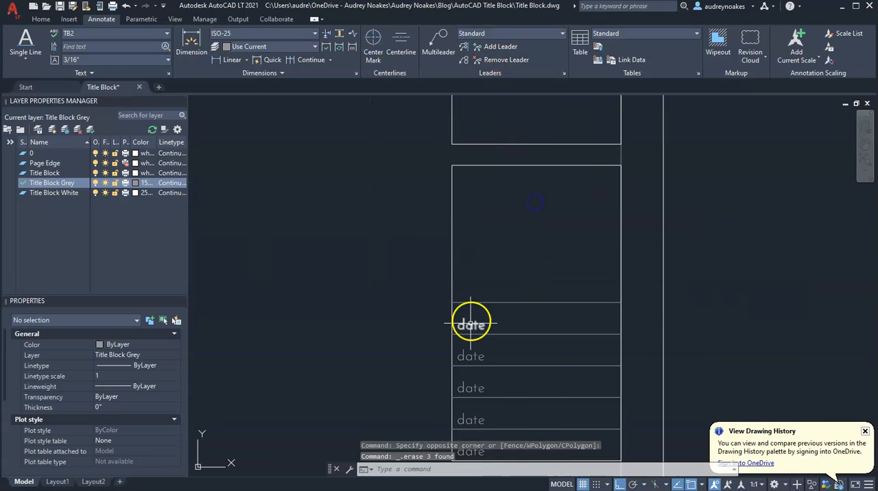
# Step: Relabel the five rows of the upper divided box, from top to bottom, as company, email, phone, web and address
pyautogui.doubleClick(471, 326)
pyautogui.write('company')
pyautogui.click(468, 375)
pyautogui.write('email')
pyautogui.click(481, 426)
pyautogui.write('phone')
pyautogui.moveTo(483, 427); pyautogui.dragTo(491, 223, button='middle')
pyautogui.click(476, 272)
pyautogui.write('web')
pyautogui.click(483, 331)
pyautogui.write('address')
pyautogui.press('Escape')
# Step: Relabel lower-box rows as client, project and location, and erase the spare date label and divider between project and location
pyautogui.scroll(-3, 482, 331)
pyautogui.doubleClick(494, 235)
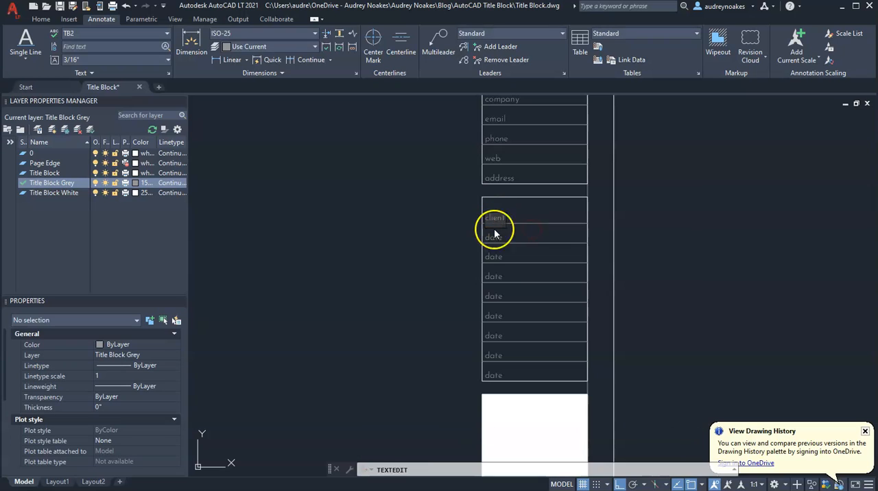
pyautogui.click(498, 260)
pyautogui.write('location')
pyautogui.click(520, 252)
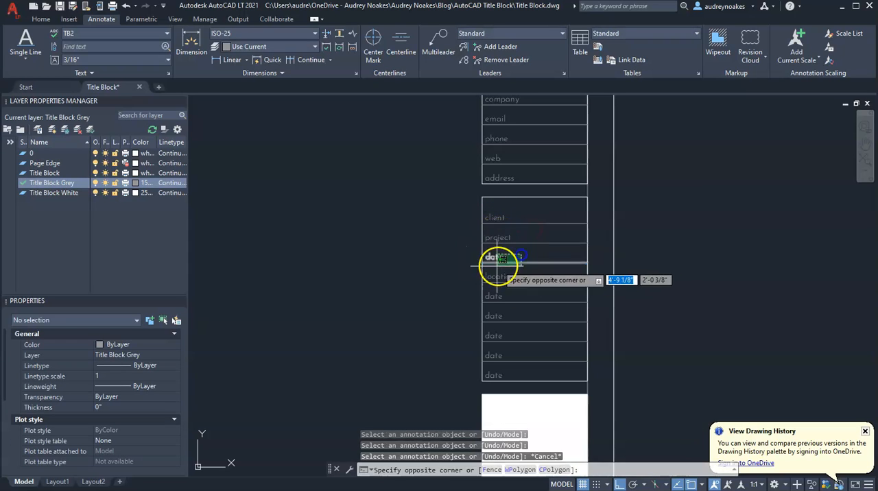
pyautogui.press('Delete')
# Step: Relabel the lower box's rows between location and date as designer, drawn by, file and revision, from top to bottom
pyautogui.scroll(3, 492, 295)
pyautogui.doubleClick(496, 394)
pyautogui.write('revision')
pyautogui.click(492, 361)
pyautogui.write('file')
pyautogui.click(489, 330)
pyautogui.write('drawn by')
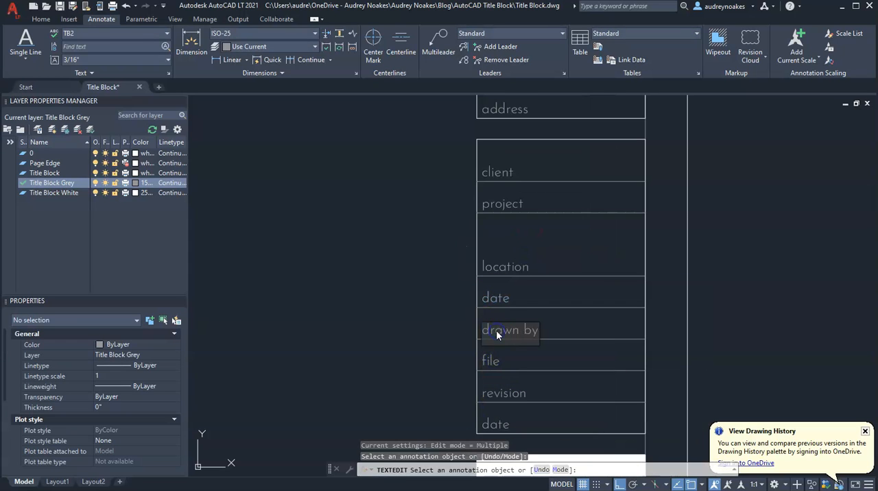
pyautogui.click(499, 302)
pyautogui.write('designer')
pyautogui.press('Escape')
# Step: Copy the date label into the upper-left corner of the white square and assign the copy to the Title Block White layer
pyautogui.scroll(-2, 503, 305)
pyautogui.click(444, 298)
pyautogui.click(431, 285)
pyautogui.click(431, 317)
pyautogui.press('Escape')
pyautogui.click(441, 332)
pyautogui.click(176, 356)
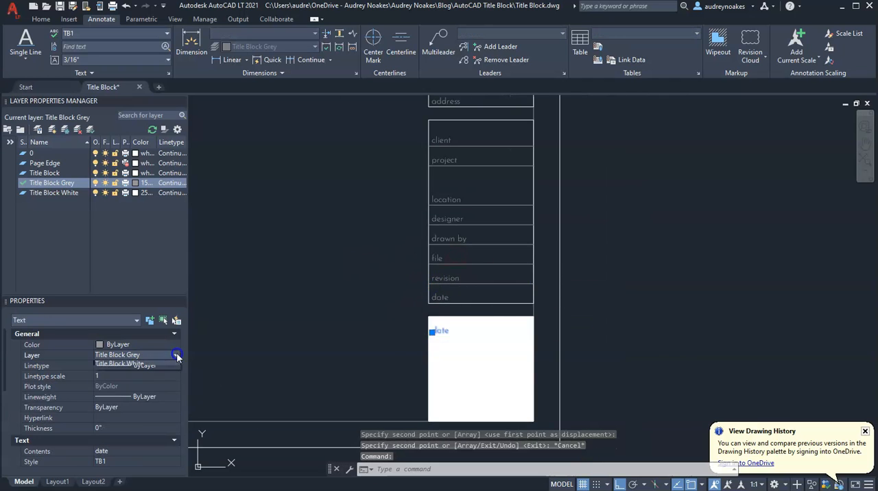
pyautogui.click(131, 366)
pyautogui.press('Escape')
pyautogui.scroll(-6, 481, 336)
pyautogui.scroll(6, 508, 294)
pyautogui.moveTo(457, 236)
pyautogui.mouseDown(button='middle')
pyautogui.moveTo(451, 266)
pyautogui.moveTo(461, 157)
pyautogui.mouseUp(button='middle')
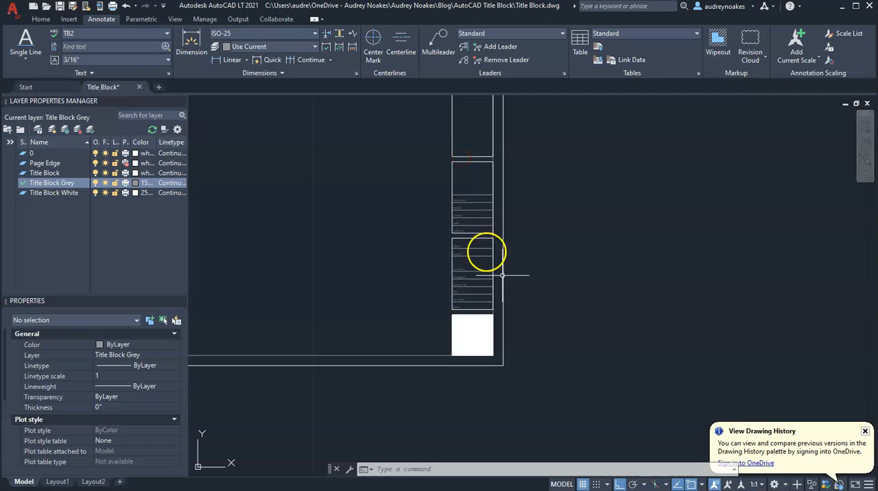
pyautogui.moveTo(434, 268)
pyautogui.mouseDown(button='middle')
pyautogui.moveTo(480, 321)
pyautogui.moveTo(481, 304)
pyautogui.mouseUp(button='middle')
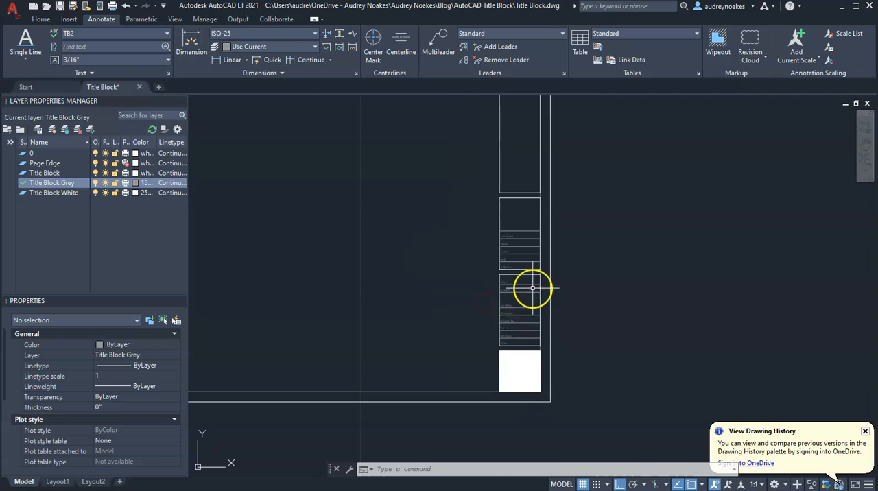
pyautogui.scroll(4, 532, 288)
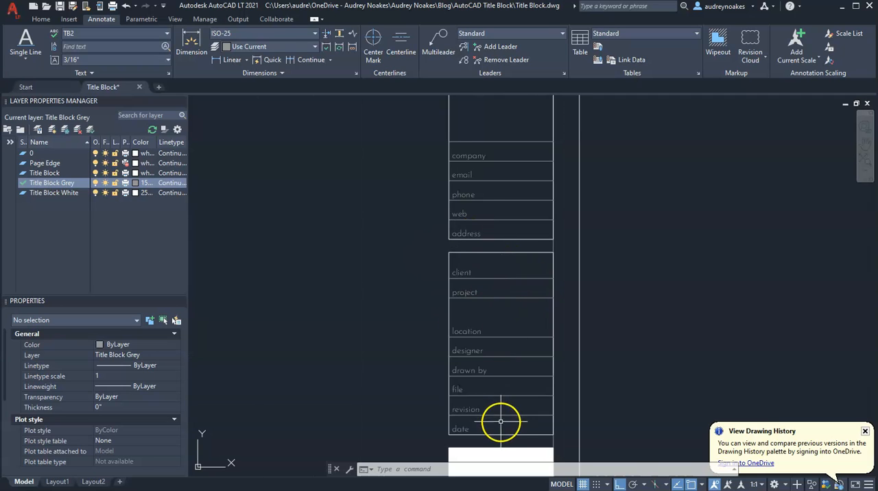
# Step: Insert the AN logo into the empty area above the company row and position it with a move of .25
pyautogui.moveTo(492, 363)
pyautogui.mouseDown(button='middle')
pyautogui.moveTo(455, 293)
pyautogui.moveTo(432, 300)
pyautogui.mouseUp(button='middle')
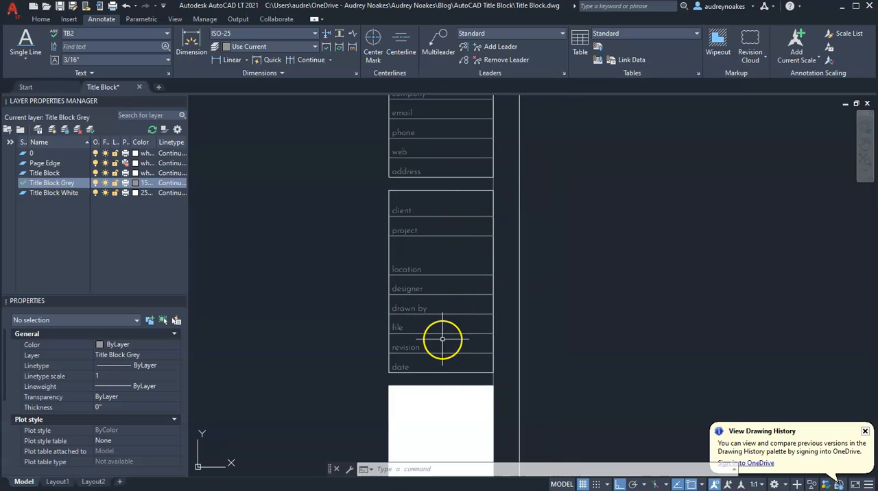
pyautogui.moveTo(454, 264); pyautogui.dragTo(480, 383, button='middle')
pyautogui.moveTo(475, 215); pyautogui.dragTo(473, 324, button='middle')
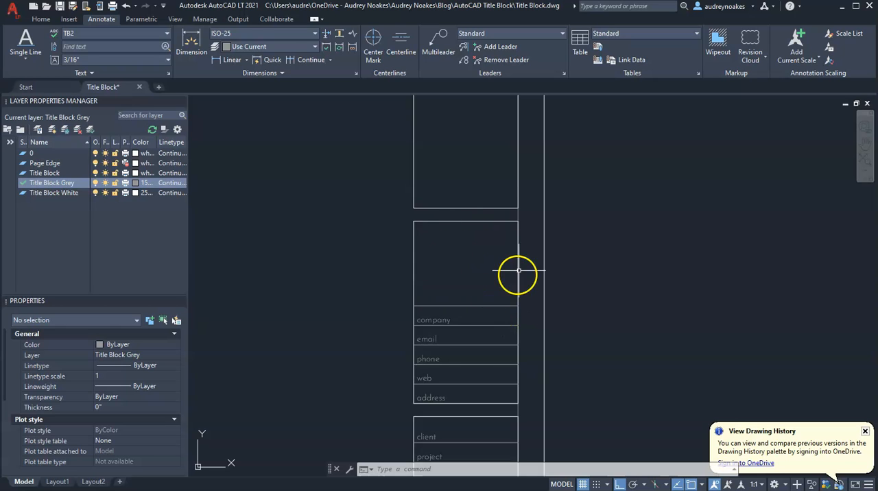
pyautogui.click(69, 19)
pyautogui.click(195, 48)
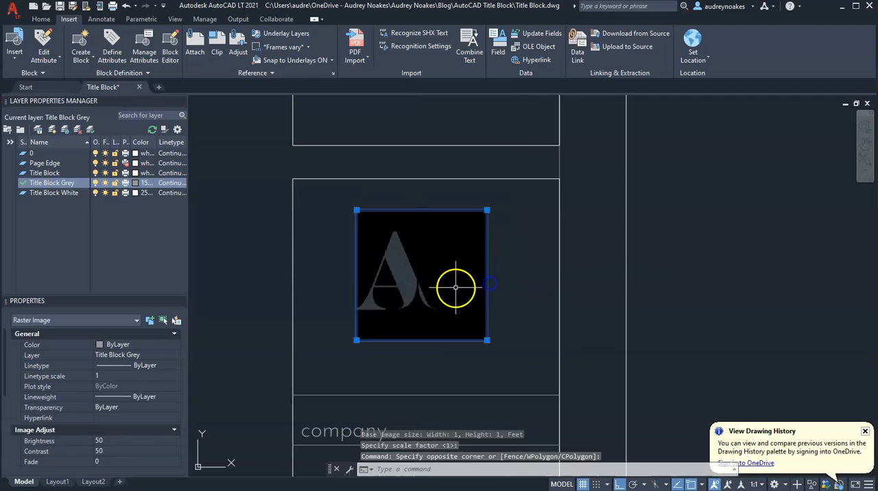
pyautogui.write('m')
pyautogui.click(422, 210)
pyautogui.click(427, 180)
pyautogui.write('m')
pyautogui.click(494, 245)
pyautogui.write('.25')
pyautogui.press('Return')
pyautogui.scroll(-5, 530, 260)
pyautogui.scroll(4, 500, 207)
# Step: Add the single-line text "designer" beside the company label
pyautogui.click(41, 19)
pyautogui.click(102, 19)
pyautogui.click(26, 42)
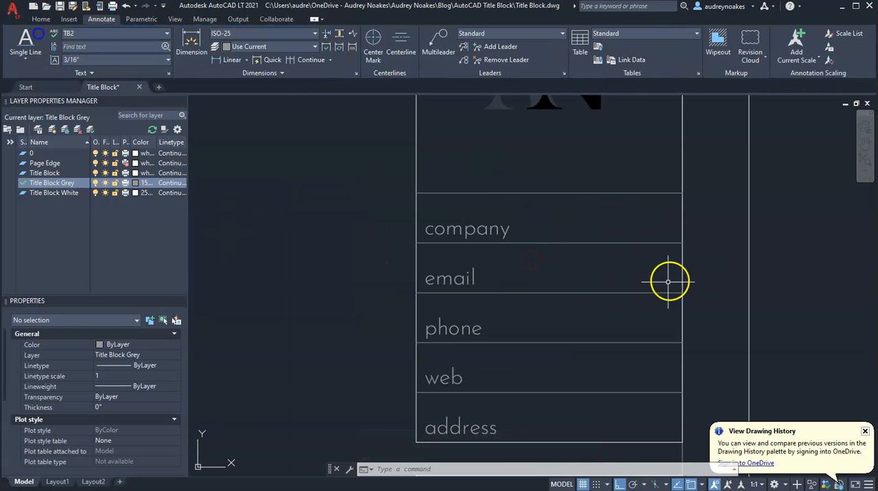
pyautogui.click(542, 243)
pyautogui.rightClick(586, 234)
pyautogui.write('designer')
pyautogui.press('Return')
pyautogui.press('Return')
# Step: Assign the designer text in the company row to the Title Block layer and set its justification to Right
pyautogui.click(672, 234)
pyautogui.click(177, 355)
pyautogui.click(137, 385)
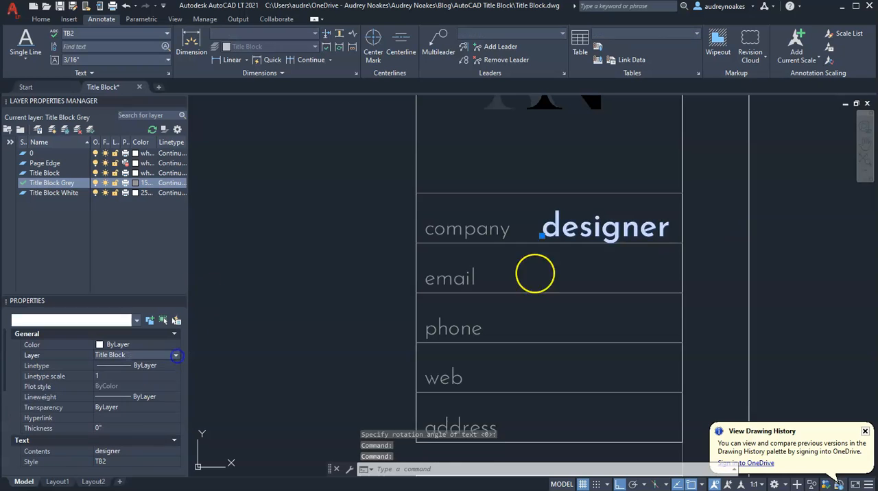
pyautogui.click(176, 420)
pyautogui.click(137, 448)
# Step: Move the designer text to the company row's lower-right corner, offset 1/16 inch up and 1/16 inch left of it
pyautogui.click(543, 236)
pyautogui.click(682, 242)
pyautogui.scroll(5, 683, 243)
pyautogui.click(673, 242)
pyautogui.write('1/16')
pyautogui.press('Return')
pyautogui.click(673, 221)
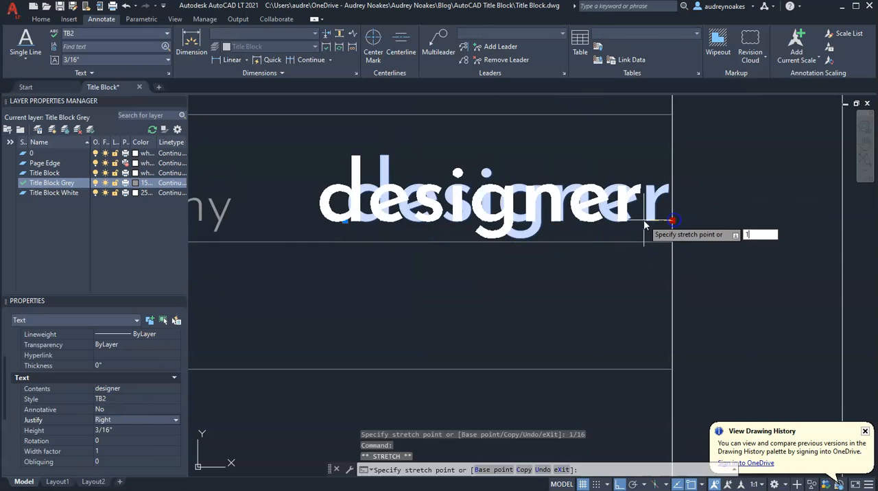
# Step: Copy the designer text into the email, phone, web and address rows, keeping the same offset from each row's corner
pyautogui.click(713, 255)
pyautogui.click(713, 335)
pyautogui.click(713, 414)
pyautogui.click(708, 346)
pyautogui.click(710, 425)
pyautogui.press('Return')
# Step: Replace the copied text in the email and phone rows with a placeholder e-mail address and phone number
pyautogui.scroll(-2, 616, 344)
pyautogui.doubleClick(610, 297)
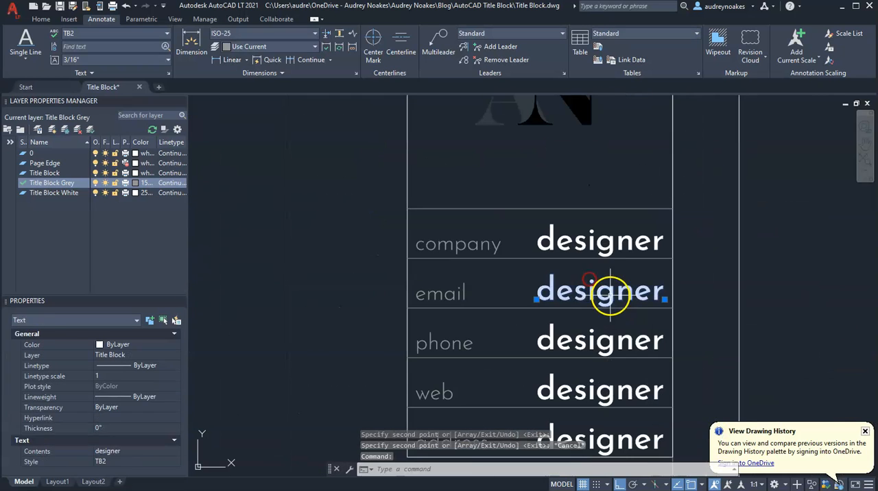
pyautogui.press('BackSpace')
pyautogui.press('BackSpace')
pyautogui.press('BackSpace')
pyautogui.press('BackSpace')
pyautogui.press('BackSpace')
pyautogui.press('BackSpace')
pyautogui.press('BackSpace')
pyautogui.press('BackSpace')
pyautogui.write('an@email.com')
pyautogui.click(628, 344)
pyautogui.write('000 000 0000')
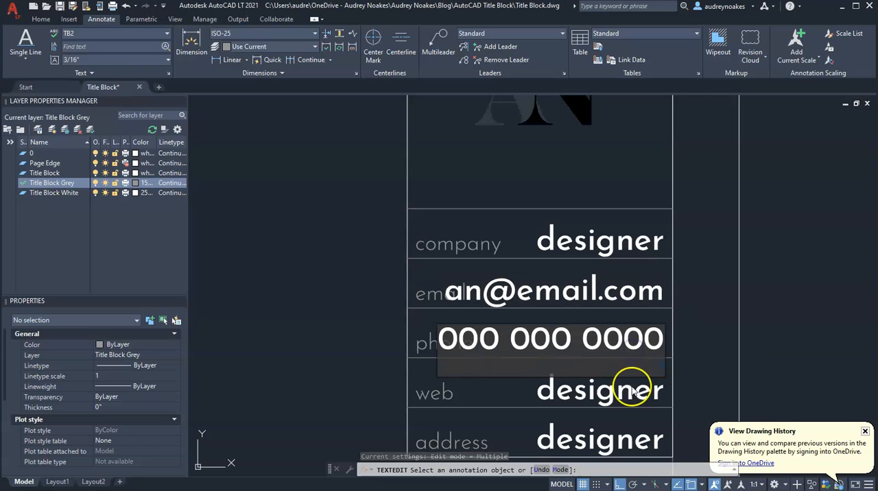
# Step: Change the web row's text to designer.com and the address row's text to a placeholder city, state and ZIP code
pyautogui.click(632, 391)
pyautogui.write('designer.com')
pyautogui.click(613, 447)
pyautogui.write('City, ST 00000')
pyautogui.click(653, 421)
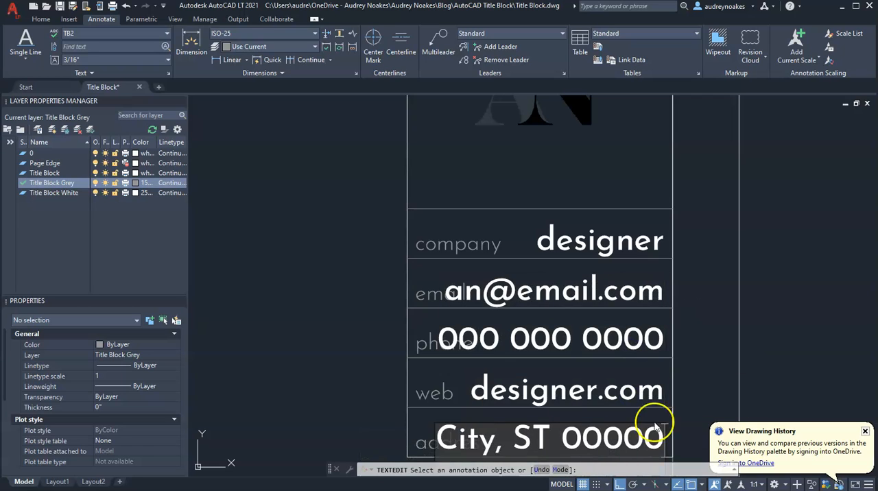
pyautogui.scroll(-2, 494, 190)
pyautogui.press('Escape')
# Step: Set the text height of the five right-justified values in the upper divided box to 1/8 inch
pyautogui.moveTo(494, 190); pyautogui.dragTo(464, 289)
pyautogui.click(464, 315)
pyautogui.scroll(-2, 128, 426)
pyautogui.click(127, 429)
pyautogui.write('1/8')
pyautogui.press('Return')
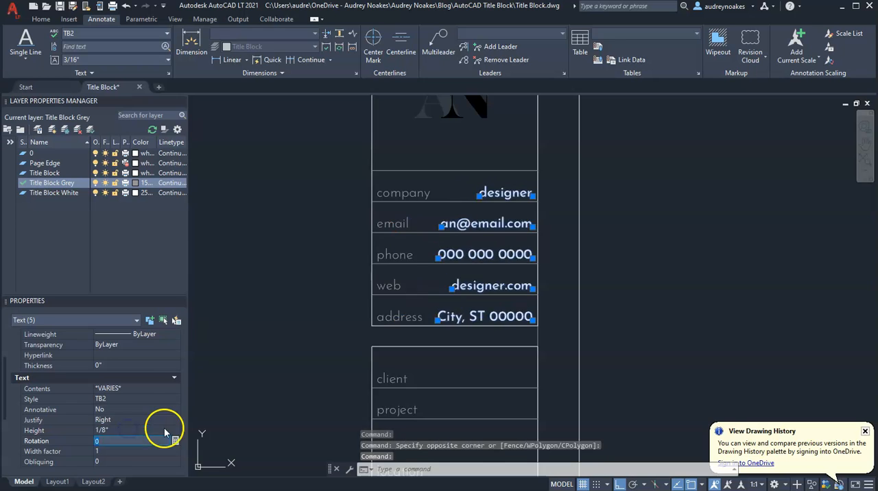
pyautogui.press('Escape')
# Step: Convert the entire new title block drawing to a block named Title Block, with its base point at the page edge's lower-left corner
pyautogui.scroll(-6, 496, 275)
pyautogui.moveTo(455, 339); pyautogui.dragTo(498, 325, button='middle')
pyautogui.scroll(-4, 547, 437)
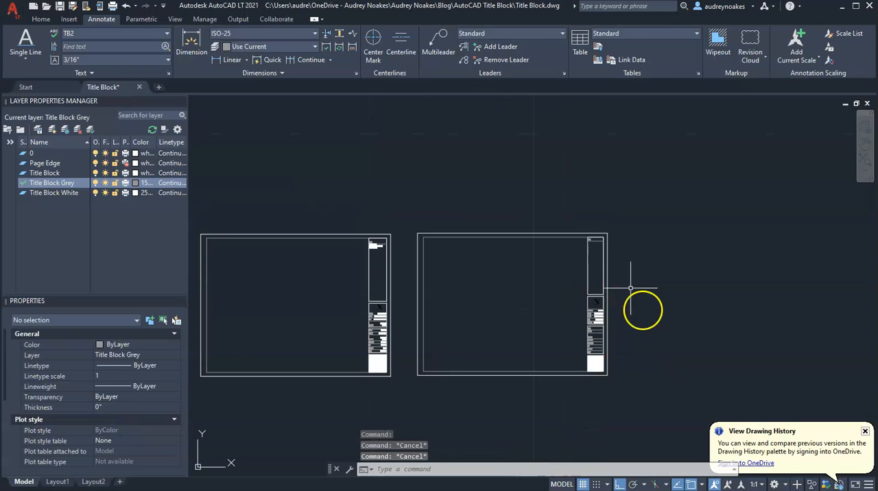
pyautogui.scroll(2, 631, 288)
pyautogui.scroll(3, 573, 355)
pyautogui.scroll(-3, 549, 308)
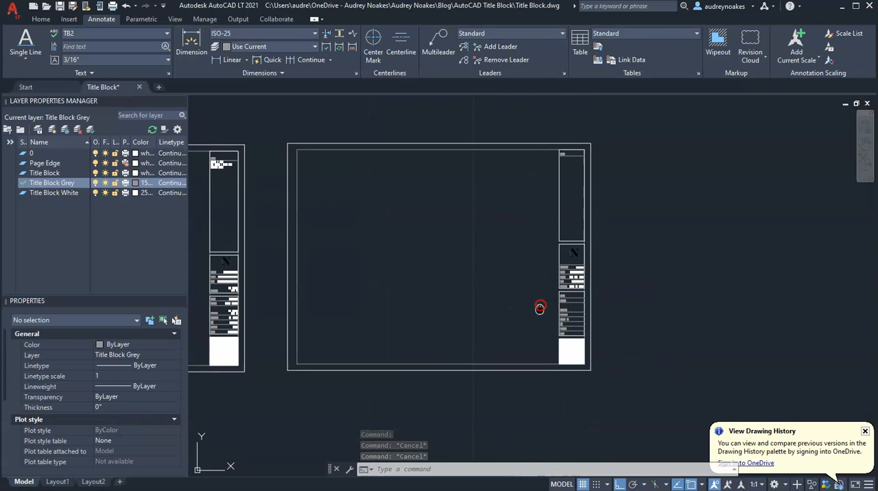
pyautogui.moveTo(540, 308); pyautogui.dragTo(590, 320, button='middle')
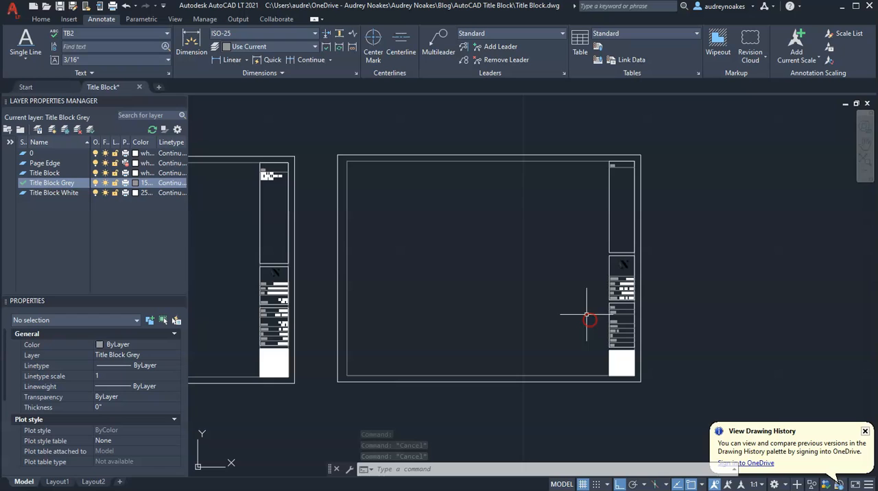
pyautogui.click(647, 387)
pyautogui.click(327, 146)
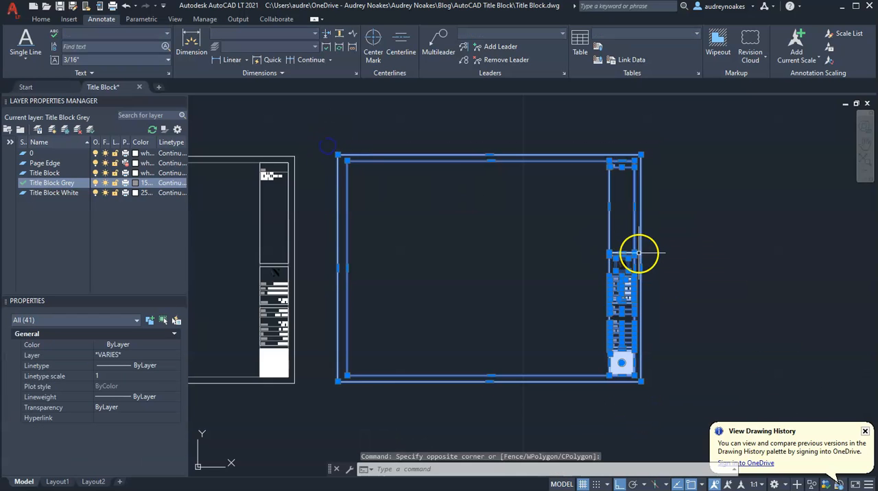
pyautogui.write('b')
pyautogui.press('Return')
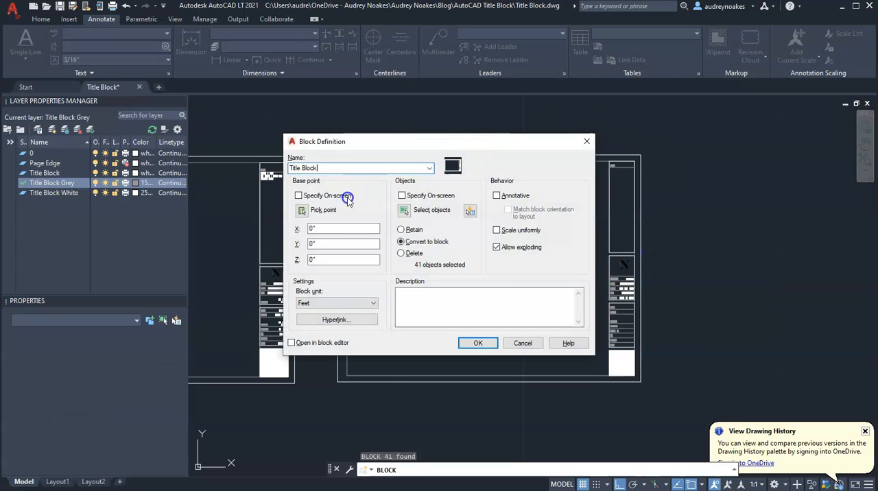
pyautogui.click(306, 211)
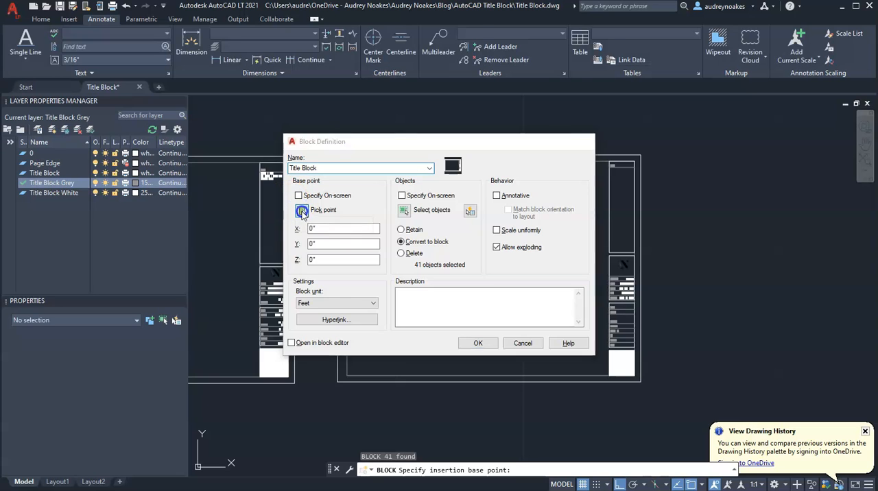
pyautogui.click(337, 382)
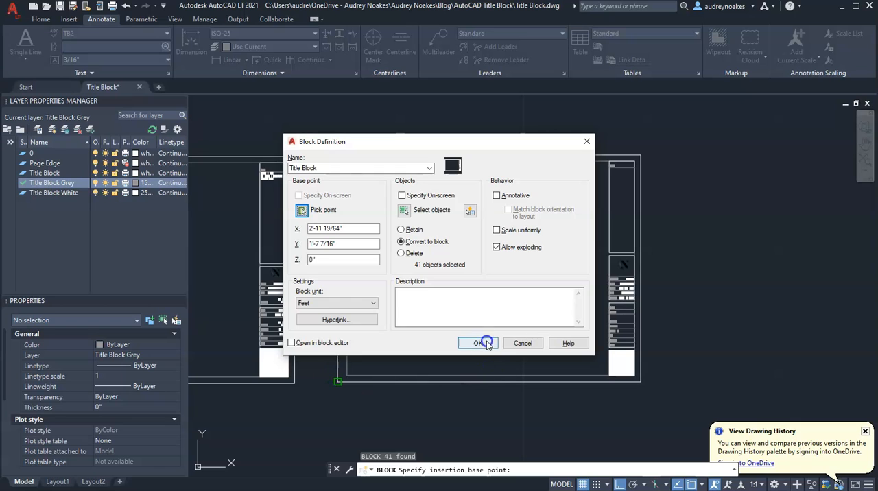
pyautogui.click(478, 343)
# Step: Shift the new Title Block block slightly to the right of its original place by its base point
pyautogui.click(378, 392)
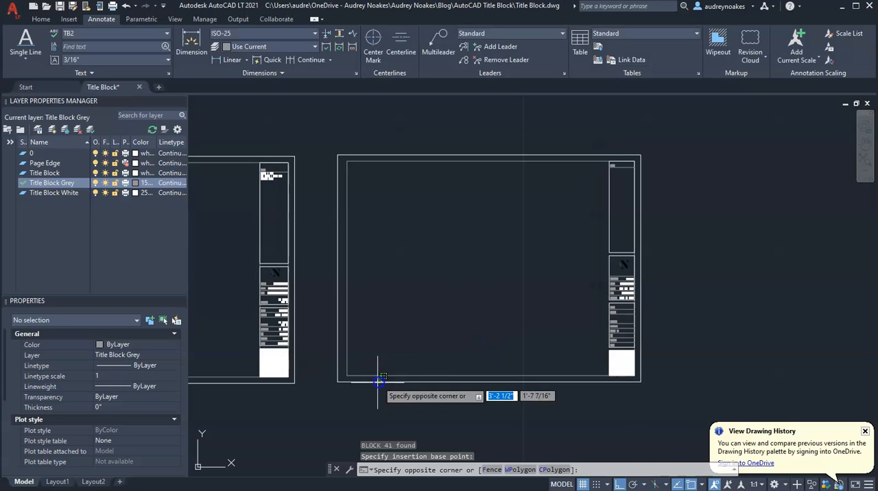
pyautogui.click(349, 400)
pyautogui.click(338, 382)
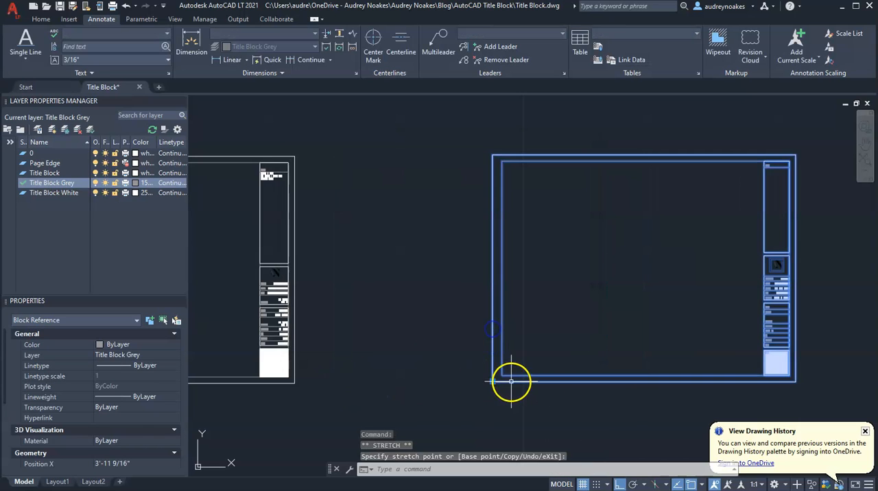
pyautogui.click(362, 382)
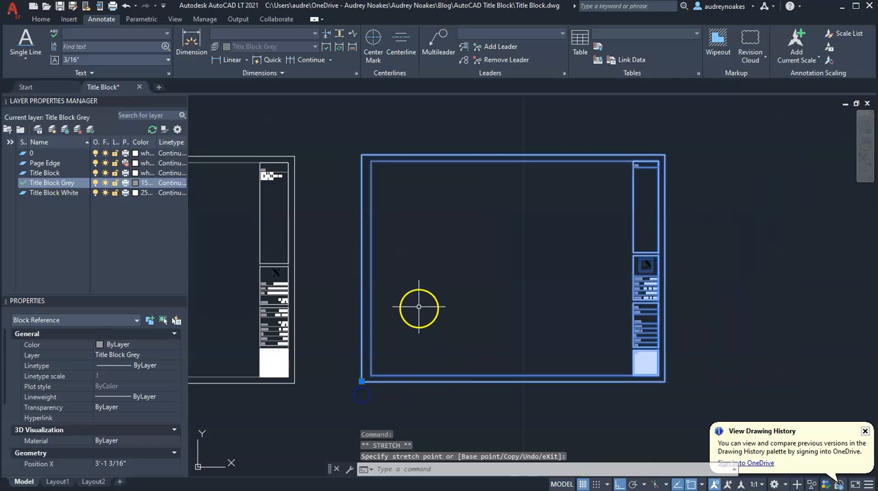
pyautogui.scroll(-2, 416, 308)
pyautogui.press('Escape')
# Step: Open the new Title Block block in the Block Editor
pyautogui.scroll(1, 564, 283)
pyautogui.moveTo(609, 384); pyautogui.dragTo(560, 282, button='middle')
pyautogui.scroll(3, 553, 278)
pyautogui.moveTo(551, 277); pyautogui.dragTo(496, 278, button='middle')
pyautogui.scroll(-2, 483, 274)
pyautogui.moveTo(483, 193); pyautogui.dragTo(496, 326, button='middle')
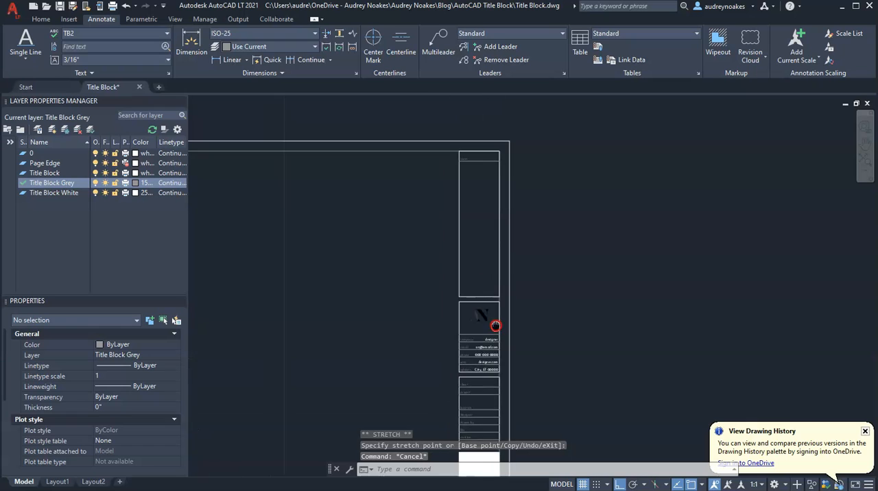
pyautogui.scroll(4, 497, 322)
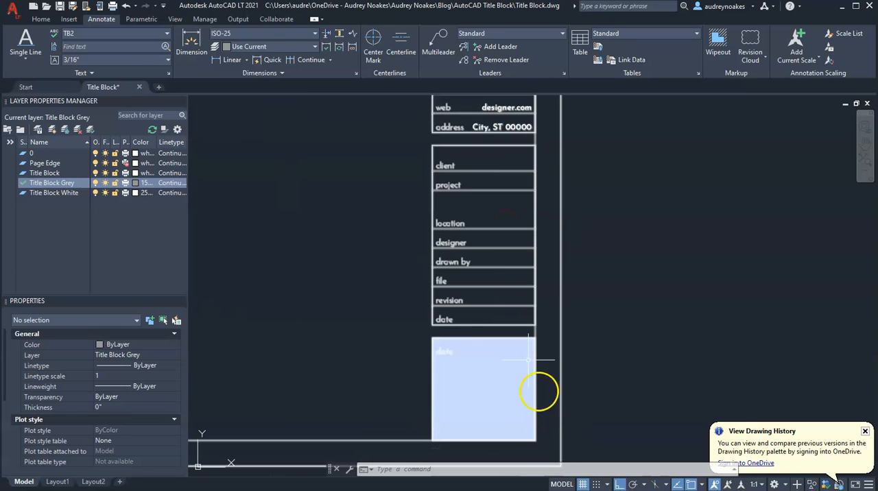
pyautogui.click(522, 327)
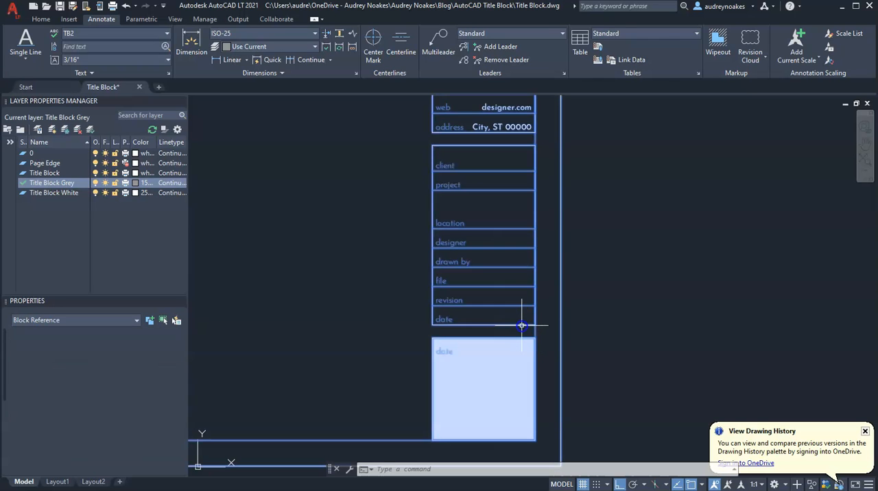
pyautogui.rightClick(520, 325)
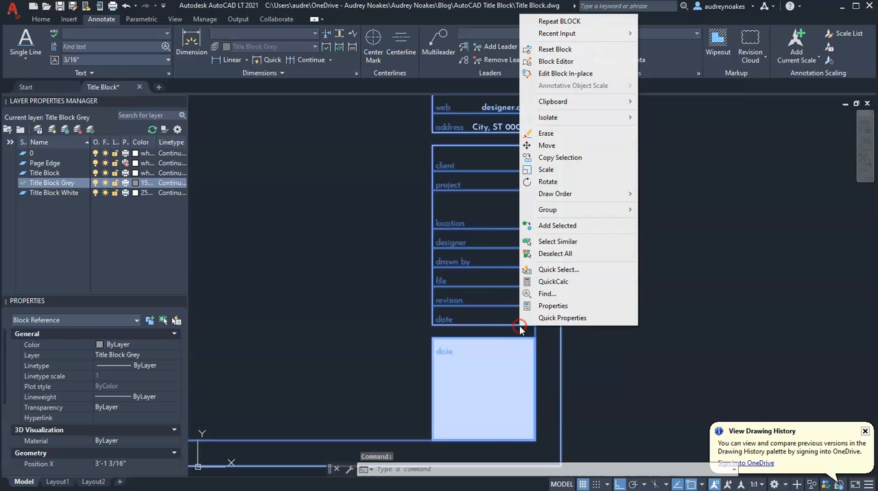
pyautogui.click(572, 61)
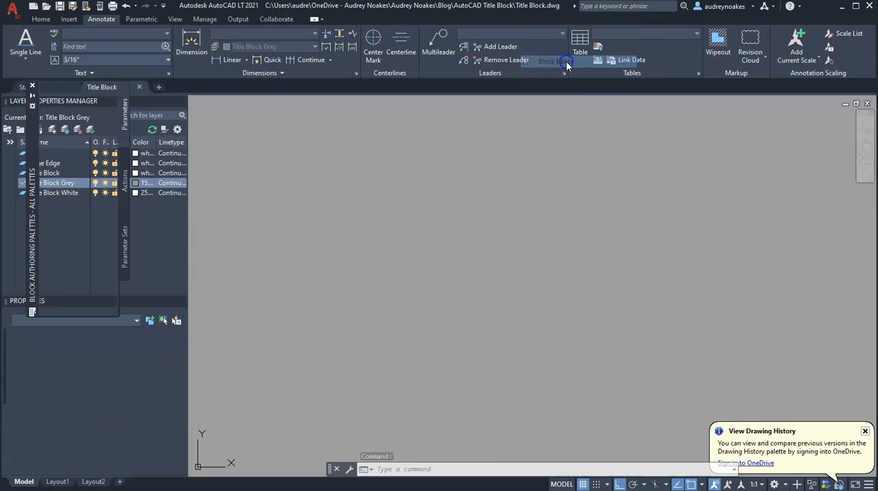
# Step: Define a right-justified TB2 attribute with tag <DATE>, prompt Date: and default 00/00/0000, placed on the lower information box's bottom edge
pyautogui.moveTo(721, 346); pyautogui.dragTo(525, 296, button='middle')
pyautogui.scroll(5, 494, 320)
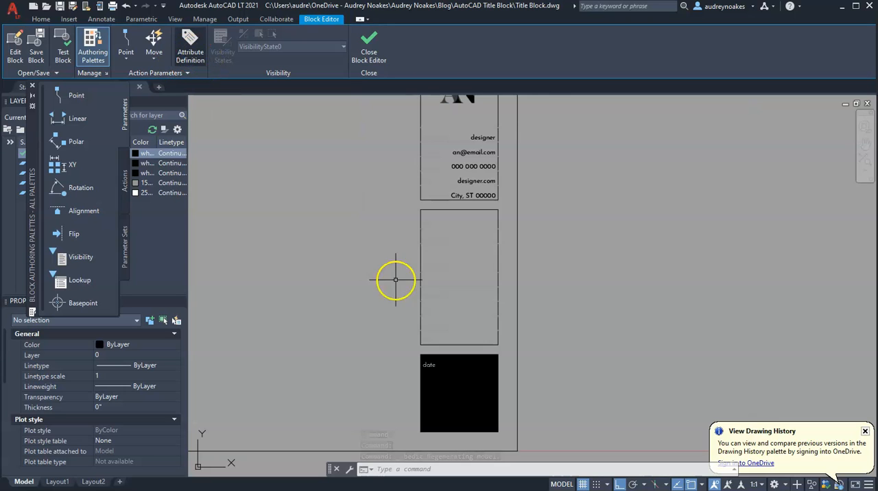
pyautogui.scroll(4, 459, 346)
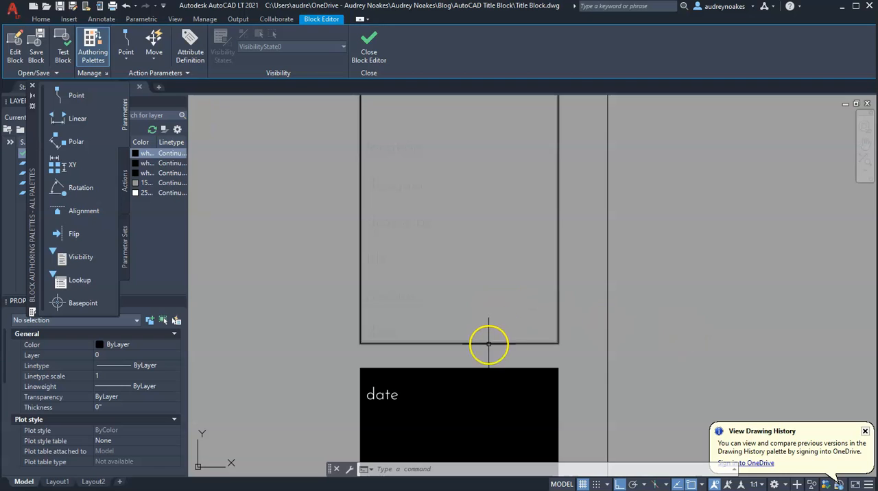
pyautogui.click(191, 48)
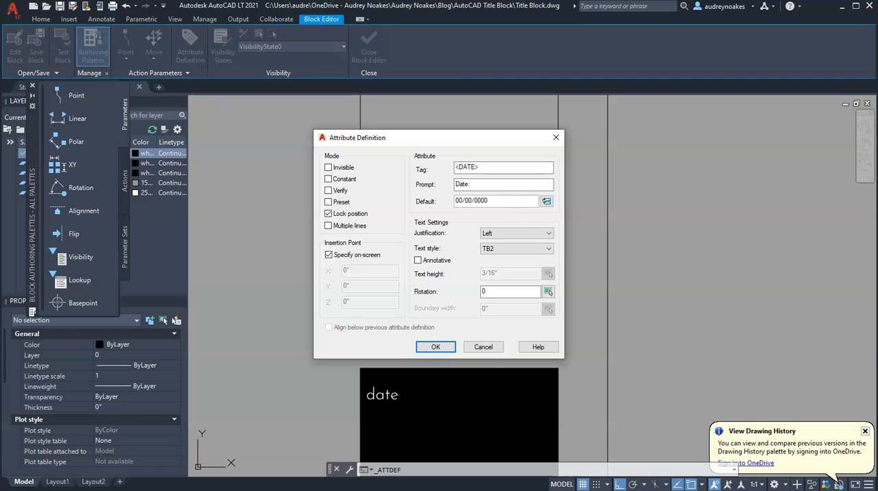
pyautogui.click(551, 238)
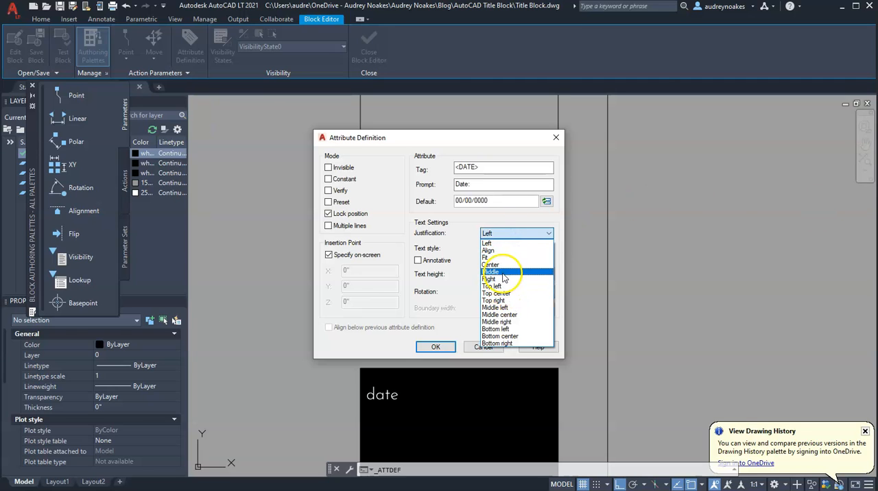
pyautogui.click(500, 280)
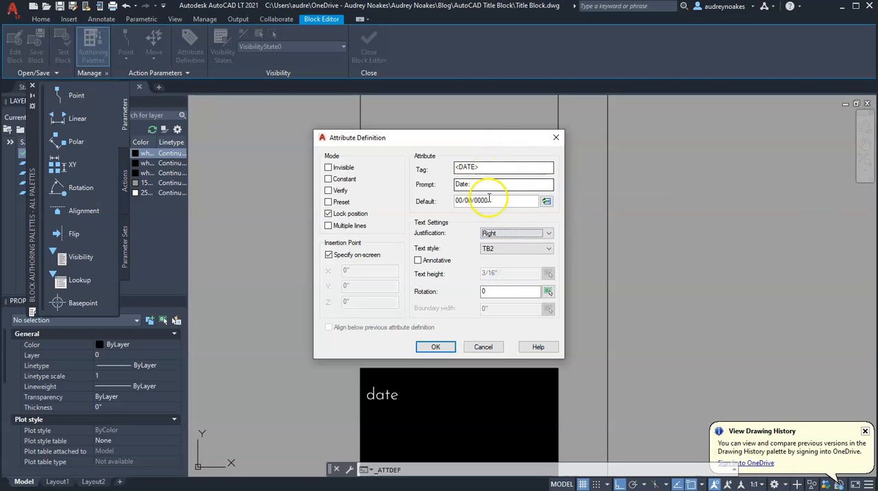
pyautogui.click(436, 347)
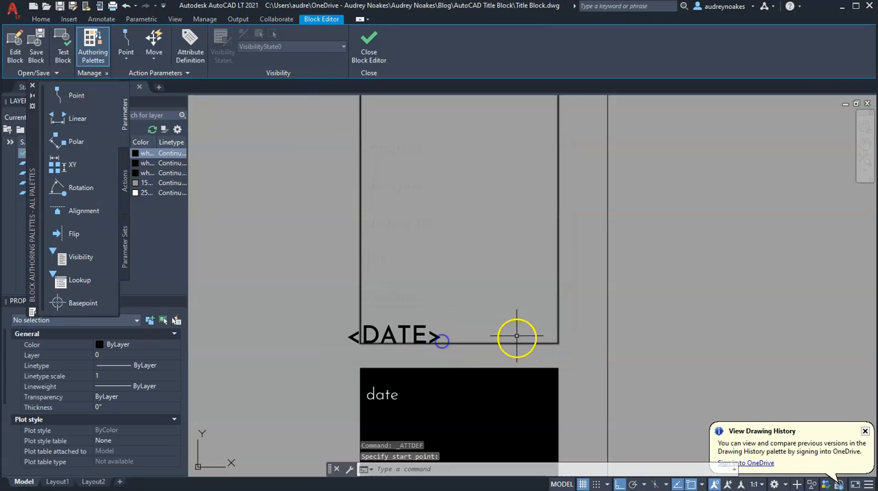
pyautogui.click(441, 341)
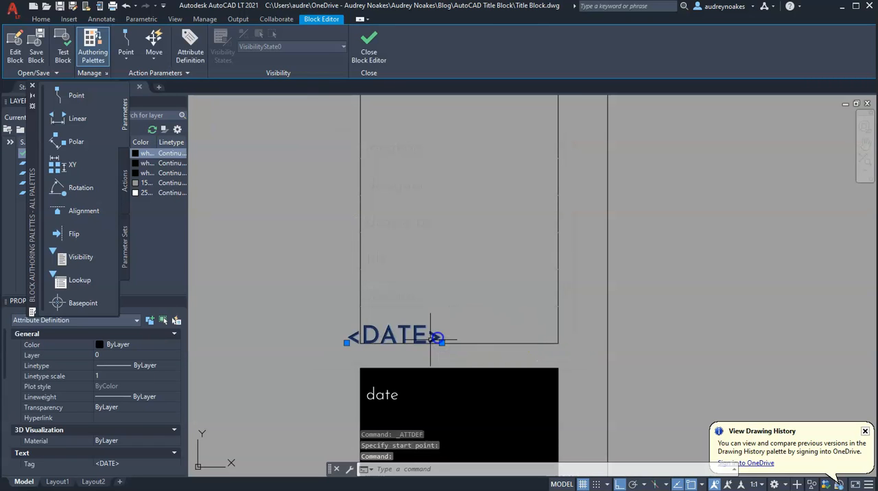
# Step: Move the <DATE> attribute to the lower information box's bottom-right corner and raise it 1/16 inch
pyautogui.click(561, 343)
pyautogui.scroll(5, 526, 342)
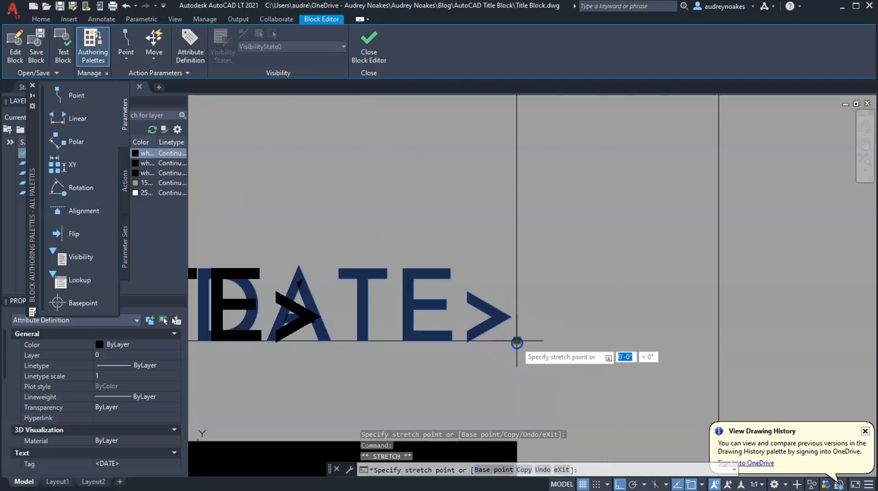
pyautogui.write('1/4')
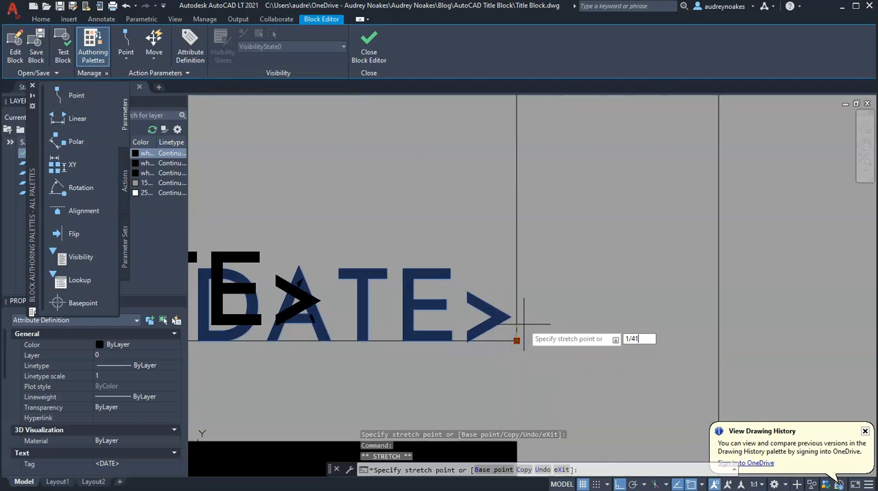
pyautogui.write('16')
pyautogui.press('BackSpace')
pyautogui.press('BackSpace')
pyautogui.press('BackSpace')
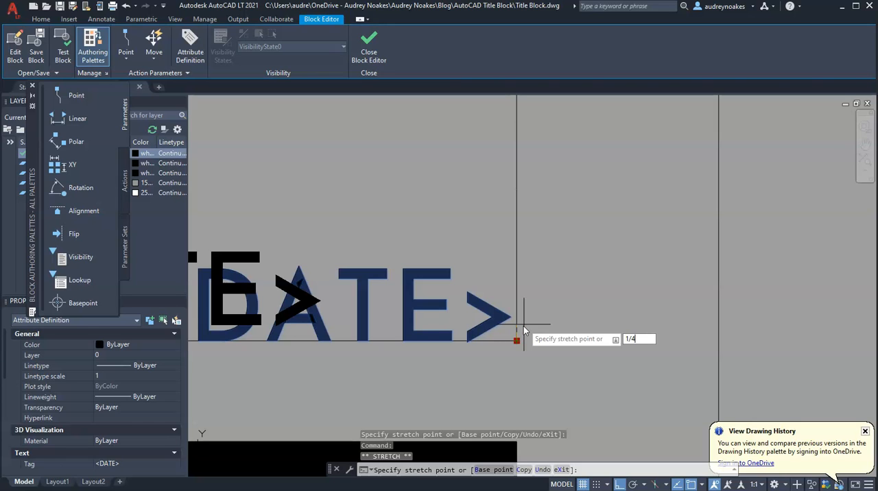
pyautogui.write('16')
pyautogui.press('Return')
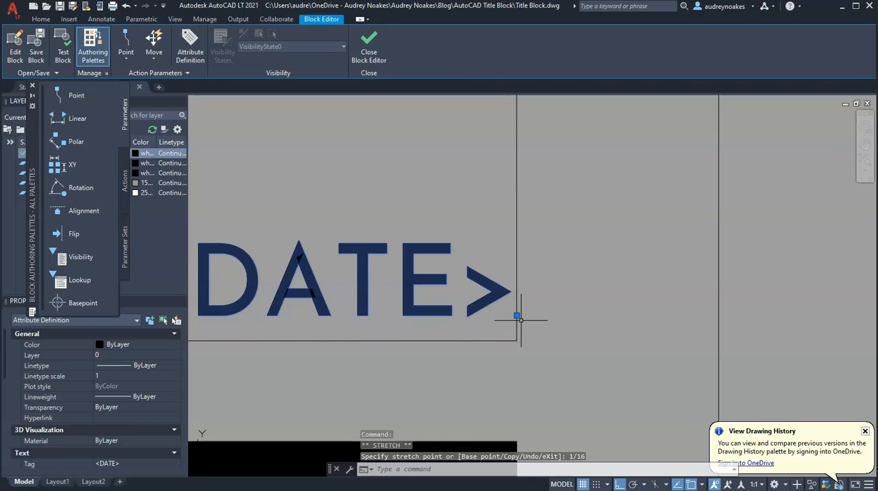
# Step: Move the <DATE> attribute 1/16 inch left, away from the lower information box's right edge
pyautogui.click(517, 316)
pyautogui.write('1/')
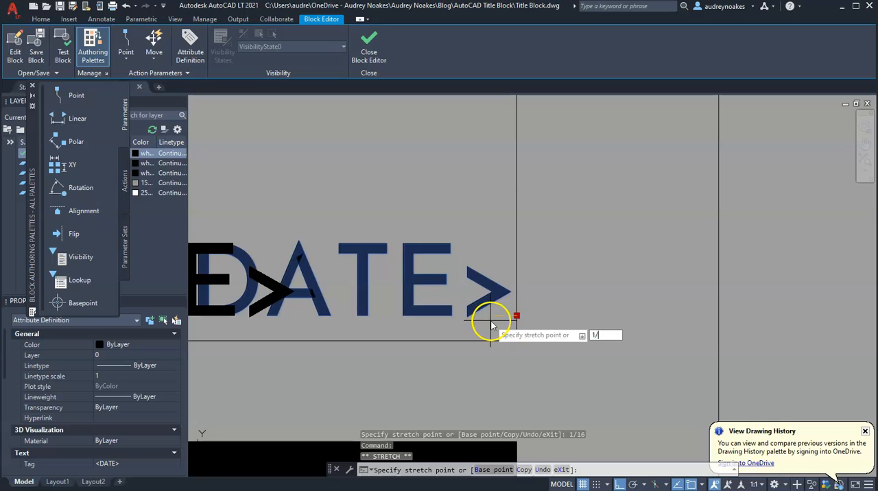
pyautogui.press('Return')
pyautogui.scroll(-4, 490, 323)
pyautogui.scroll(2, 514, 314)
pyautogui.press('Escape')
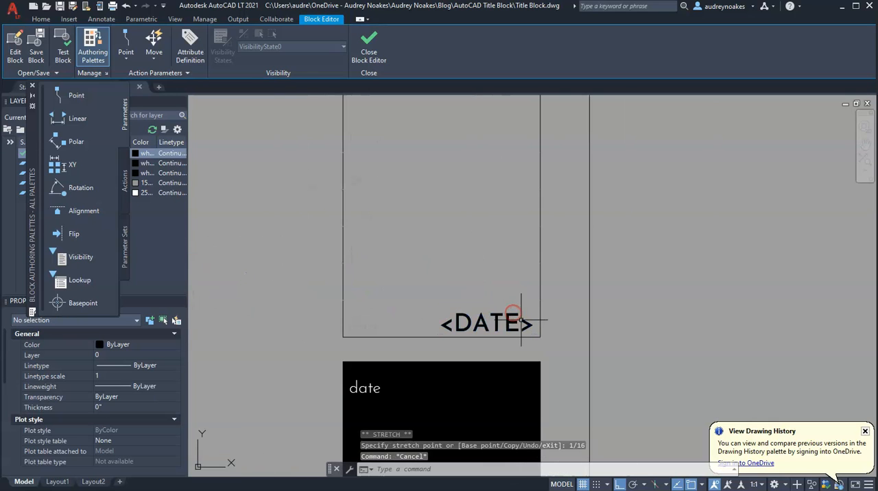
# Step: Copy the <DATE> attribute upward to the other label rows, using the information box's bottom-right corner as base point
pyautogui.click(492, 302)
pyautogui.click(440, 326)
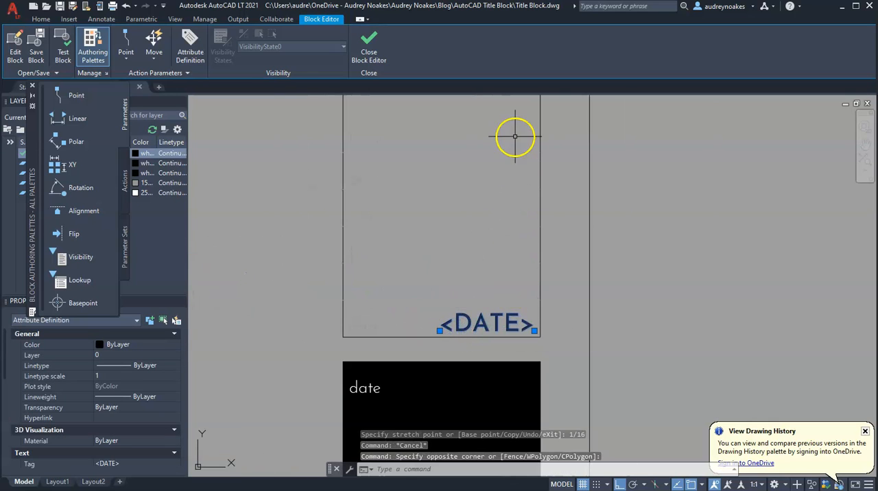
pyautogui.press('Return')
pyautogui.click(540, 337)
pyautogui.click(540, 299)
pyautogui.click(540, 263)
pyautogui.click(540, 226)
pyautogui.click(540, 190)
pyautogui.click(540, 152)
pyautogui.moveTo(518, 145); pyautogui.dragTo(513, 334, button='middle')
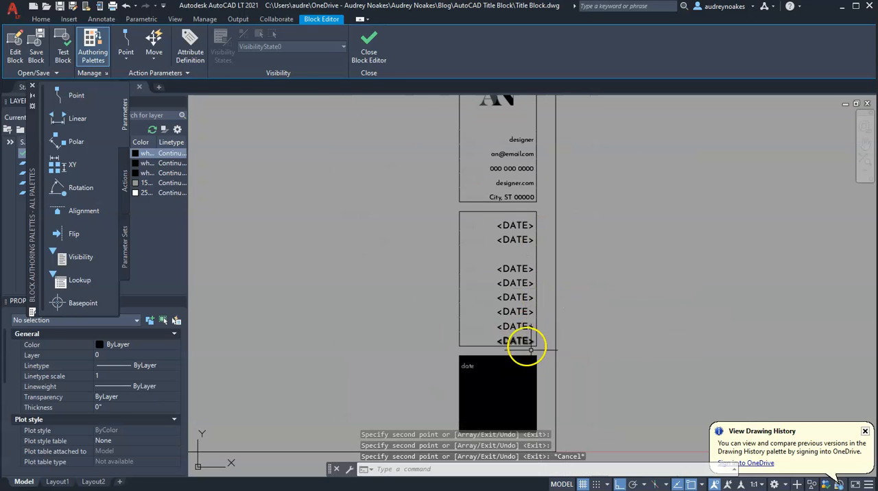
# Step: Delete the <DATE> copy in the location row, sixth from the bottom of the information box
pyautogui.scroll(4, 543, 275)
pyautogui.click(454, 253)
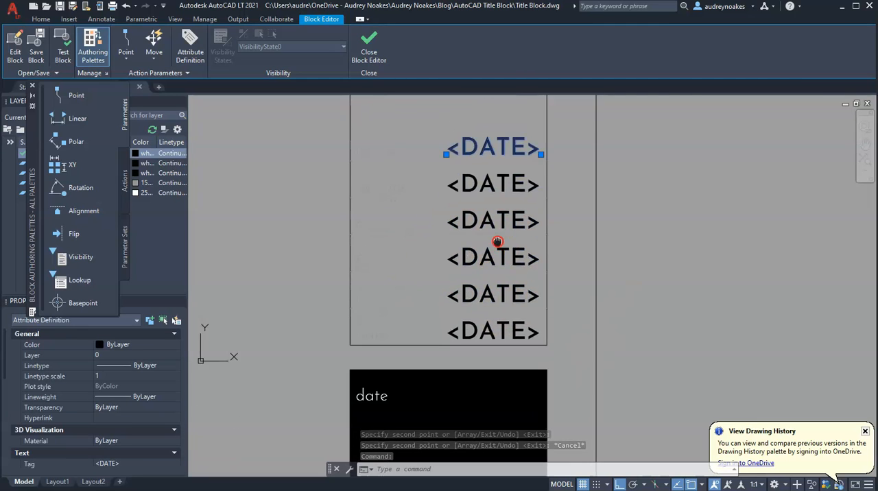
pyautogui.press('Delete')
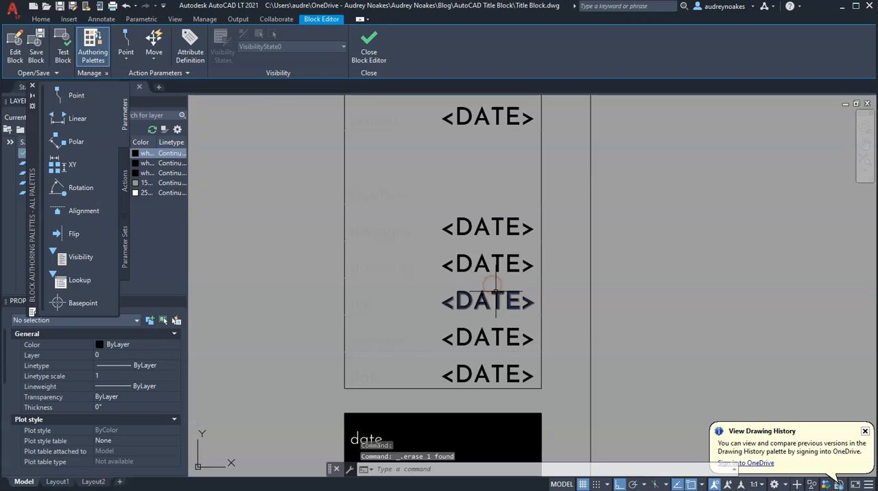
# Step: Redefine the two <DATE> copies directly above the bottom one as <REVISION> and <FILE>, the latter with prompt File:
pyautogui.doubleClick(472, 338)
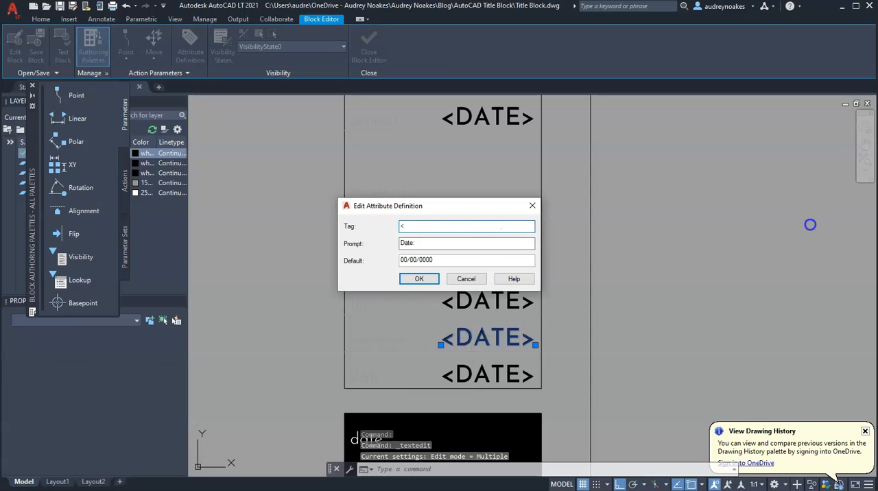
pyautogui.write('Revision:')
pyautogui.press('Tab')
pyautogui.press('Return')
pyautogui.doubleClick(503, 300)
pyautogui.write('<FILE>')
pyautogui.press('Tab')
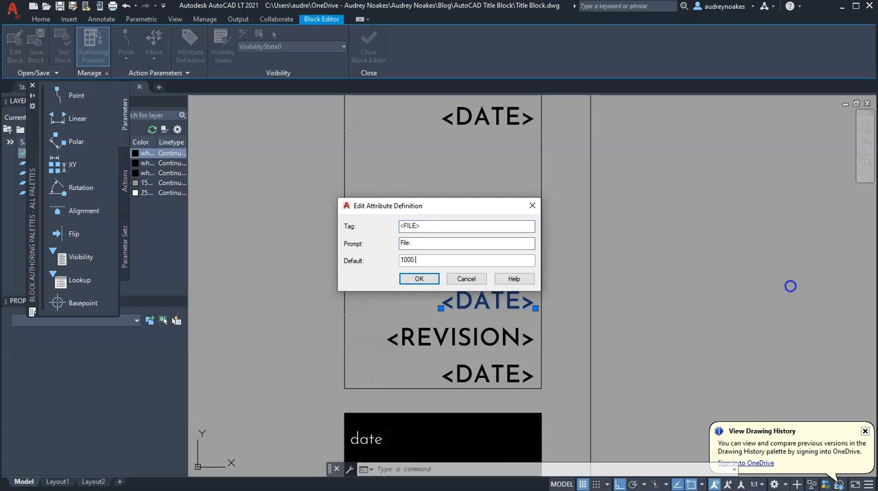
pyautogui.press('Return')
# Step: Redefine the two <DATE> copies above <FILE> as <DRAWNBY> and <DESIGNER>, working upward
pyautogui.doubleClick(493, 267)
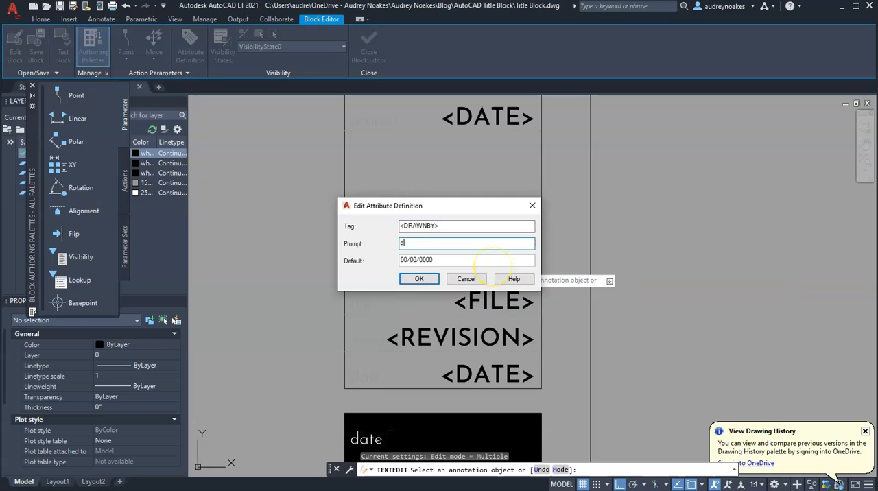
pyautogui.click(426, 280)
pyautogui.moveTo(427, 281); pyautogui.dragTo(427, 390, button='middle')
pyautogui.doubleClick(475, 337)
pyautogui.write('<D')
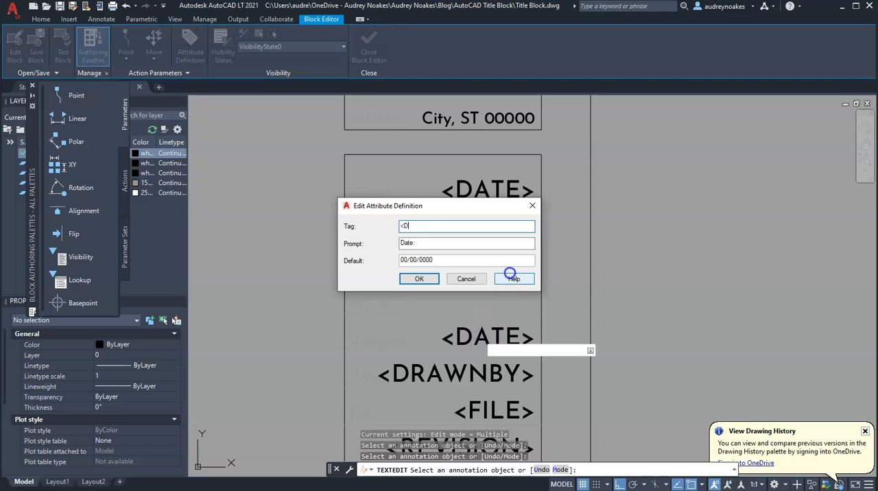
pyautogui.click(419, 279)
# Step: Redefine the top two <DATE> copies as <PROJECT> with prompt Project: and <CLIENT> with prompt Client: and default Name
pyautogui.doubleClick(479, 227)
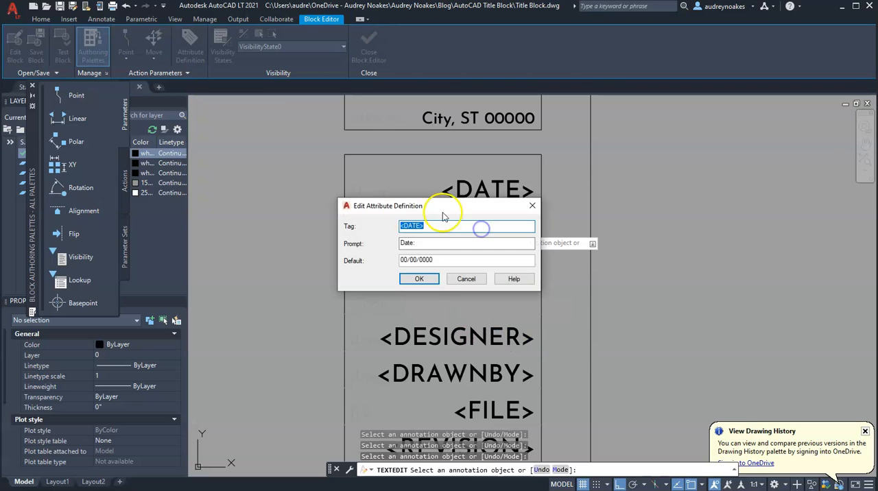
pyautogui.moveTo(448, 206); pyautogui.dragTo(680, 171)
pyautogui.write('<PROJEC')
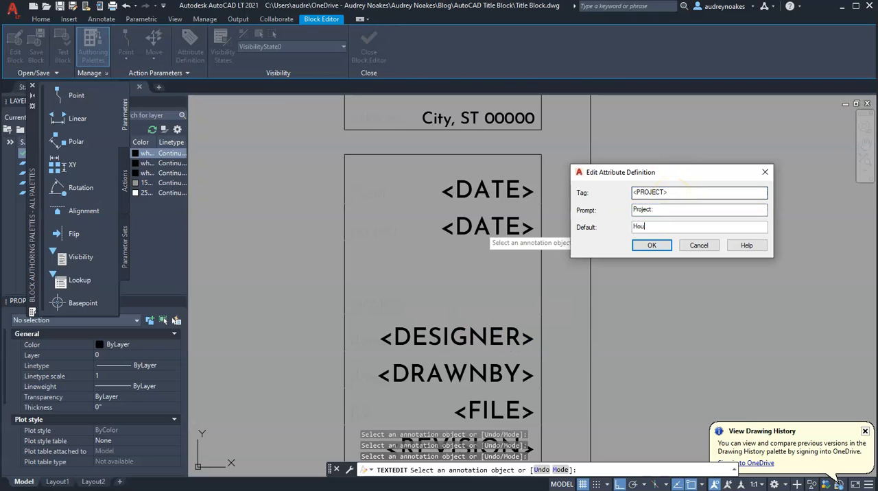
pyautogui.press('Return')
pyautogui.doubleClick(478, 193)
pyautogui.write('<CLIENT>')
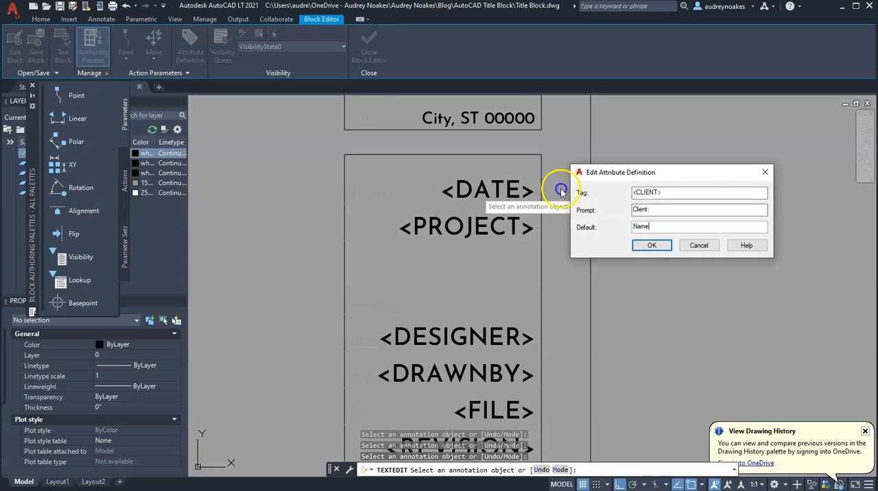
pyautogui.press('Return')
pyautogui.press('Escape')
pyautogui.scroll(-3, 539, 233)
pyautogui.scroll(2, 522, 204)
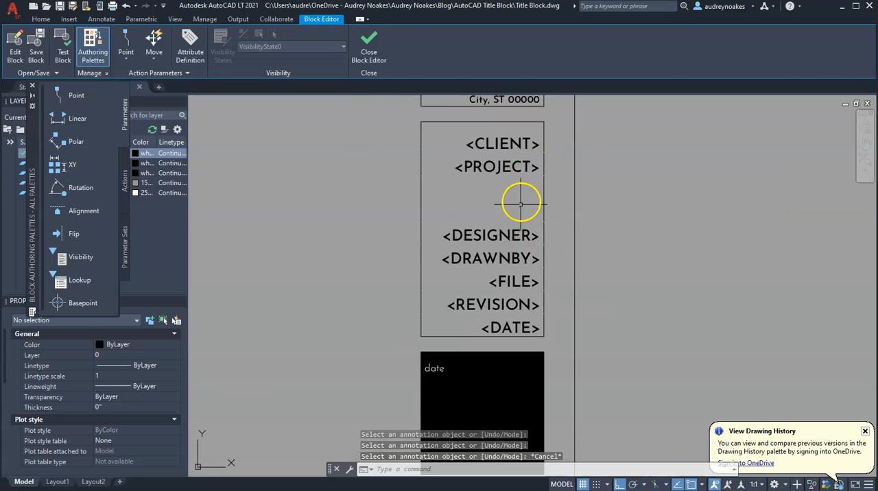
# Step: Define a right-justified TB3 attribute with tag <SHEET>, prompt Sheet: and default 001, placed overlapping the black box's right edge
pyautogui.moveTo(521, 204); pyautogui.dragTo(492, 298, button='middle')
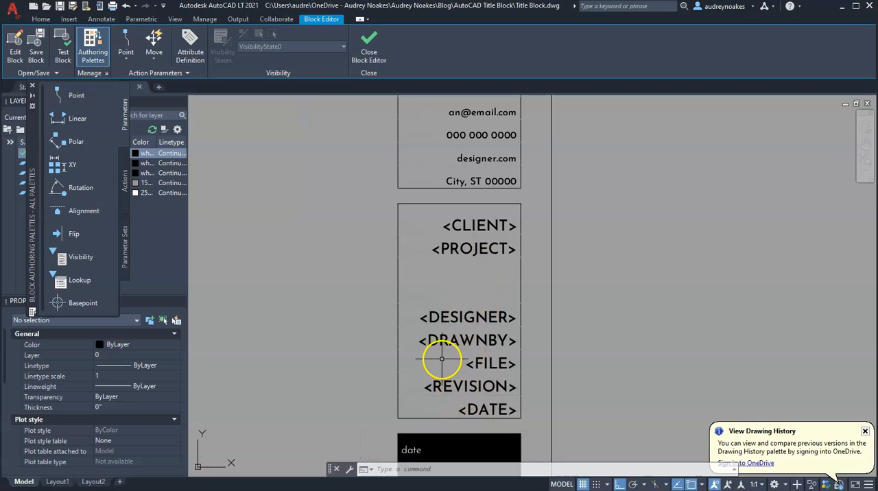
pyautogui.moveTo(470, 342); pyautogui.dragTo(495, 268, button='middle')
pyautogui.moveTo(508, 417)
pyautogui.mouseDown(button='middle')
pyautogui.moveTo(448, 346)
pyautogui.moveTo(432, 346)
pyautogui.mouseUp(button='middle')
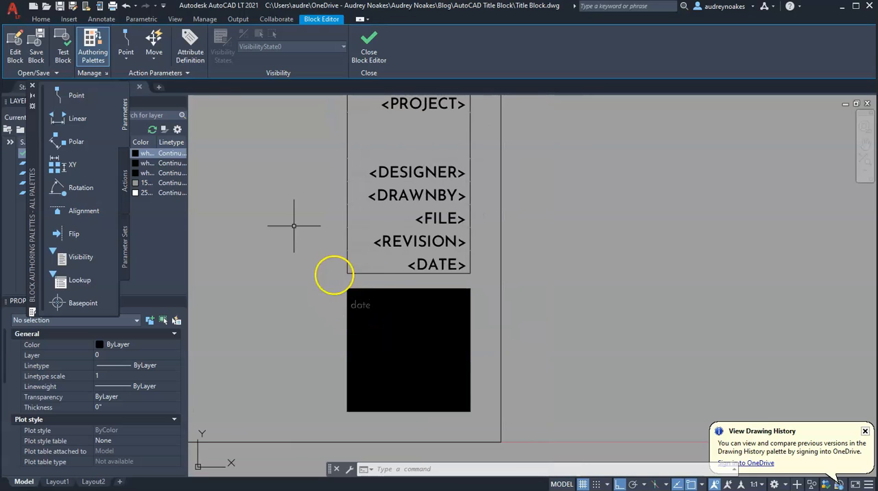
pyautogui.click(187, 52)
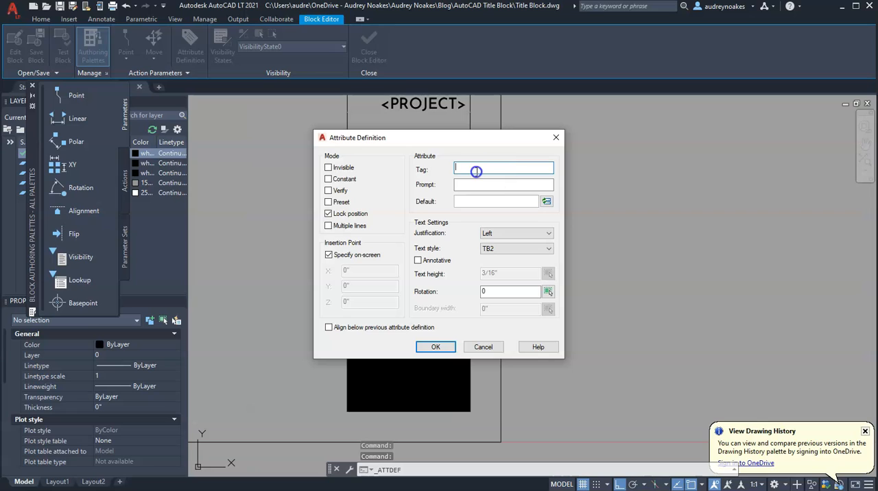
pyautogui.click(539, 166)
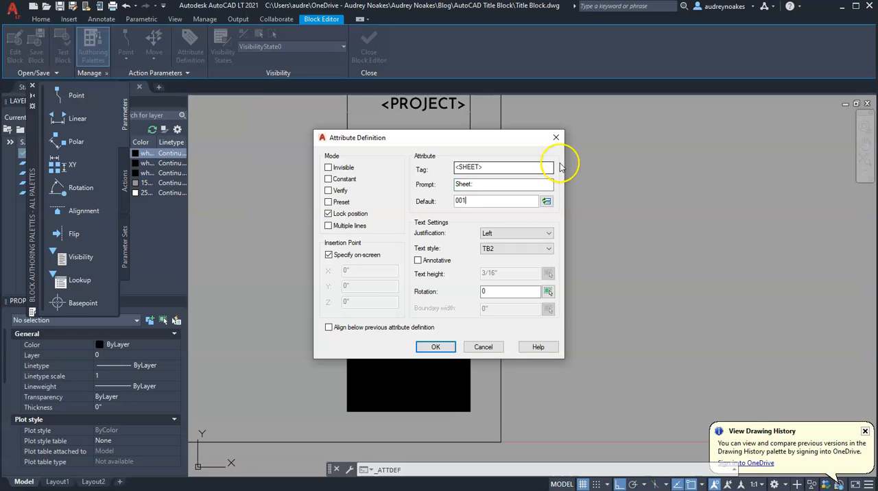
pyautogui.click(534, 234)
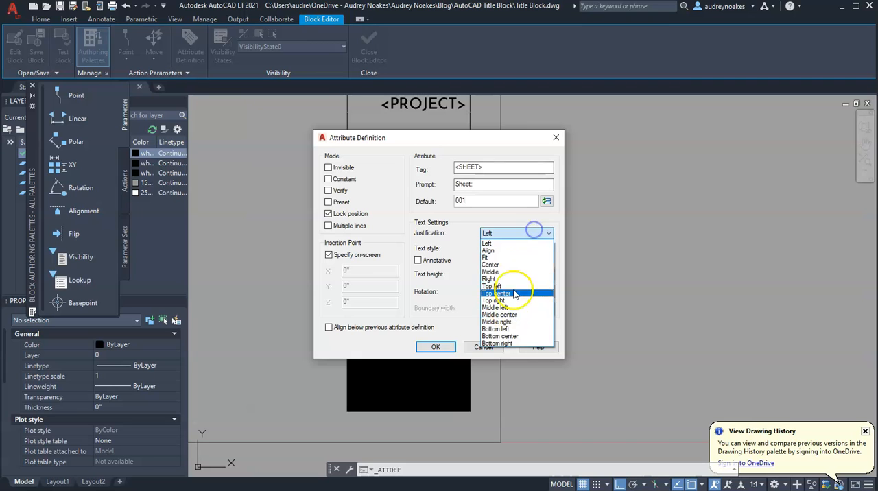
pyautogui.click(495, 279)
pyautogui.click(521, 249)
pyautogui.click(498, 288)
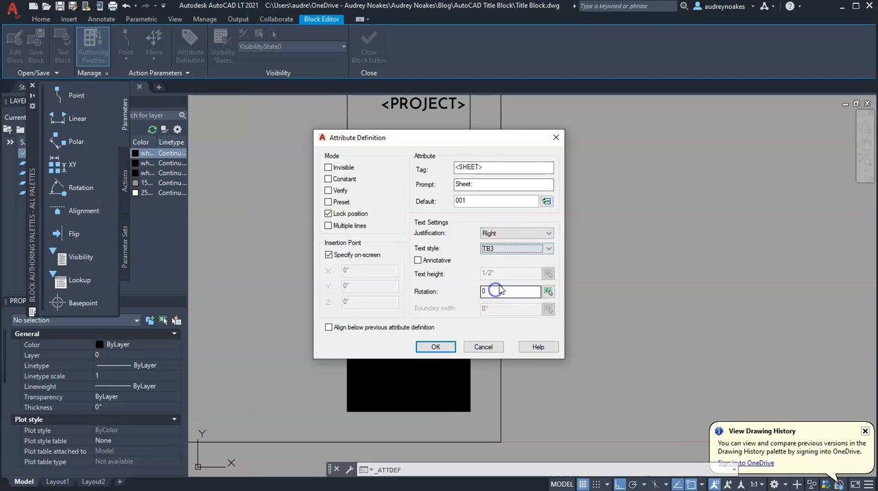
pyautogui.click(438, 347)
pyautogui.click(561, 350)
# Step: Assign the <SHEET> attribute to the Title Block White layer
pyautogui.click(565, 354)
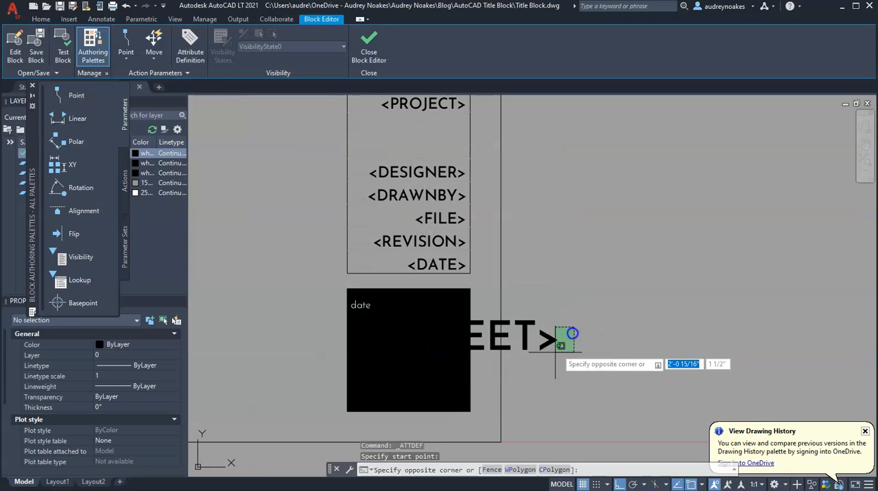
pyautogui.click(153, 356)
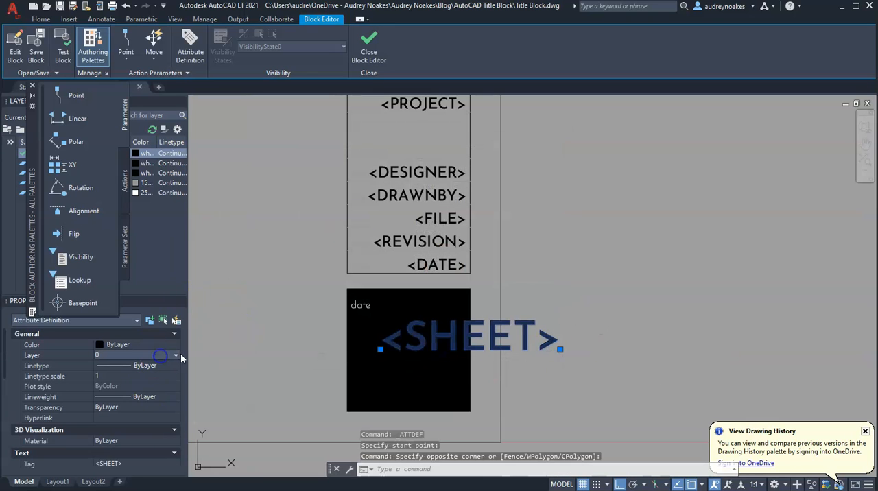
pyautogui.click(175, 355)
pyautogui.click(120, 404)
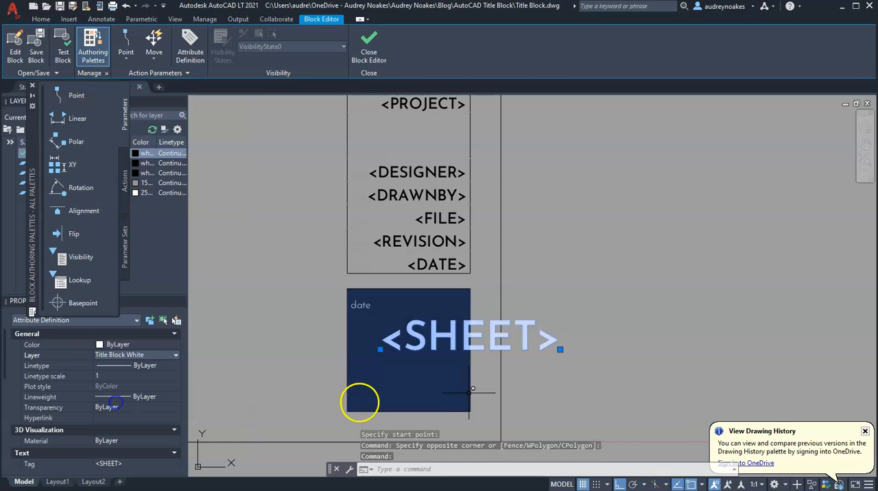
# Step: Move the <SHEET> attribute so its right end sits on the black box's bottom-right corner
pyautogui.press('Return')
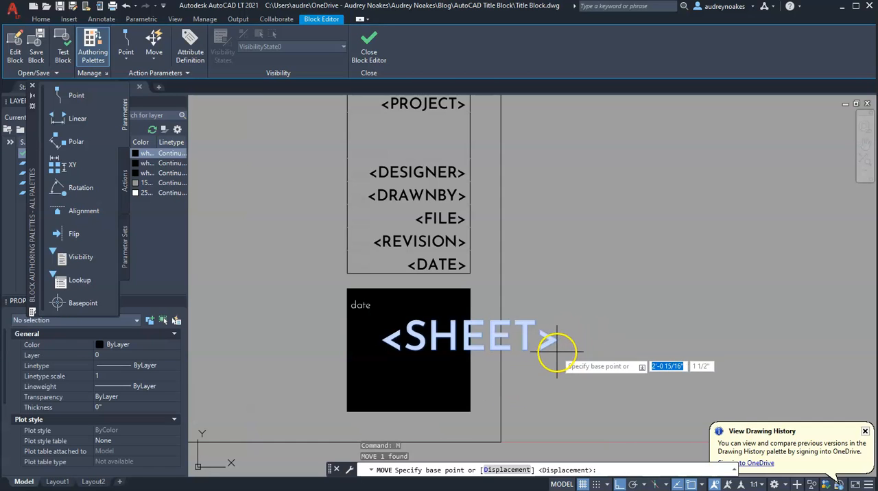
pyautogui.press('Escape')
pyautogui.click(561, 338)
pyautogui.click(548, 362)
pyautogui.click(561, 350)
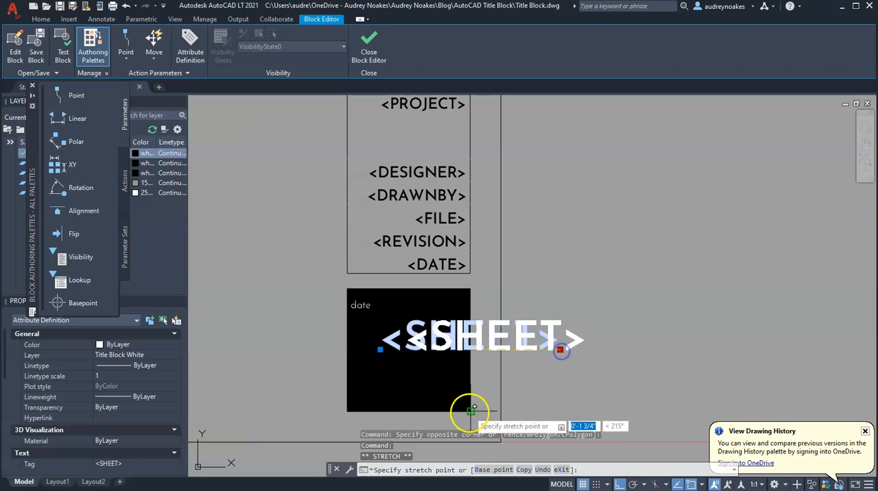
pyautogui.scroll(2, 470, 412)
pyautogui.scroll(2, 471, 412)
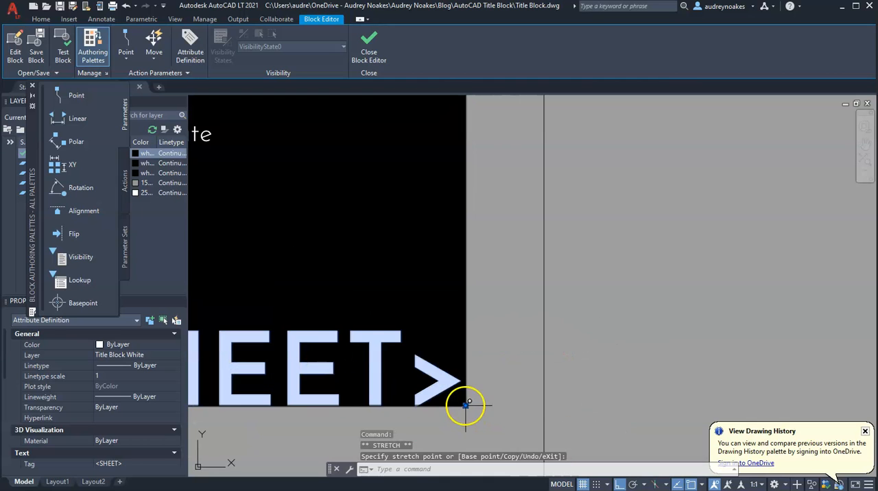
# Step: Shift the <SHEET> attribute .125 inch up and .125 inch left from the black box's corner
pyautogui.click(466, 406)
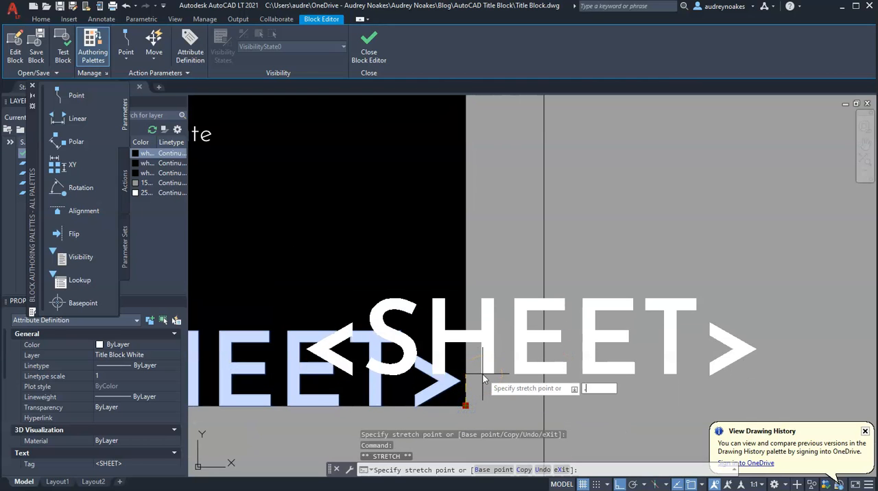
pyautogui.write('.125')
pyautogui.press('Return')
pyautogui.click(465, 387)
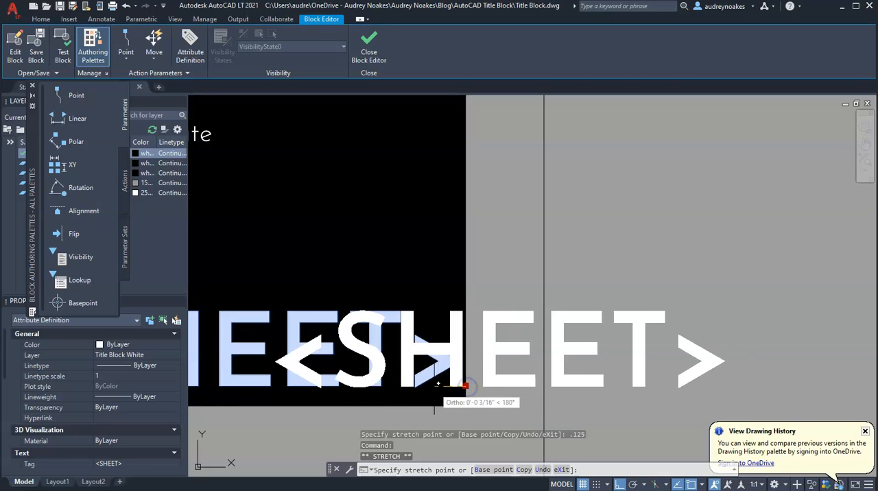
pyautogui.write('.125')
pyautogui.press('Return')
pyautogui.scroll(-4, 488, 306)
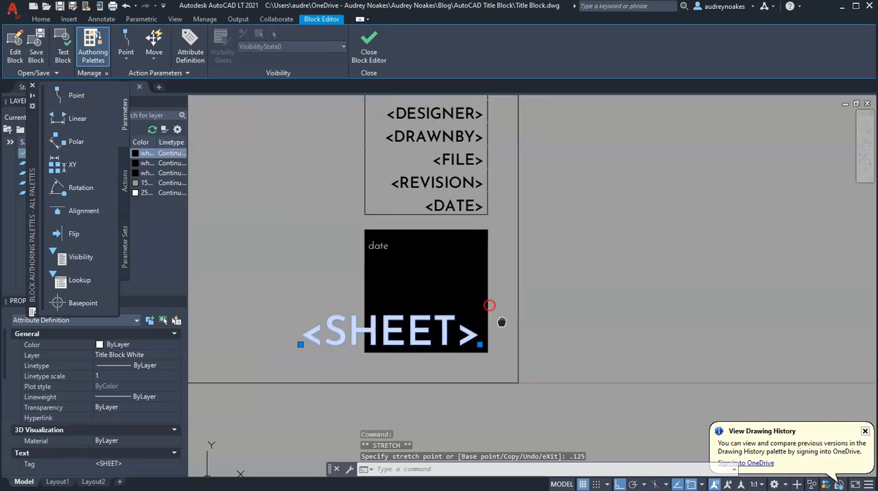
pyautogui.moveTo(488, 306); pyautogui.dragTo(540, 377, button='middle')
pyautogui.press('Escape')
# Step: Change the layer of all seven attributes from <CLIENT> down to <DATE> in the lower information box
pyautogui.moveTo(515, 270); pyautogui.dragTo(506, 386, button='middle')
pyautogui.click(505, 378)
pyautogui.click(464, 354)
pyautogui.click(473, 332)
pyautogui.click(474, 297)
pyautogui.click(465, 309)
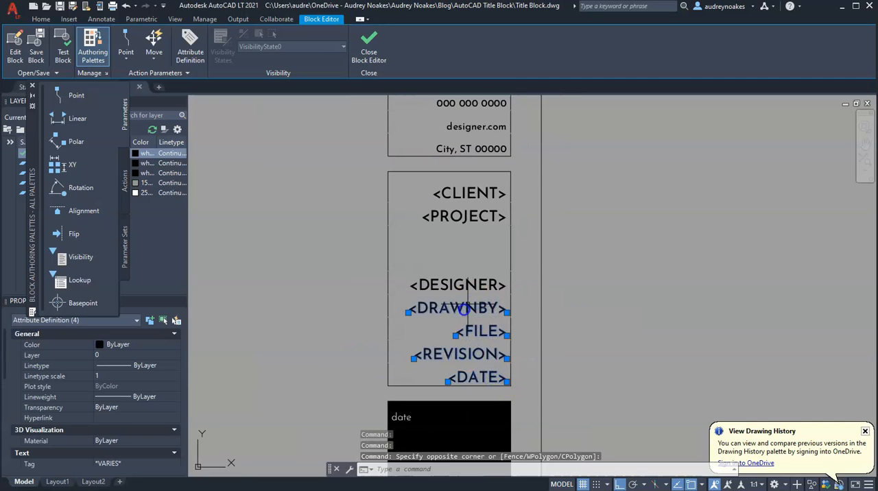
pyautogui.click(470, 286)
pyautogui.click(471, 217)
pyautogui.click(470, 192)
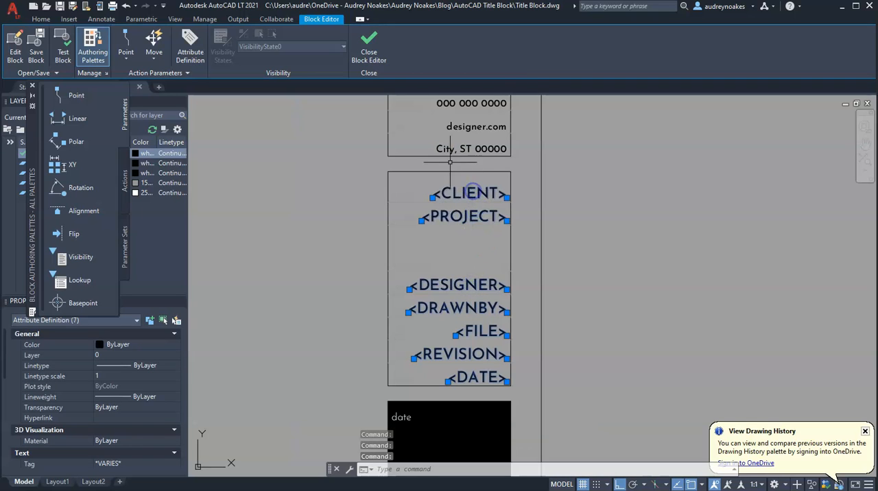
pyautogui.click(134, 355)
pyautogui.click(141, 372)
pyautogui.press('Escape')
# Step: Examine the attributes in the lower information box and the <SHEET> attribute in the black box
pyautogui.scroll(-4, 690, 329)
pyautogui.moveTo(651, 323); pyautogui.dragTo(557, 250, button='middle')
pyautogui.scroll(4, 475, 371)
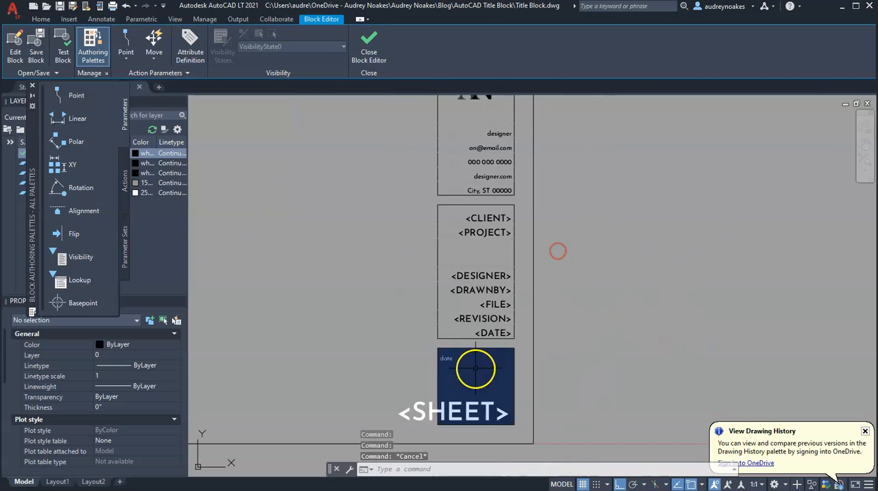
pyautogui.moveTo(495, 231)
pyautogui.mouseDown(button='middle')
pyautogui.moveTo(466, 254)
pyautogui.moveTo(440, 333)
pyautogui.mouseUp(button='middle')
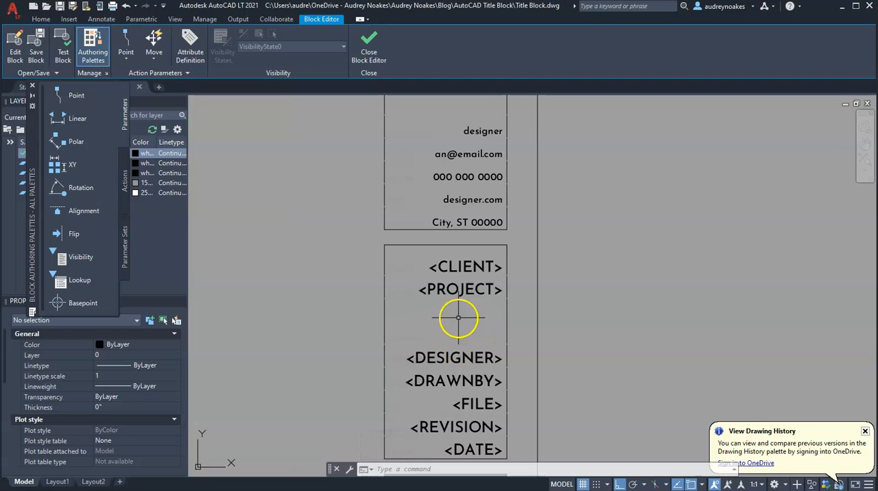
pyautogui.scroll(-3, 458, 313)
pyautogui.moveTo(457, 314); pyautogui.dragTo(475, 453, button='middle')
pyautogui.scroll(-2, 479, 254)
pyautogui.moveTo(480, 264); pyautogui.dragTo(494, 237, button='middle')
pyautogui.scroll(5, 480, 274)
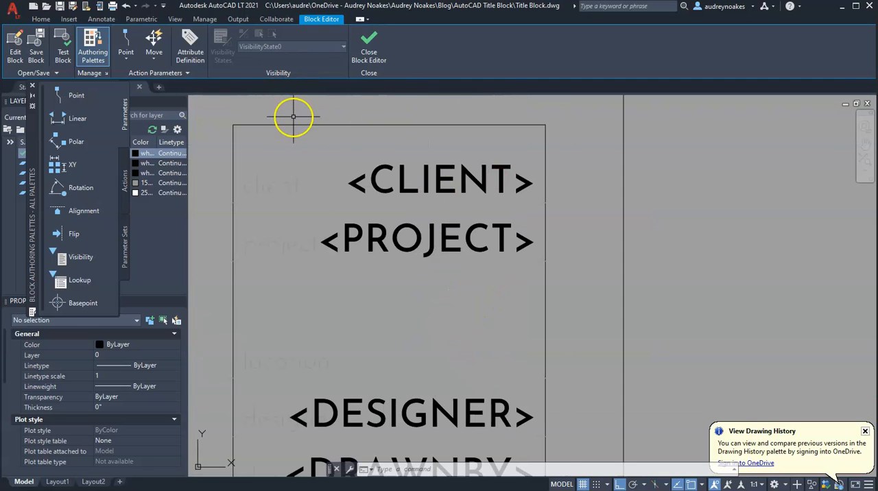
# Step: Define a multiple-line attribute with the tag <LOCATION> and the prompt Location:
pyautogui.click(190, 46)
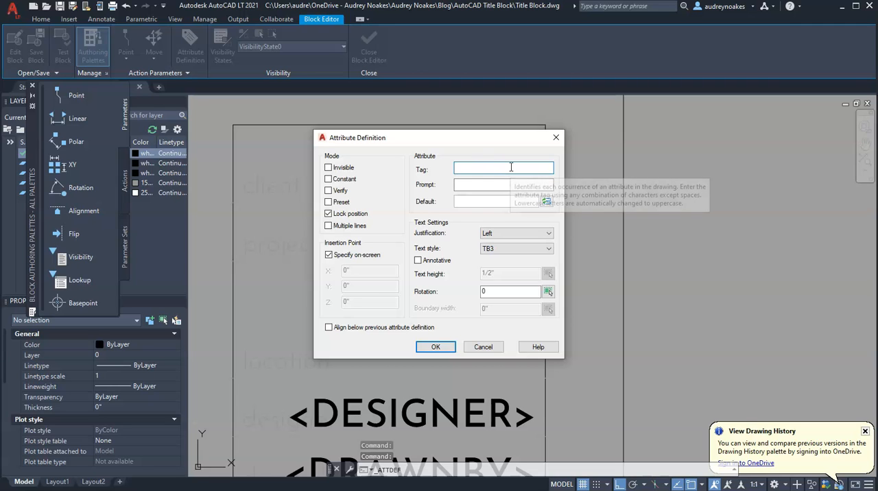
pyautogui.click(329, 225)
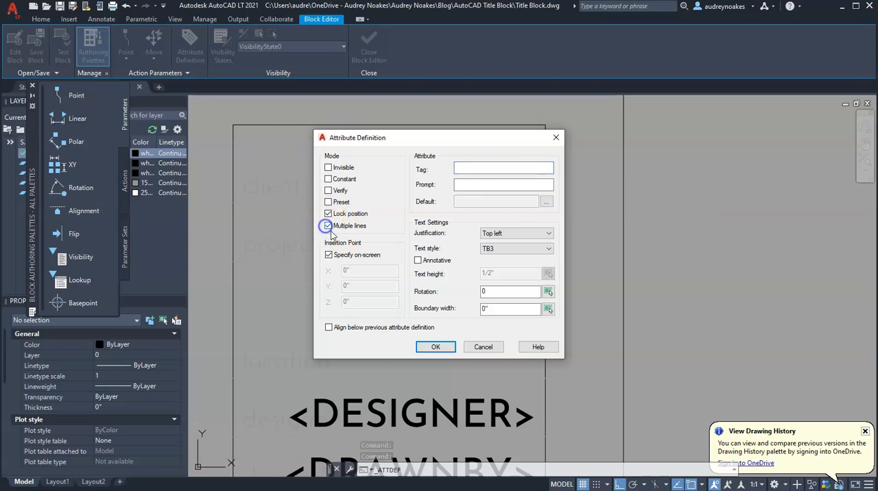
pyautogui.click(485, 171)
pyautogui.write('<LOCATION>')
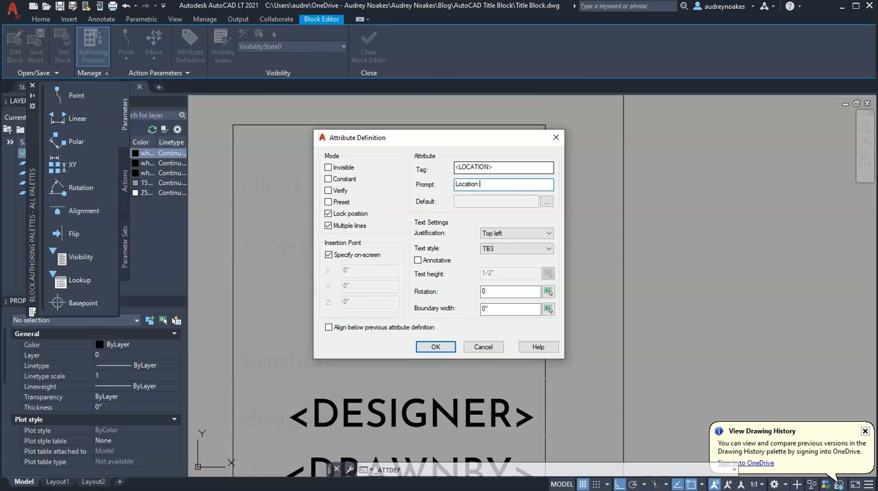
pyautogui.press('Return')
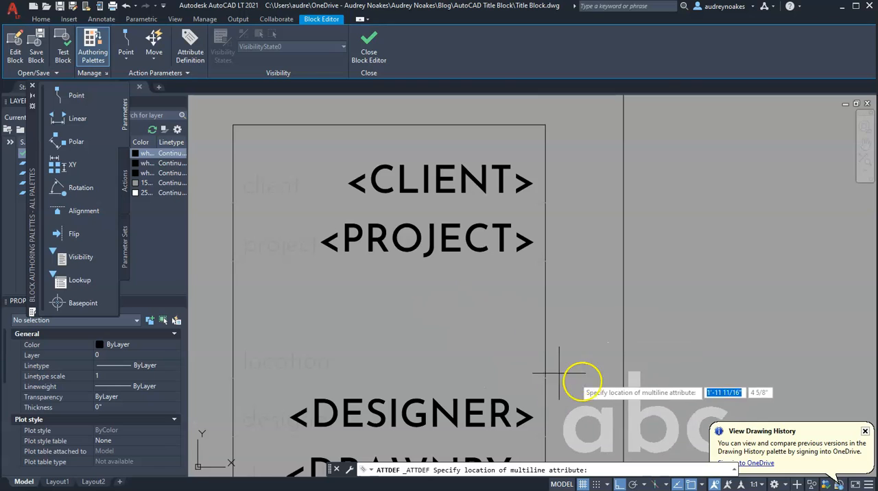
# Step: Give the <LOCATION> attribute a two-line default value with a sample street address above the city and state
pyautogui.click(351, 278)
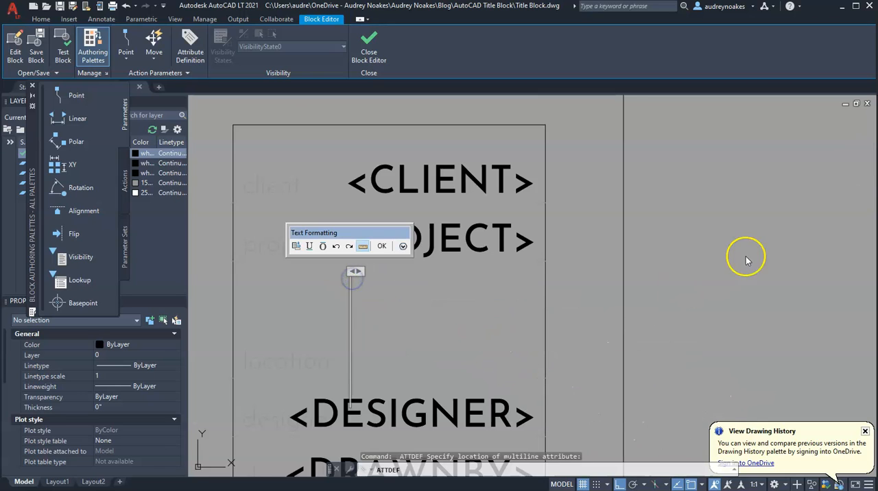
pyautogui.write('123')
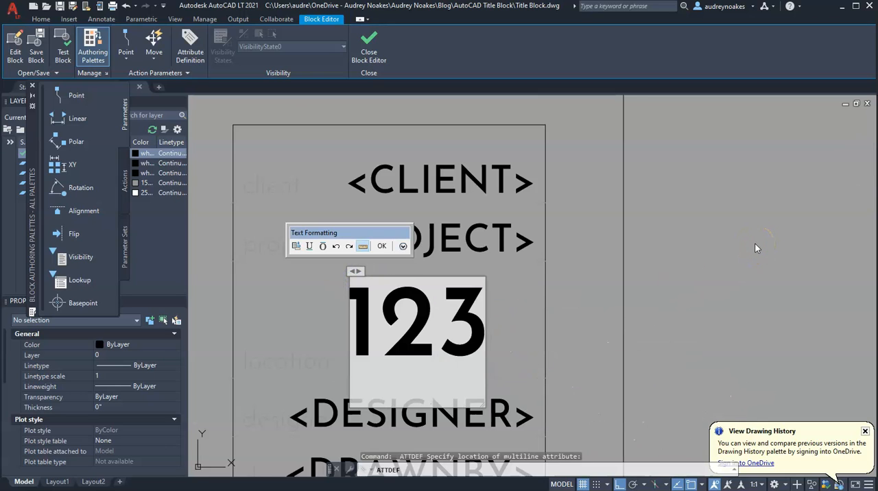
pyautogui.write(' Street')
pyautogui.press('Return')
pyautogui.write('Ci')
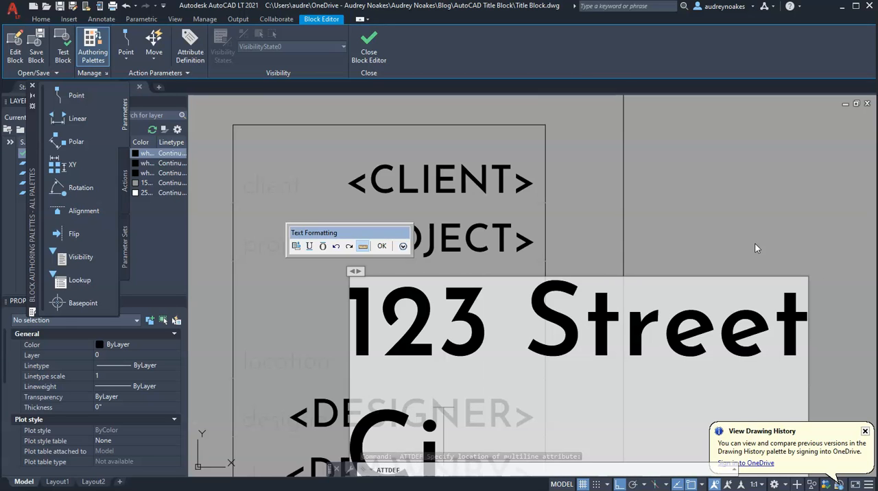
pyautogui.write('ty ST')
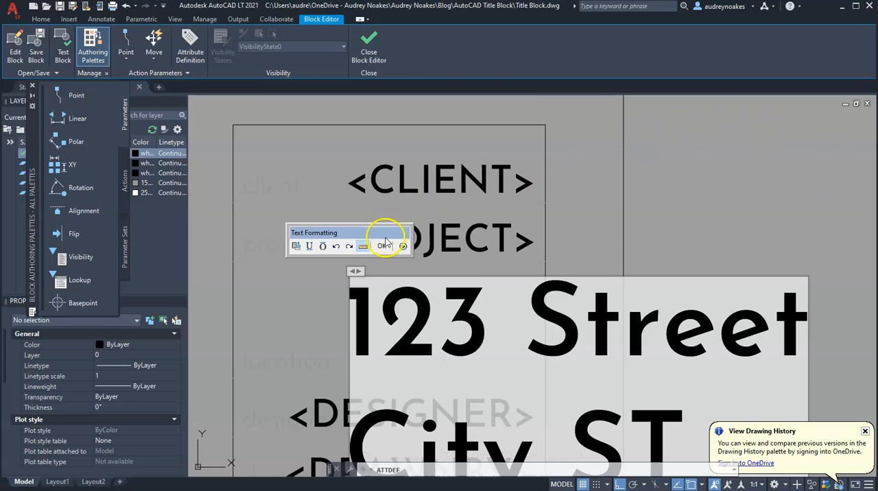
pyautogui.click(383, 245)
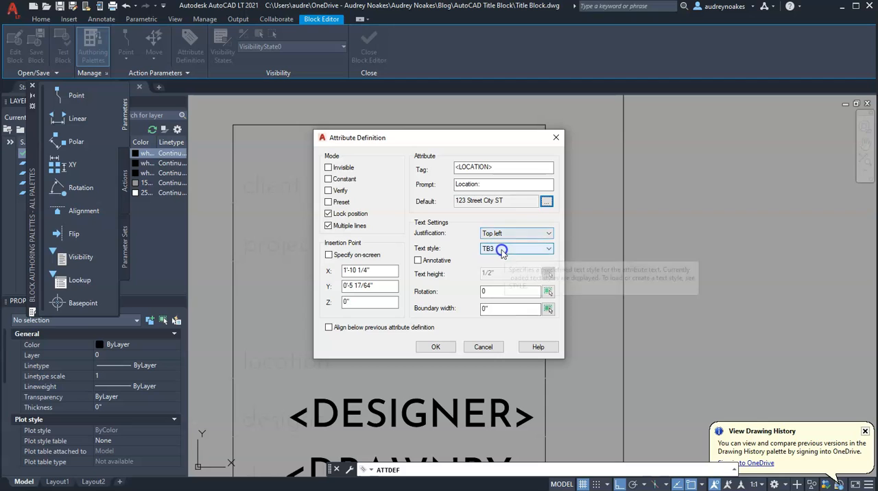
# Step: Set the <LOCATION> attribute's text style to TB1 and create the attribute
pyautogui.click(505, 250)
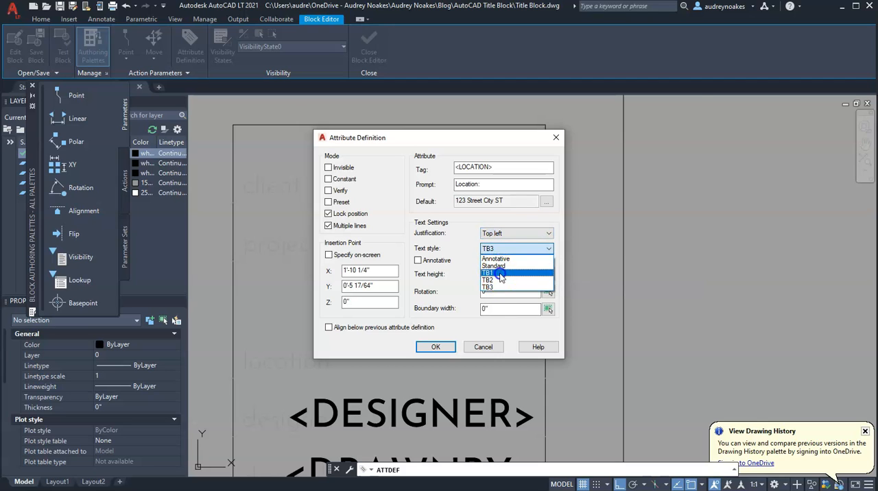
pyautogui.click(500, 273)
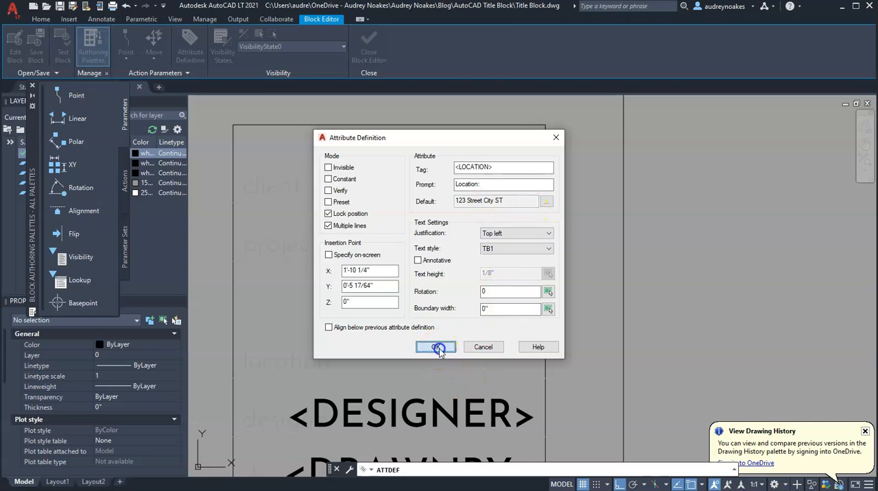
pyautogui.click(440, 347)
# Step: Justify the <LOCATION> attribute Bottom right and move it to the information box's right edge, level with the location label
pyautogui.click(440, 295)
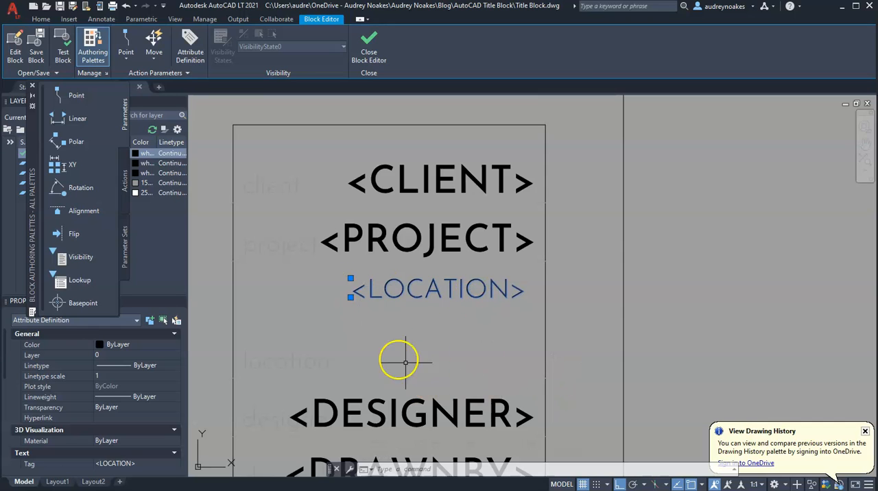
pyautogui.scroll(-2, 98, 443)
pyautogui.click(176, 444)
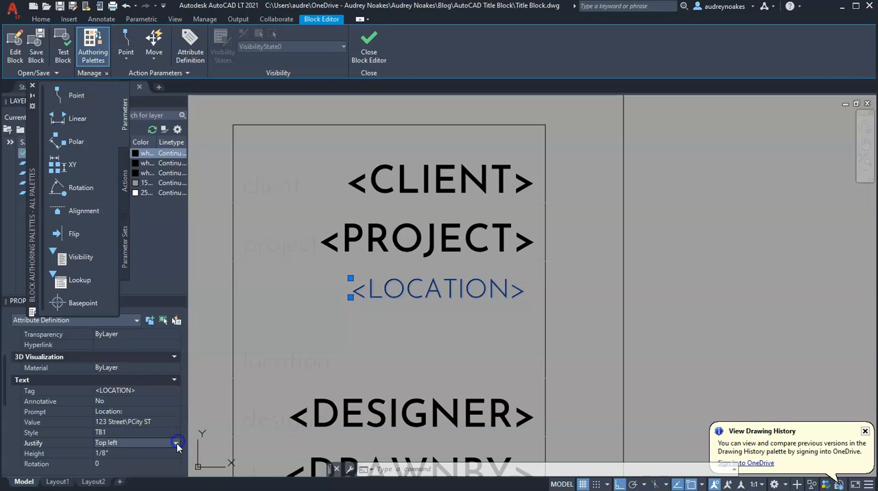
pyautogui.click(176, 442)
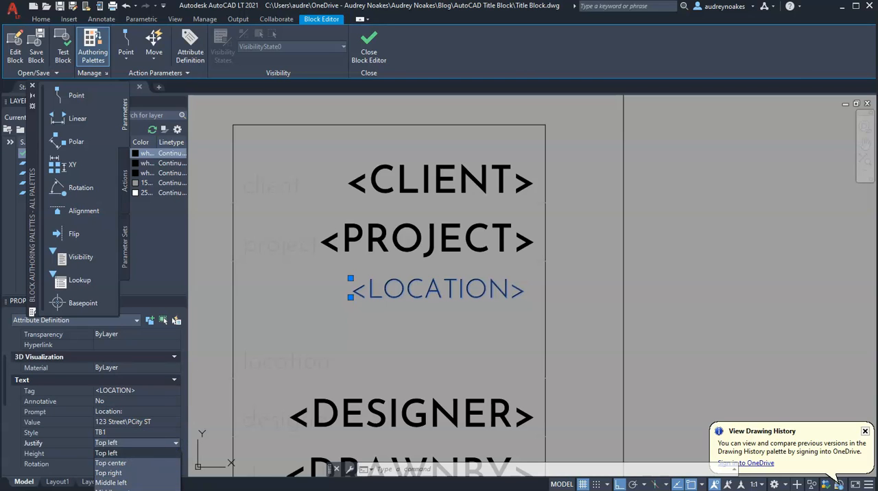
pyautogui.click(138, 480)
pyautogui.click(351, 279)
pyautogui.click(545, 378)
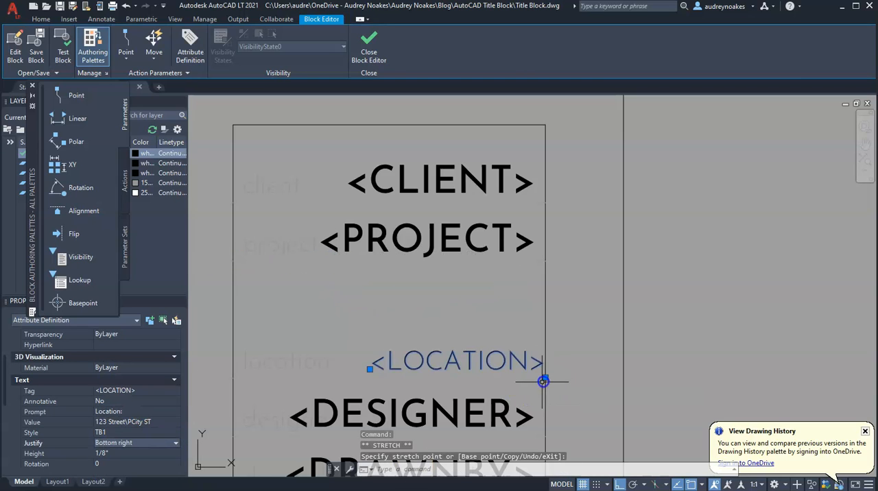
# Step: Shift the <LOCATION> attribute 1/16 inch left and 1/16 inch up from the box edge
pyautogui.scroll(4, 542, 364)
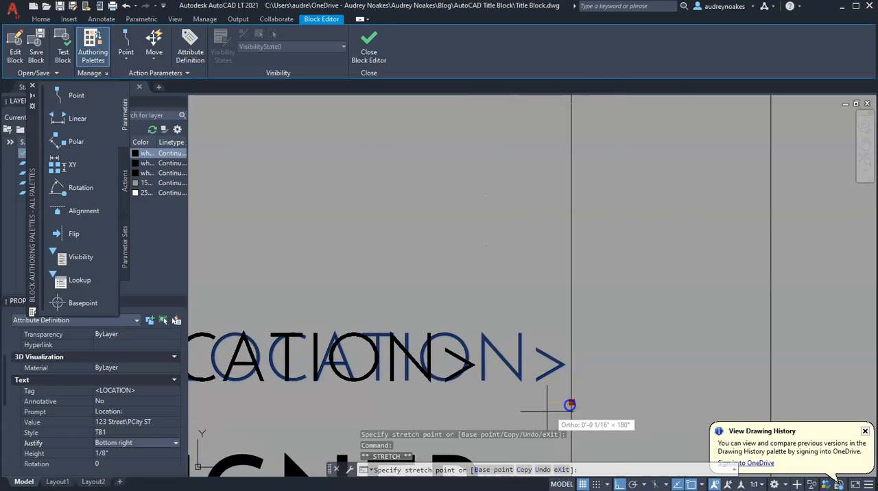
pyautogui.write('1/16')
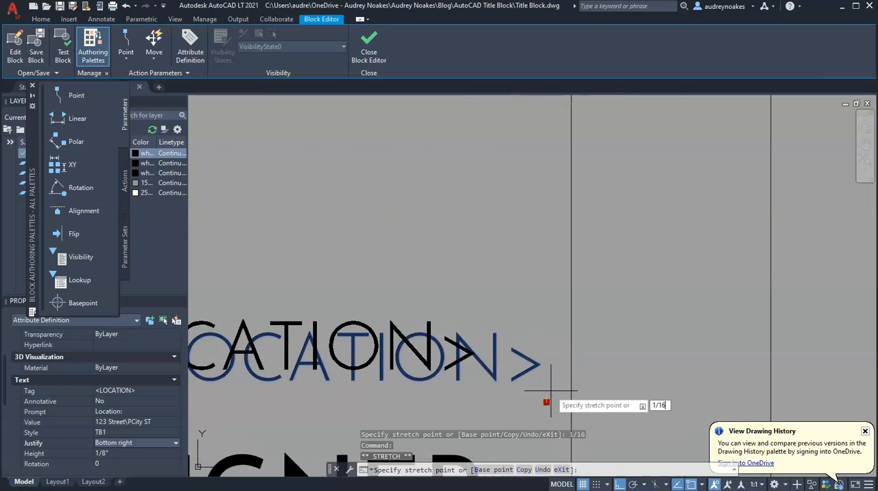
pyautogui.scroll(-8, 542, 356)
pyautogui.press('Escape')
# Step: Define a multiple-line attribute with the tag <NOTES> and the prompt Notes: for the uppermost box
pyautogui.moveTo(532, 349); pyautogui.dragTo(525, 419, button='middle')
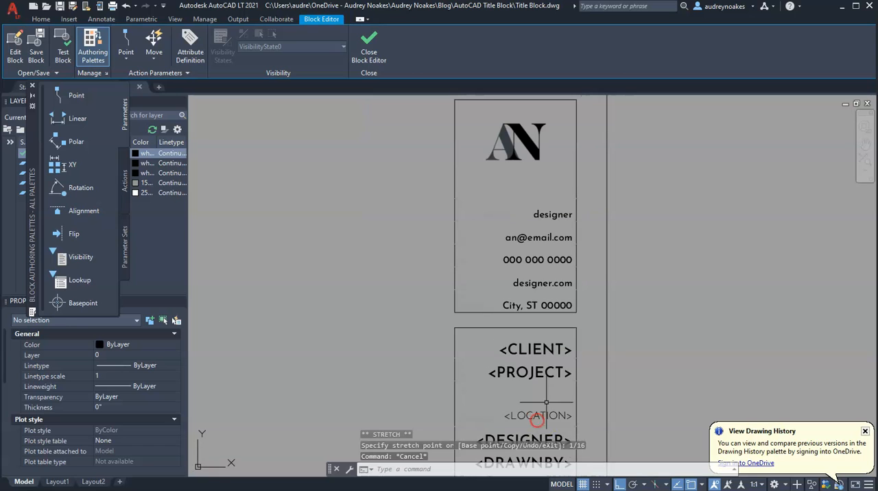
pyautogui.click(533, 417)
pyautogui.scroll(-4, 526, 441)
pyautogui.scroll(10, 505, 447)
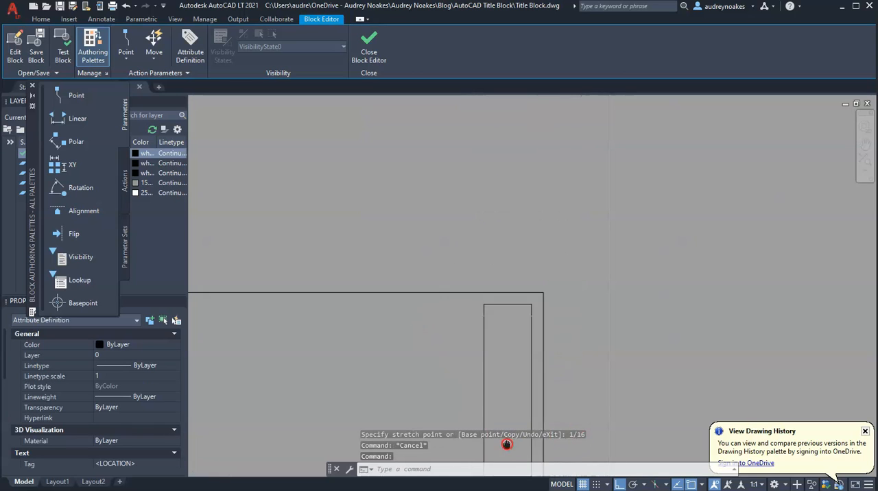
pyautogui.press('Escape')
pyautogui.scroll(-4, 480, 227)
pyautogui.scroll(2, 488, 288)
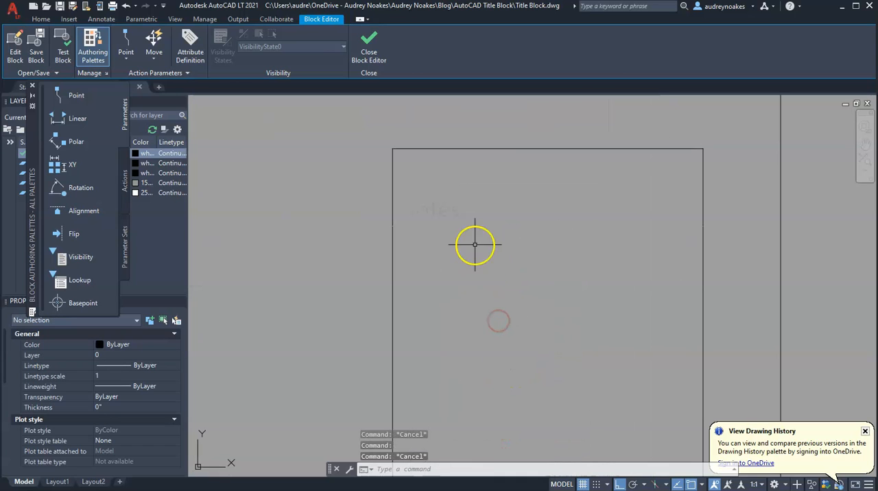
pyautogui.click(191, 48)
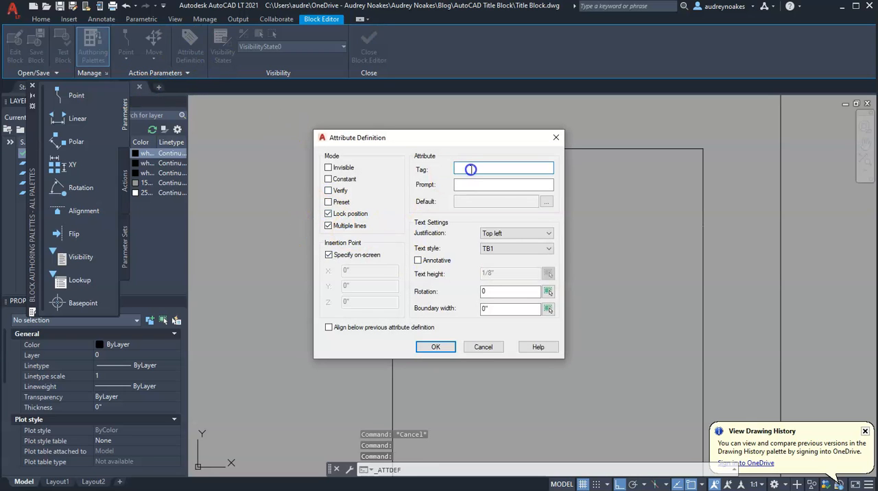
pyautogui.write('<NOTES>')
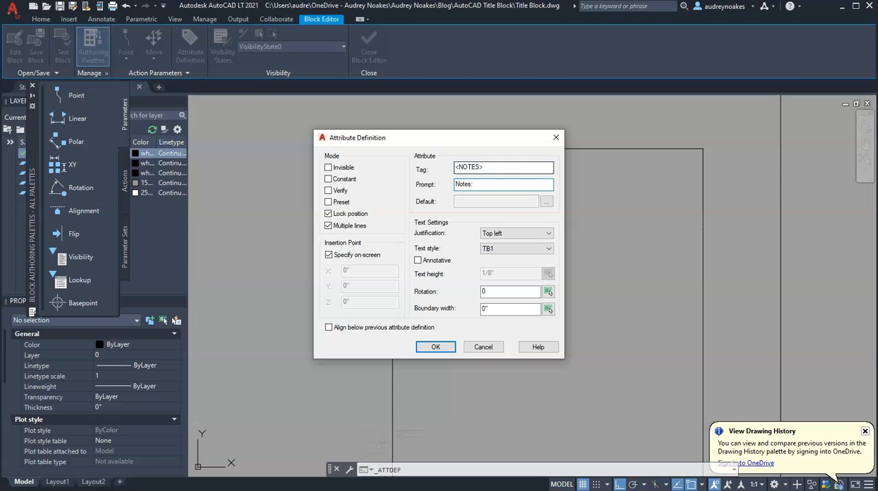
# Step: Place <NOTES> on the upper box's left edge with default lines "Here's a note", "There's a note" and "Everywhere a note"
pyautogui.click(547, 202)
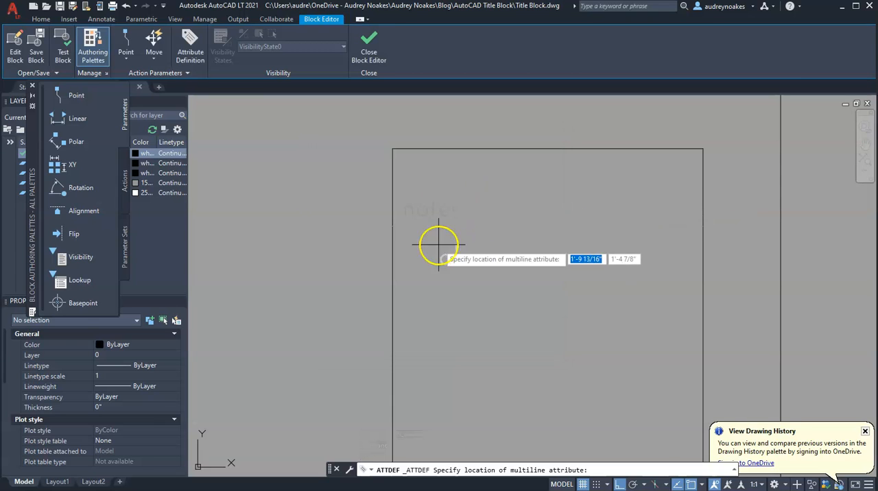
pyautogui.click(397, 222)
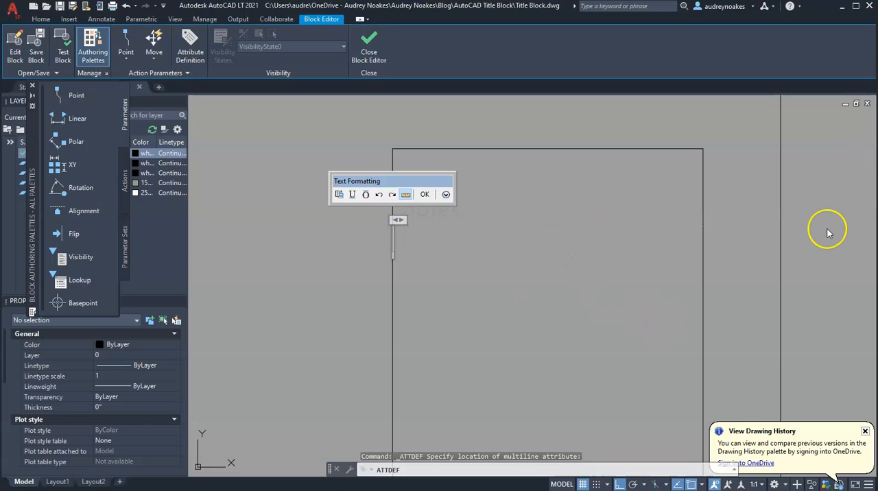
pyautogui.write("Here's a note")
pyautogui.press('Return')
pyautogui.write("There's a ")
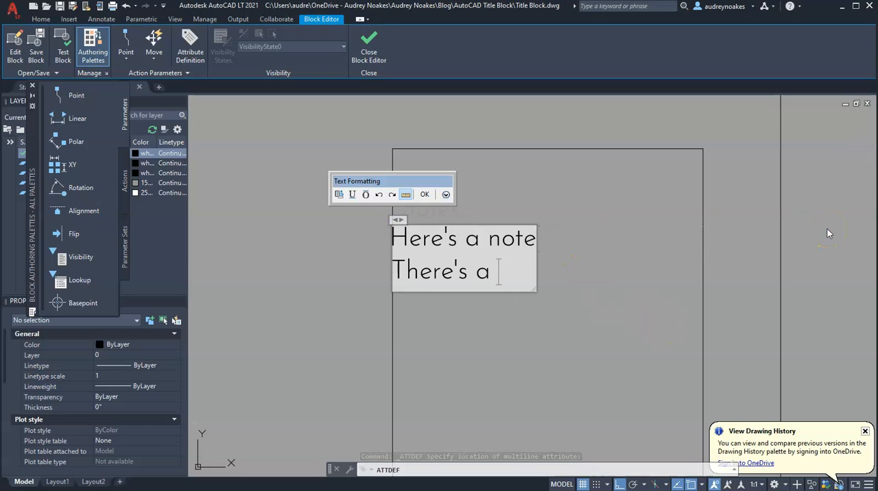
pyautogui.write('note')
pyautogui.press('Return')
pyautogui.write('EV')
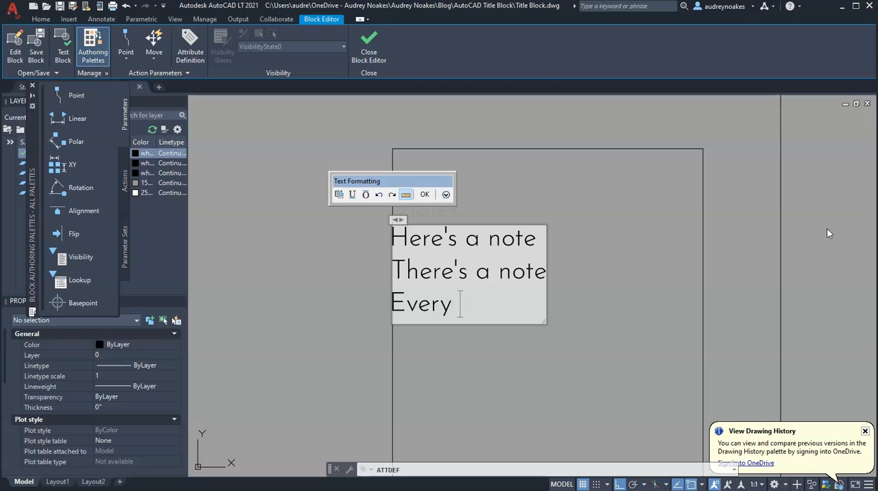
pyautogui.write('where a note')
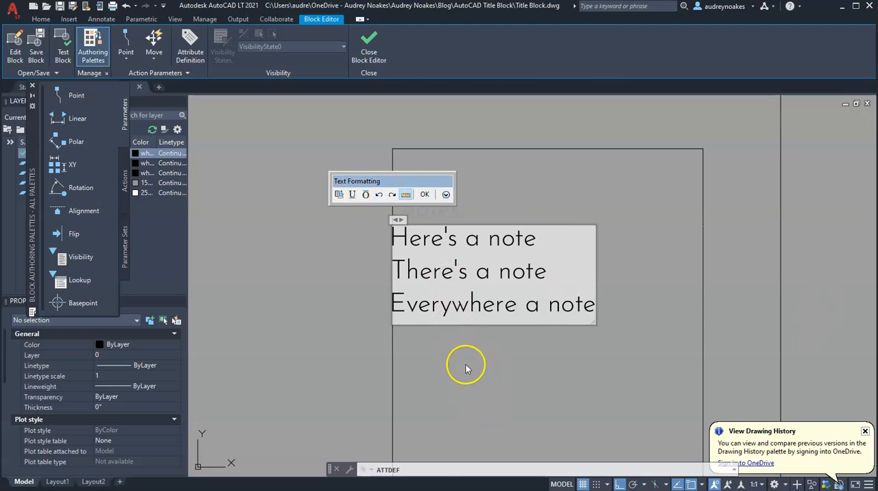
pyautogui.click(426, 196)
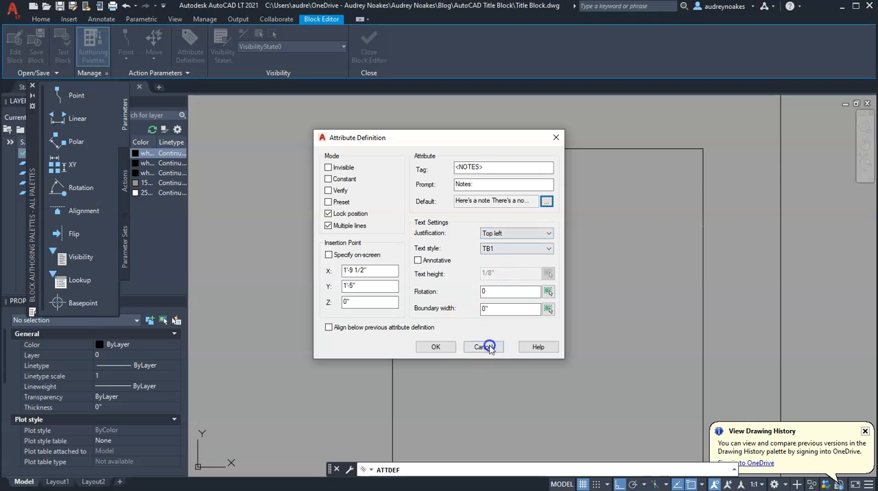
pyautogui.click(447, 345)
# Step: Move the <NOTES> attribute 1/16 inch down, away from the notes label
pyautogui.scroll(-5, 506, 340)
pyautogui.scroll(5, 484, 257)
pyautogui.click(480, 210)
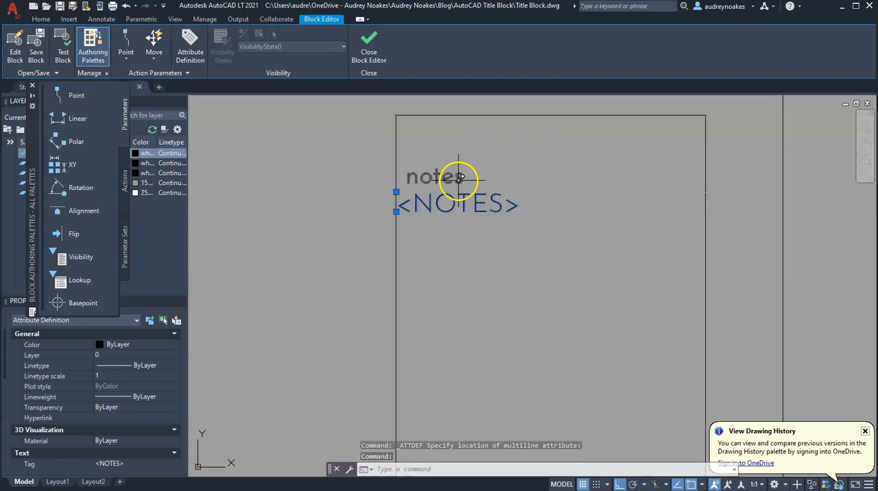
pyautogui.write('m')
pyautogui.press('Return')
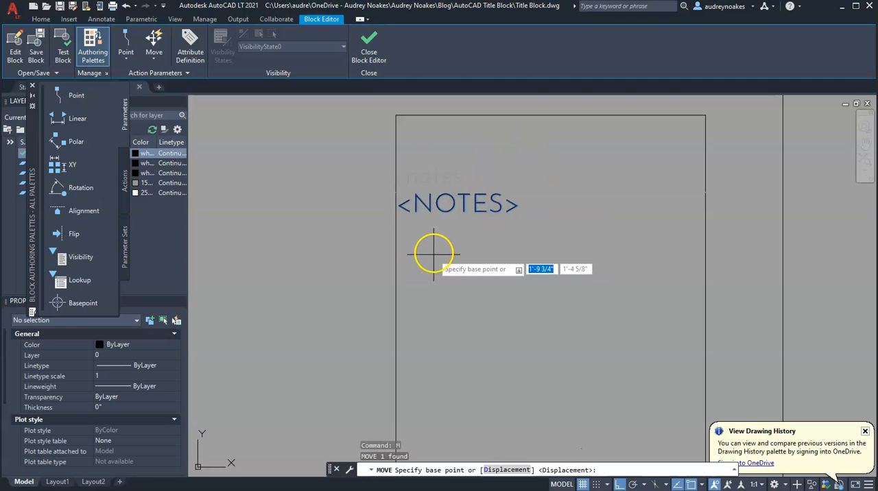
pyautogui.click(470, 230)
pyautogui.write('1/16')
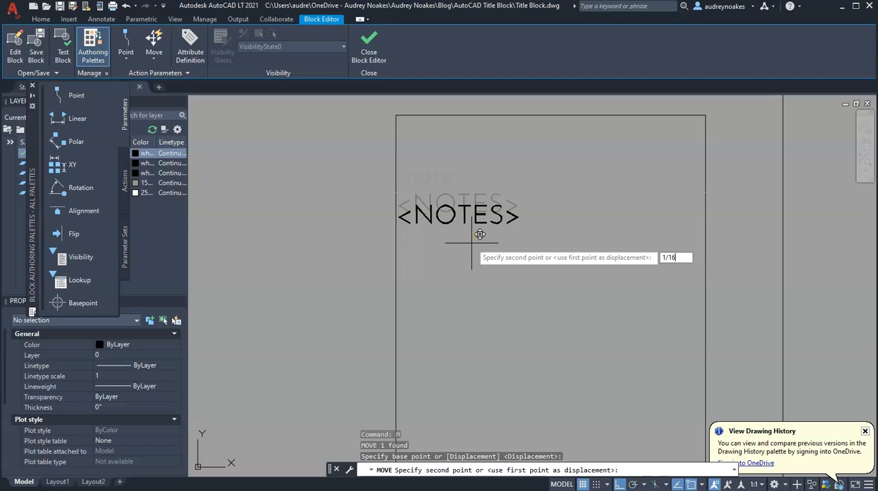
pyautogui.press('Return')
# Step: Move the <NOTES> attribute 1/16 inch right, away from the box's left edge
pyautogui.click(416, 220)
pyautogui.write('m')
pyautogui.press('Return')
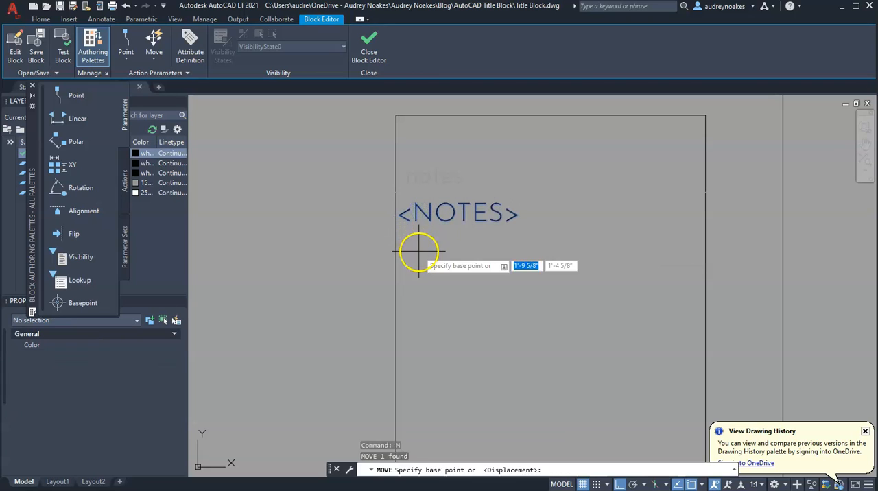
pyautogui.click(426, 294)
pyautogui.write('1/16')
pyautogui.press('Return')
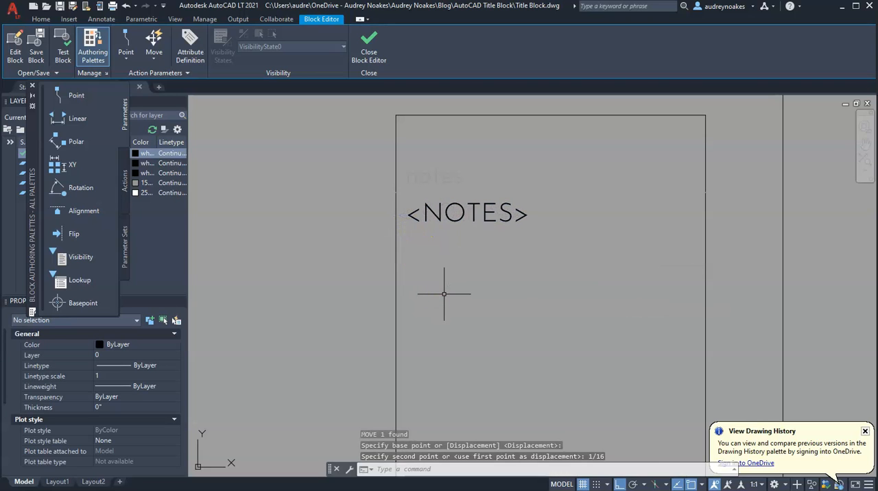
# Step: Assign the <LOCATION> and <NOTES> attribute definitions to the Title Block layer
pyautogui.scroll(-5, 447, 298)
pyautogui.moveTo(474, 272); pyautogui.dragTo(482, 118, button='middle')
pyautogui.press('Escape')
pyautogui.scroll(-2, 506, 412)
pyautogui.moveTo(507, 430); pyautogui.dragTo(512, 344, button='middle')
pyautogui.moveTo(508, 391); pyautogui.dragTo(511, 265, button='middle')
pyautogui.click(512, 261)
pyautogui.moveTo(445, 224); pyautogui.dragTo(427, 404, button='middle')
pyautogui.click(482, 155)
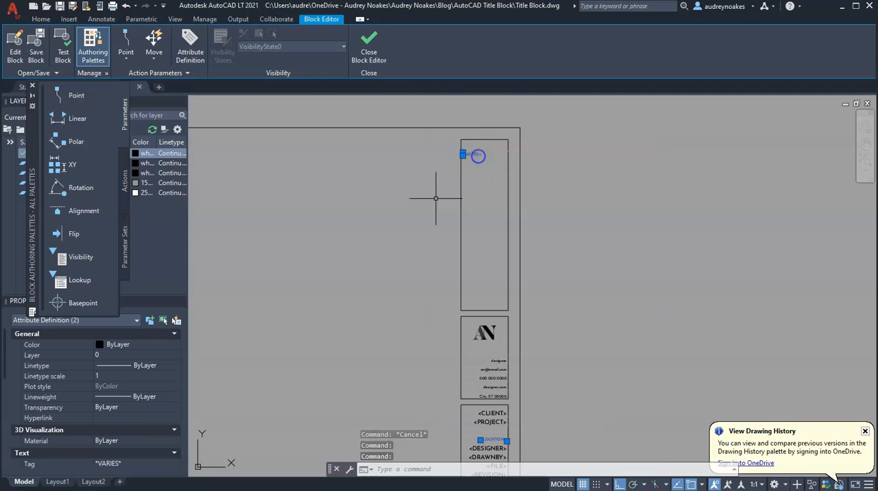
pyautogui.click(161, 358)
pyautogui.click(125, 386)
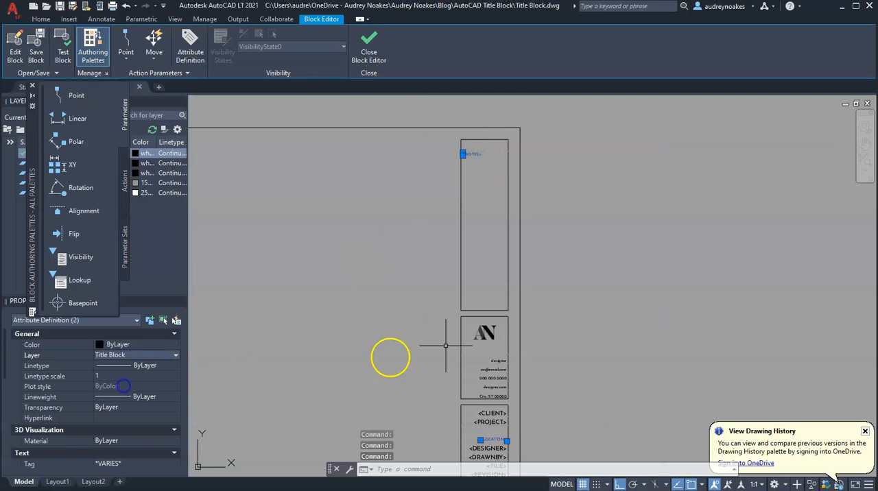
pyautogui.press('Escape')
# Step: Measure the inside width of the uppermost notes box from its left edge to its right edge
pyautogui.moveTo(489, 370); pyautogui.dragTo(505, 168, button='middle')
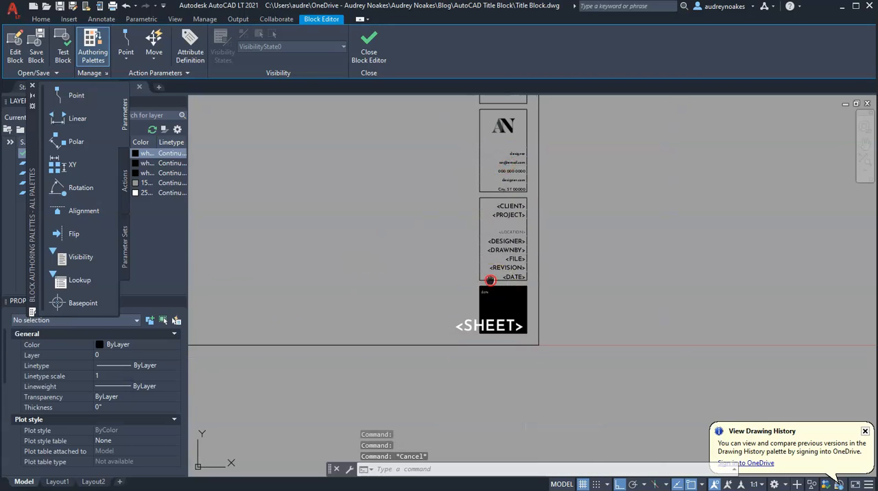
pyautogui.scroll(-2, 563, 412)
pyautogui.scroll(2, 567, 210)
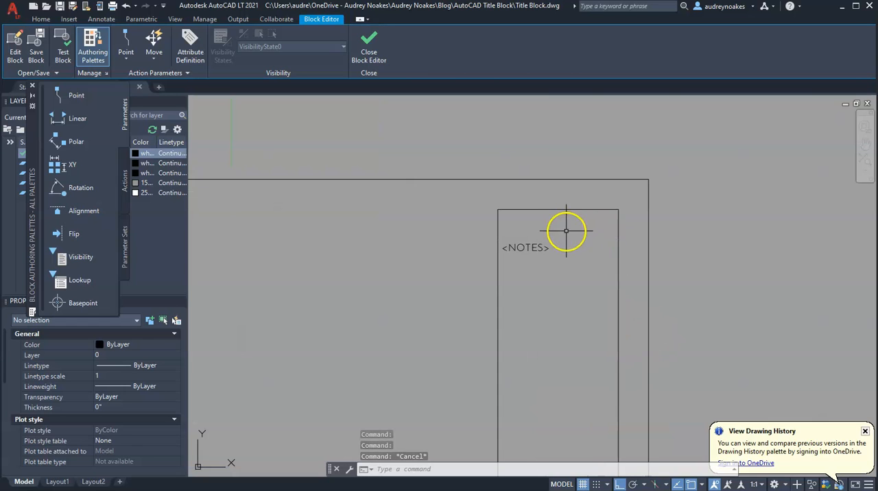
pyautogui.click(516, 247)
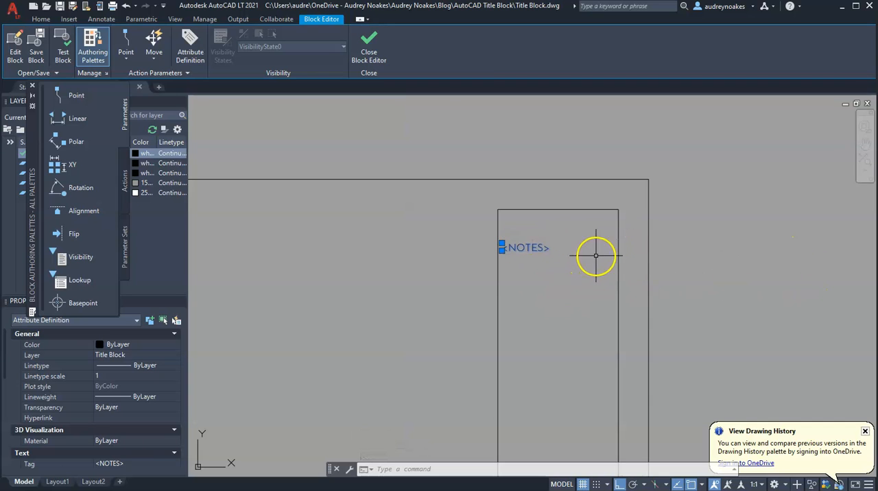
pyautogui.moveTo(565, 325); pyautogui.dragTo(594, 161, button='middle')
pyautogui.moveTo(582, 234); pyautogui.dragTo(580, 450, button='middle')
pyautogui.moveTo(565, 204); pyautogui.dragTo(555, 355, button='middle')
pyautogui.scroll(2, 569, 295)
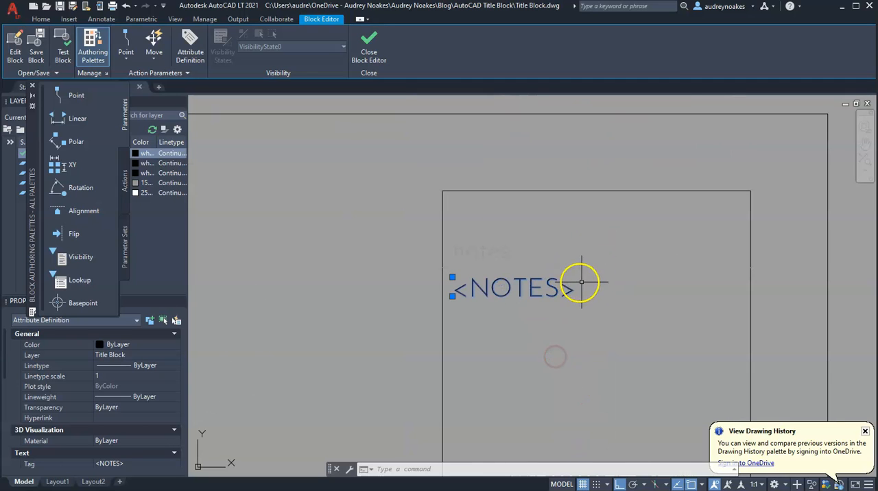
pyautogui.press('Return')
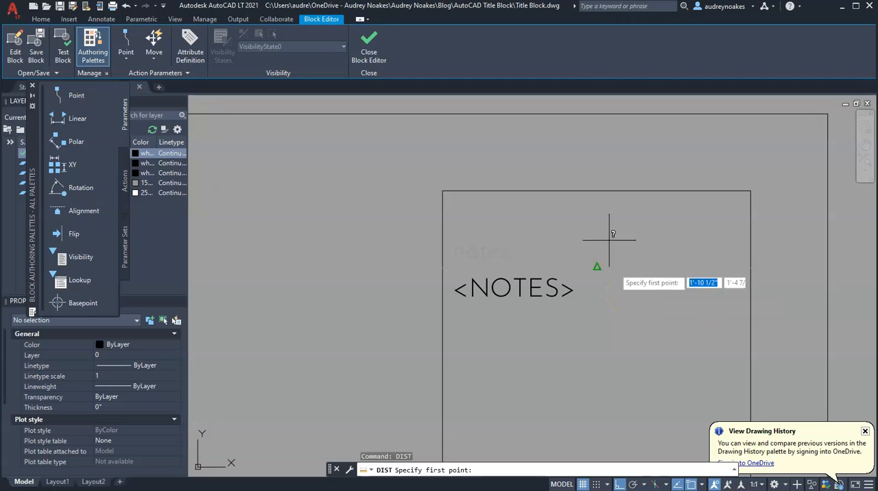
pyautogui.click(440, 268)
pyautogui.click(752, 268)
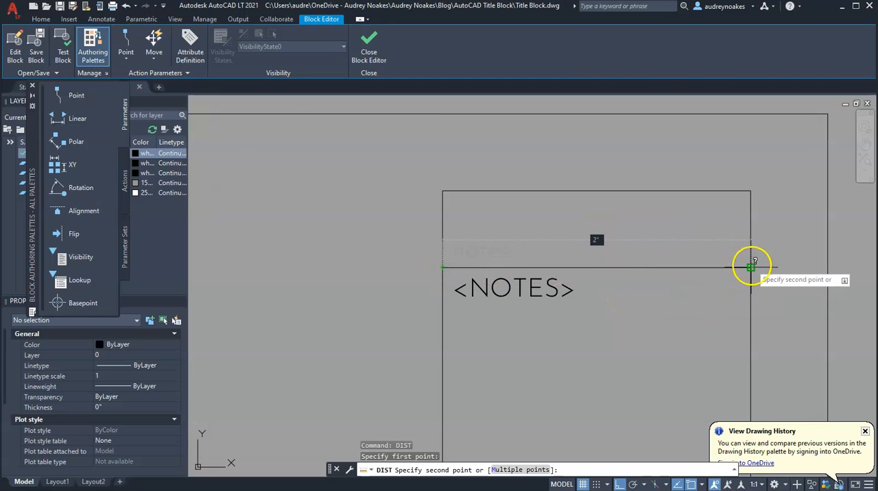
pyautogui.press('Escape')
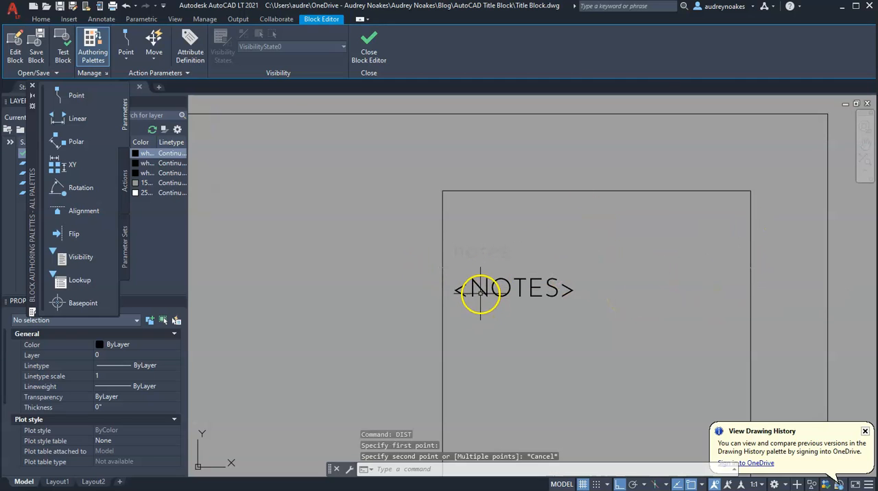
# Step: Set the <NOTES> attribute's boundary width to 1.875 inches
pyautogui.click(539, 289)
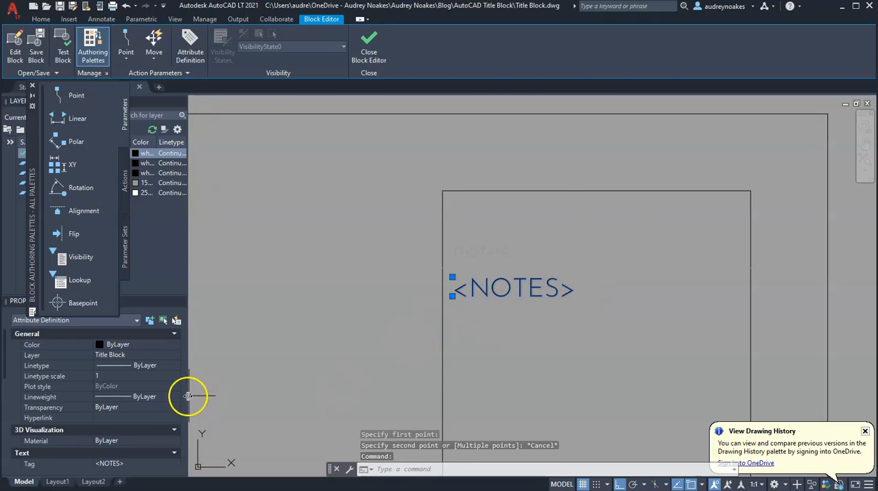
pyautogui.scroll(-3, 91, 415)
pyautogui.scroll(-3, 128, 429)
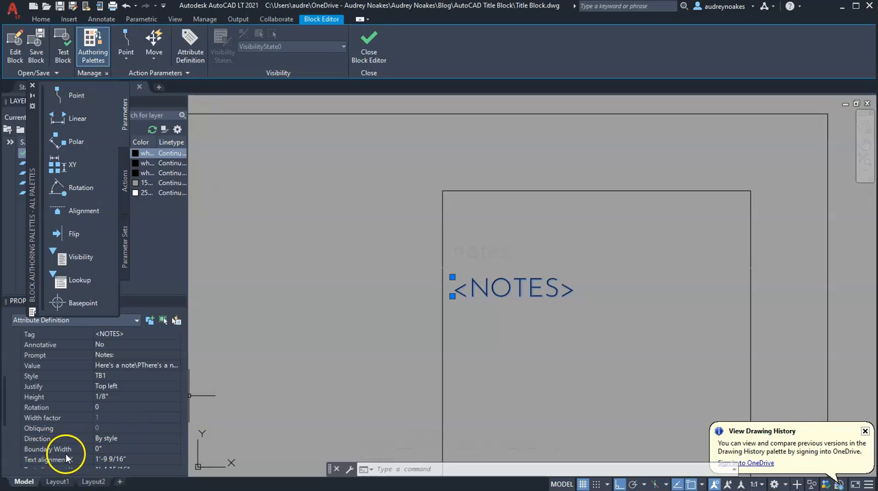
pyautogui.click(105, 451)
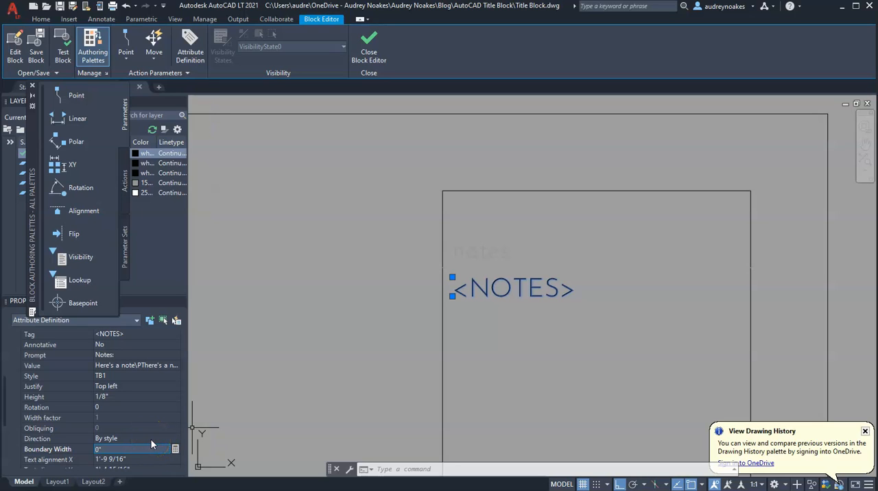
pyautogui.write('1.875')
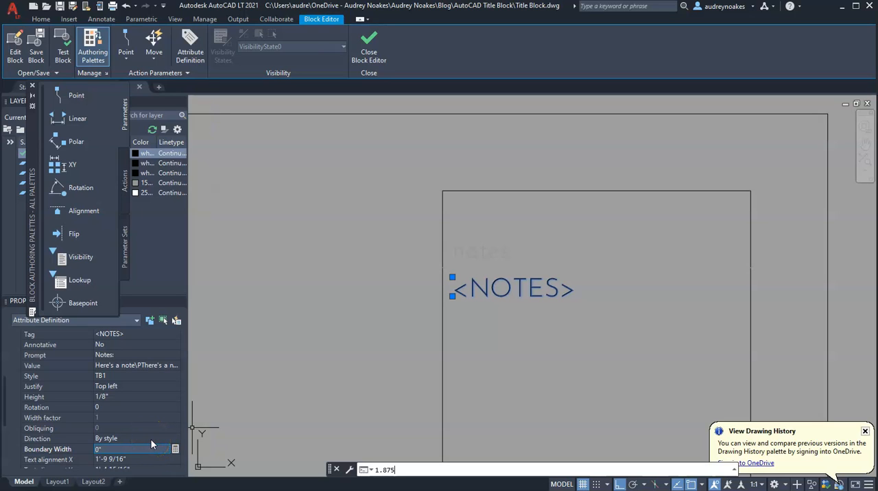
pyautogui.click(146, 447)
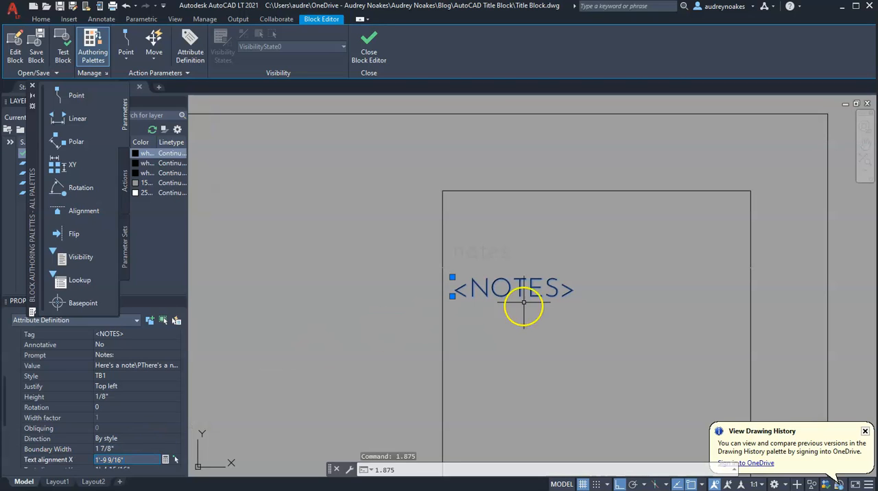
pyautogui.press('Escape')
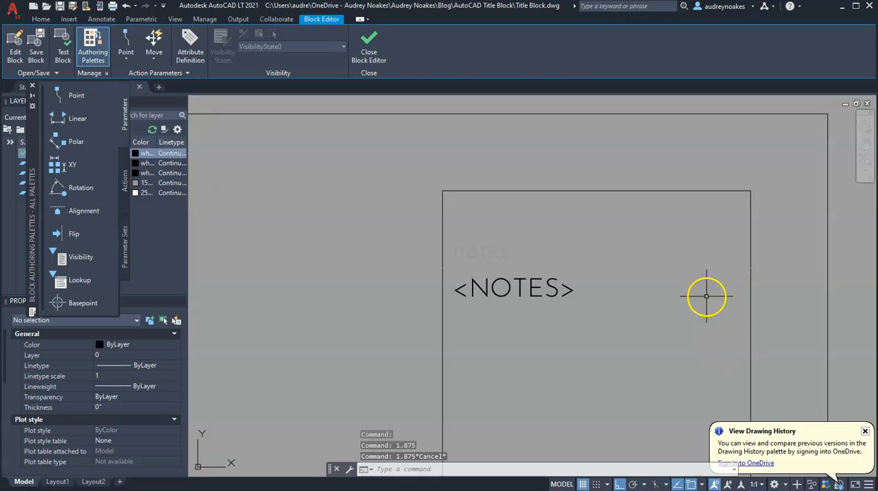
# Step: Close the Block Editor and save the changes to the Title Block definition
pyautogui.scroll(-5, 611, 310)
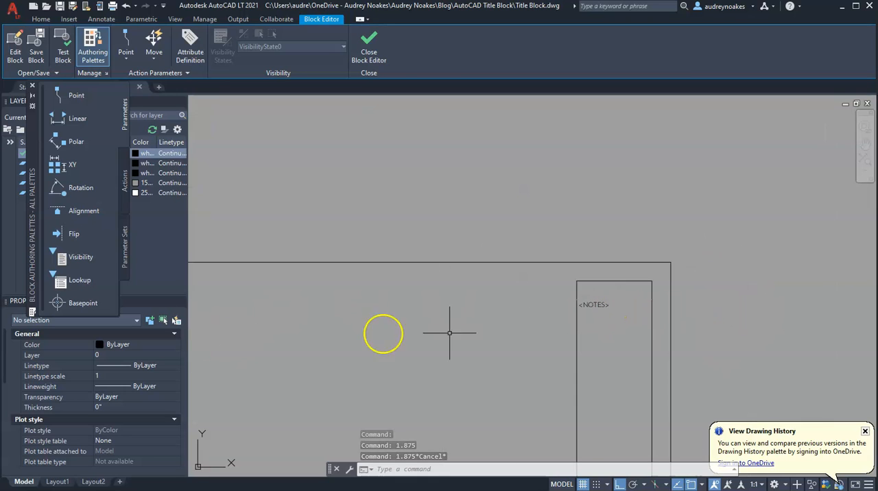
pyautogui.scroll(-2, 124, 426)
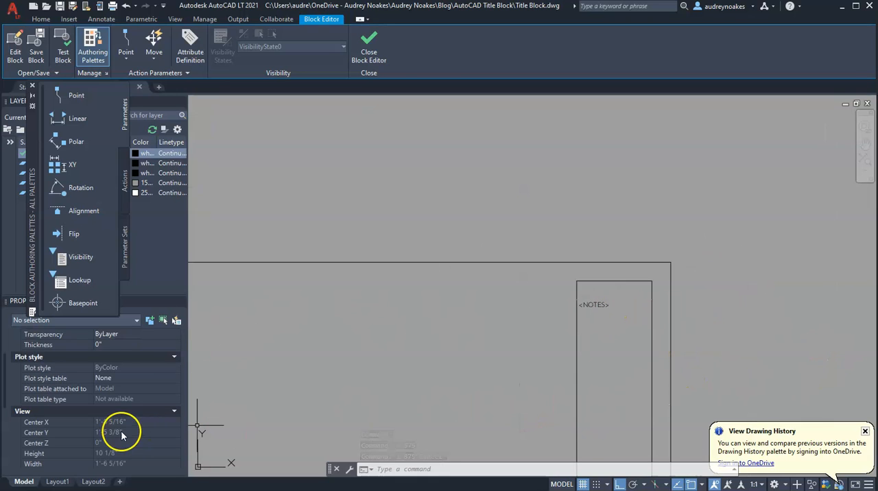
pyautogui.scroll(-5, 604, 231)
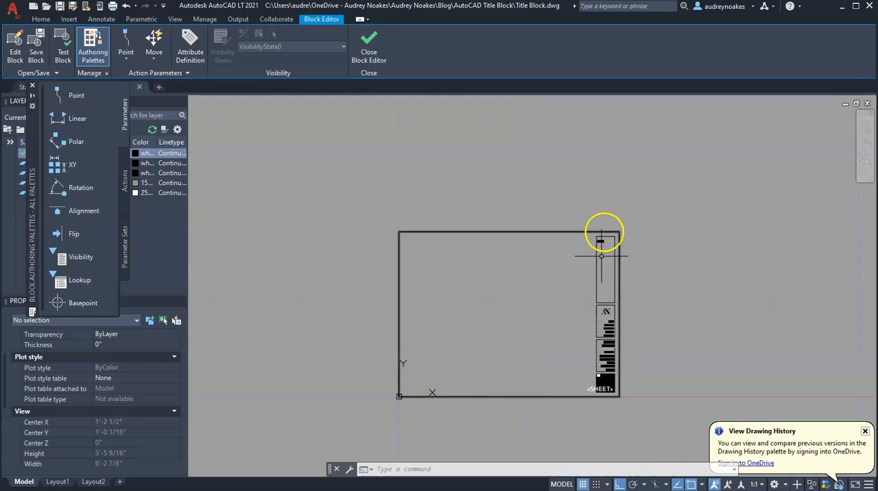
pyautogui.click(371, 51)
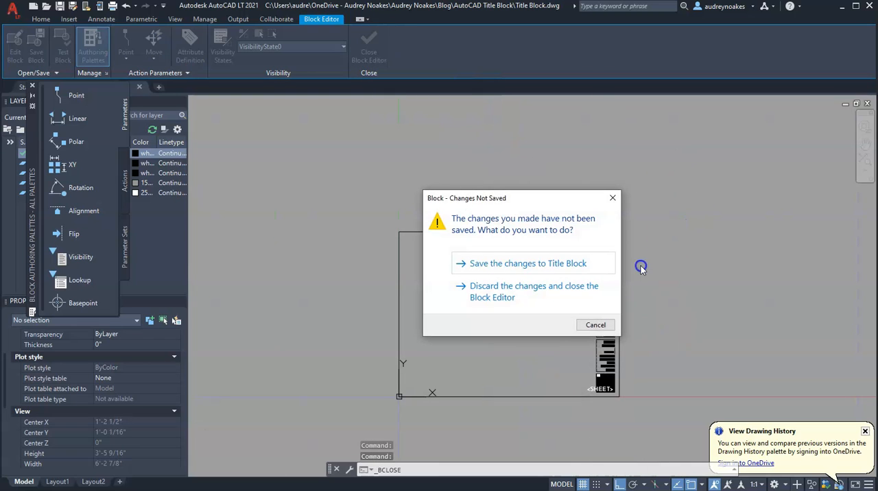
pyautogui.click(516, 264)
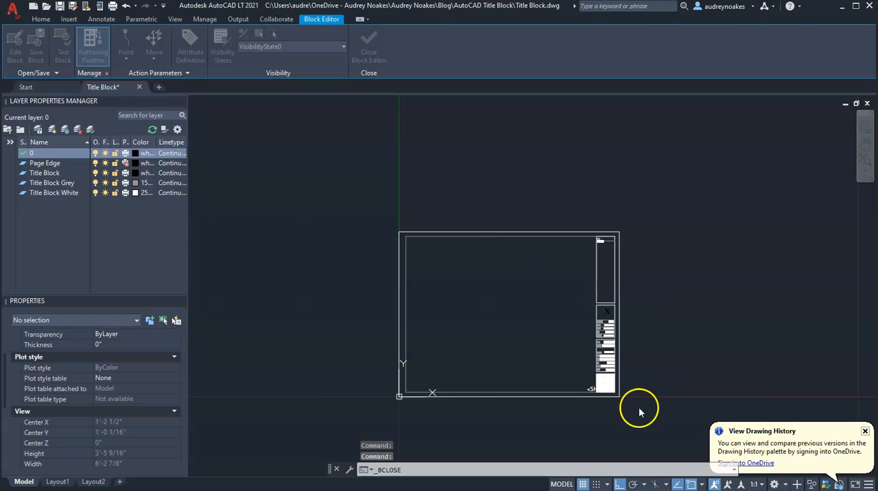
# Step: Inspect the inserted title block in model space to check whether its attribute fields show values
pyautogui.scroll(-6, 628, 388)
pyautogui.scroll(8, 597, 388)
pyautogui.scroll(-6, 617, 267)
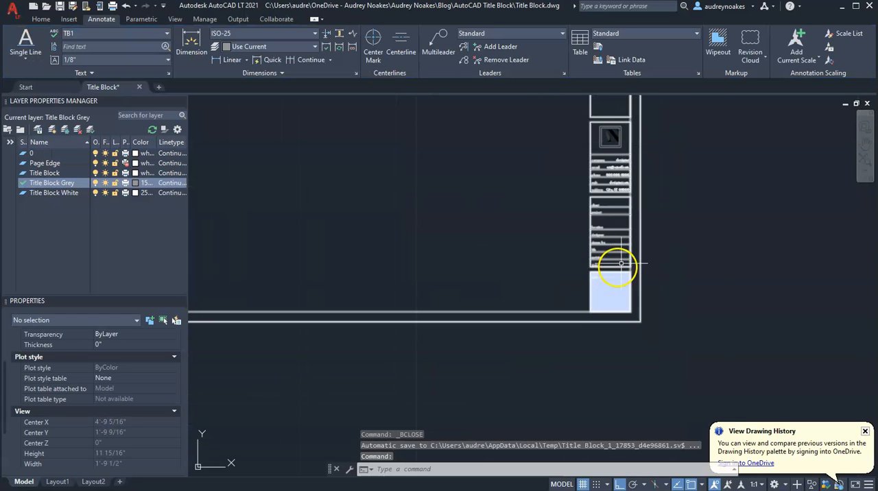
pyautogui.moveTo(622, 264); pyautogui.dragTo(591, 330, button='middle')
pyautogui.click(576, 302)
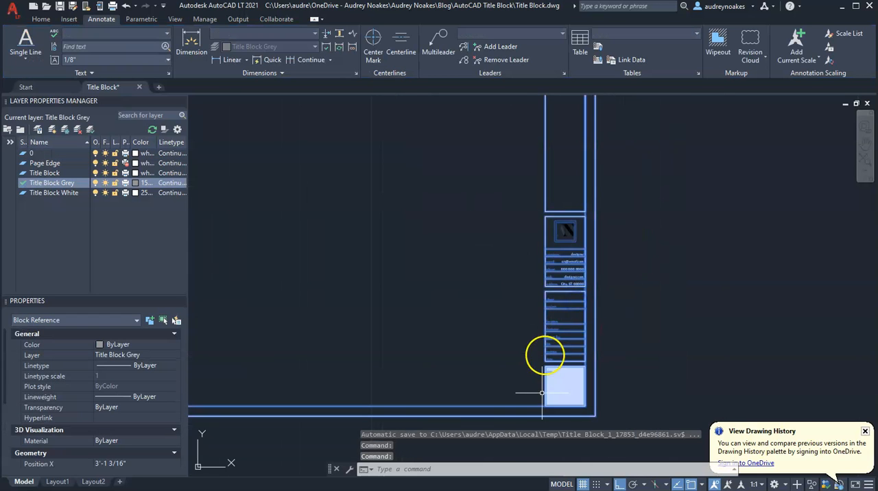
pyautogui.scroll(4, 594, 228)
pyautogui.moveTo(557, 357); pyautogui.dragTo(566, 169, button='middle')
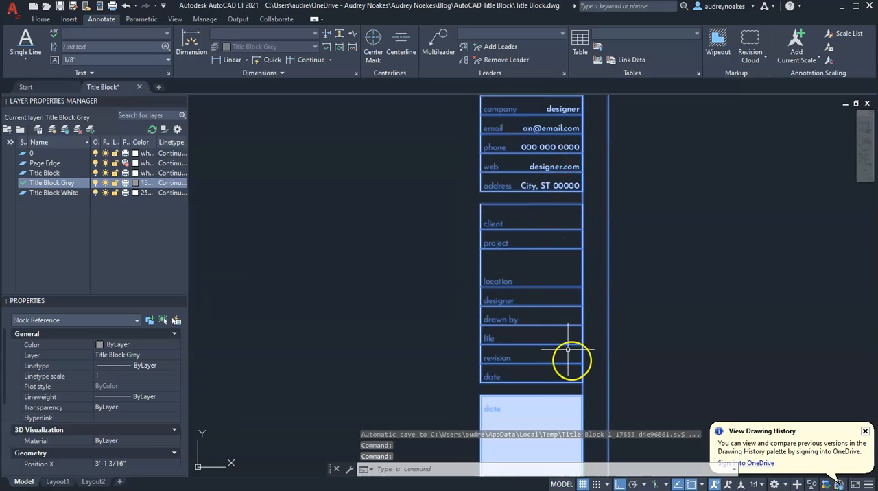
pyautogui.scroll(-6, 568, 350)
pyautogui.scroll(4, 578, 190)
pyautogui.scroll(-4, 638, 197)
pyautogui.moveTo(581, 364); pyautogui.dragTo(586, 237, button='middle')
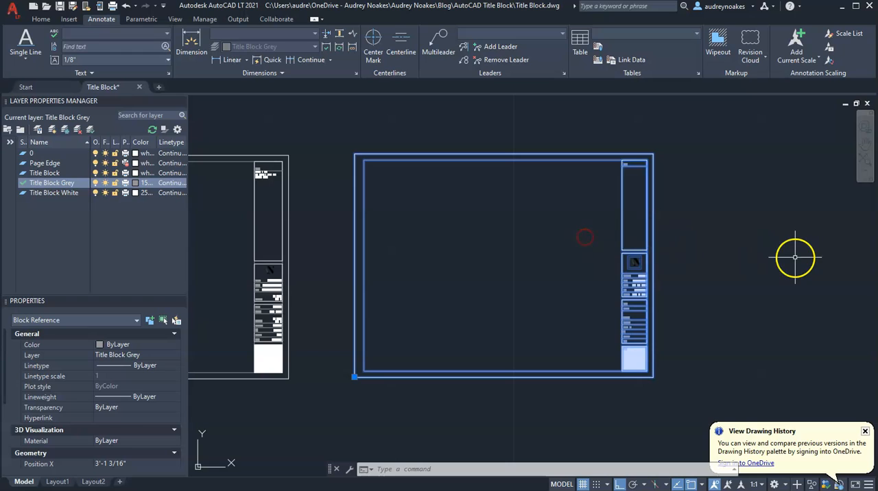
pyautogui.press('Escape')
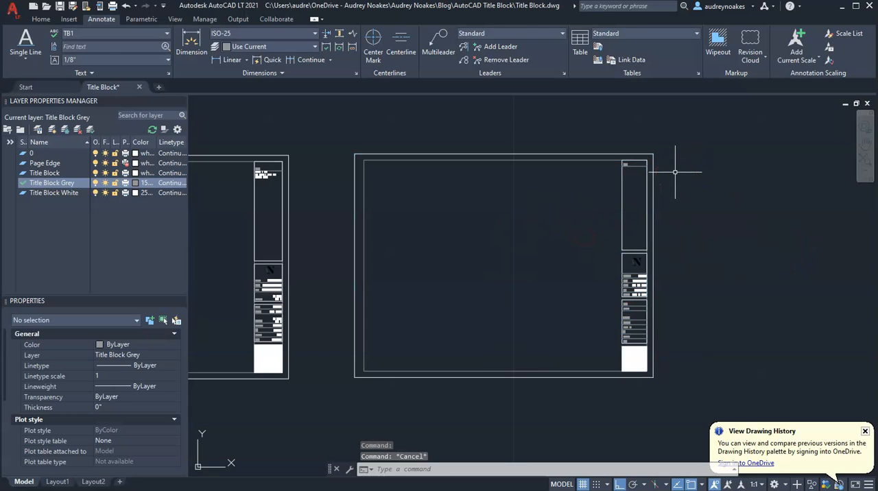
# Step: Synchronize the attributes of the Title Block with ATTSYNC, choosing the block by selection in the drawing
pyautogui.write('attsync')
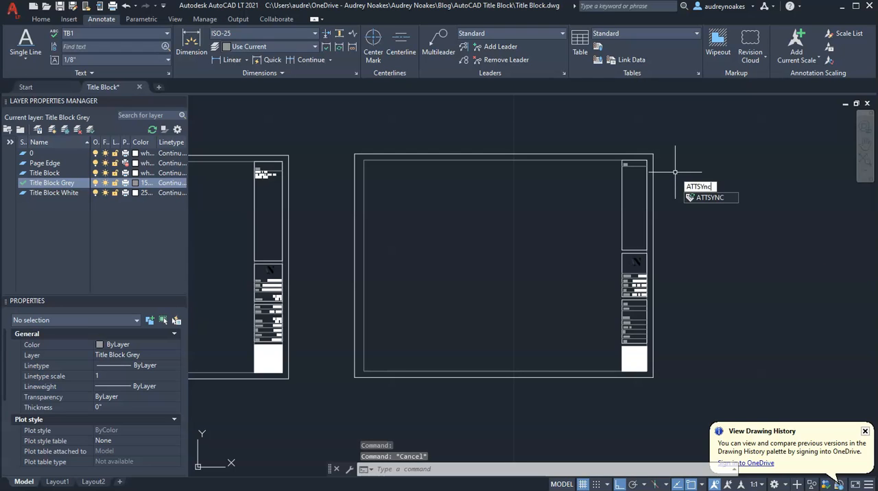
pyautogui.press('Return')
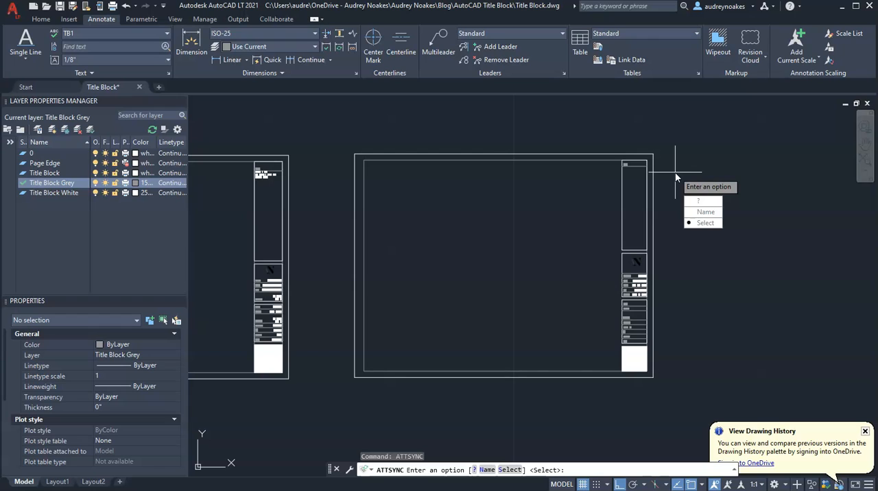
pyautogui.click(700, 221)
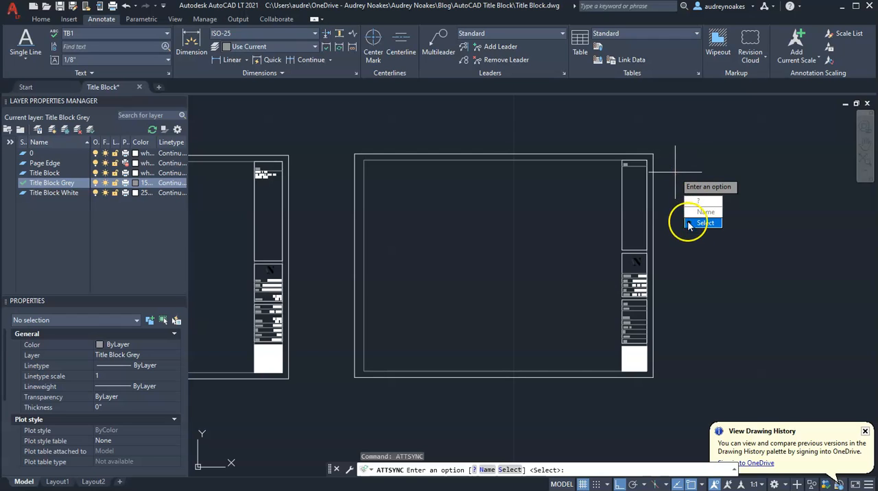
pyautogui.click(652, 162)
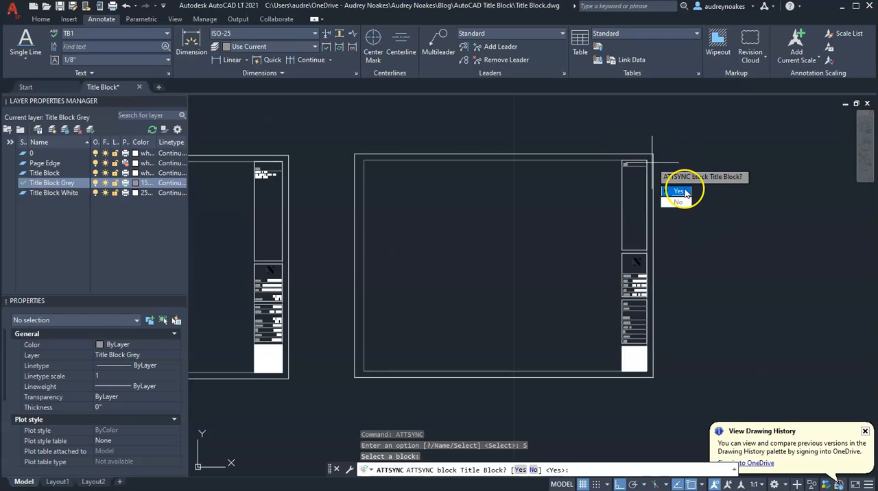
pyautogui.click(678, 192)
# Step: Examine the synchronized title block's notes, project details and sheet fields for their attribute values
pyautogui.scroll(5, 636, 166)
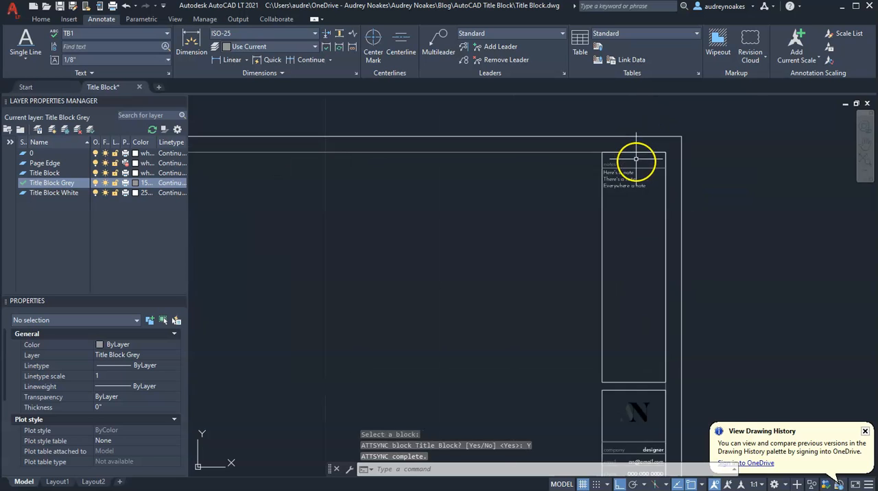
pyautogui.scroll(-5, 615, 351)
pyautogui.moveTo(619, 361); pyautogui.dragTo(557, 40, button='middle')
pyautogui.scroll(-5, 604, 202)
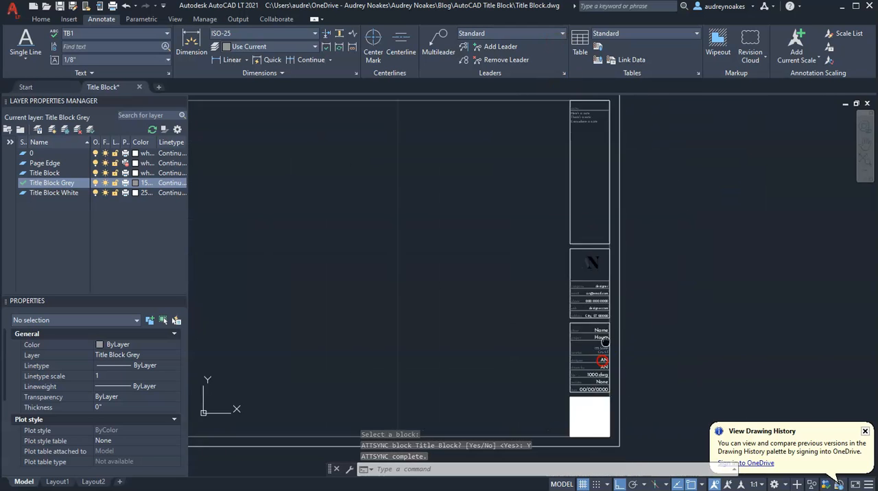
pyautogui.scroll(5, 603, 343)
pyautogui.moveTo(604, 339); pyautogui.dragTo(618, 242, button='middle')
pyautogui.moveTo(619, 355)
pyautogui.mouseDown(button='middle')
pyautogui.moveTo(627, 183)
pyautogui.moveTo(618, 133)
pyautogui.mouseUp(button='middle')
pyautogui.scroll(-5, 563, 177)
pyautogui.moveTo(547, 153)
pyautogui.mouseDown(button='middle')
pyautogui.moveTo(569, 313)
pyautogui.moveTo(579, 323)
pyautogui.mouseUp(button='middle')
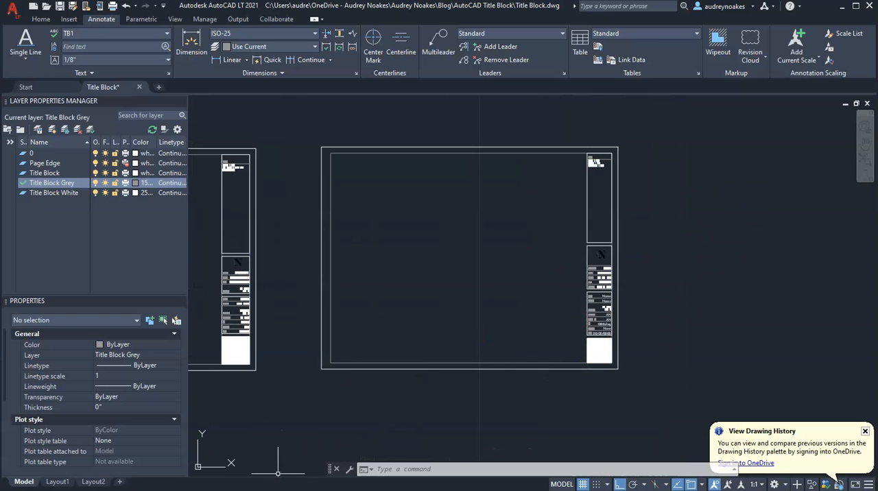
# Step: Switch from model space to Layout1
pyautogui.click(59, 483)
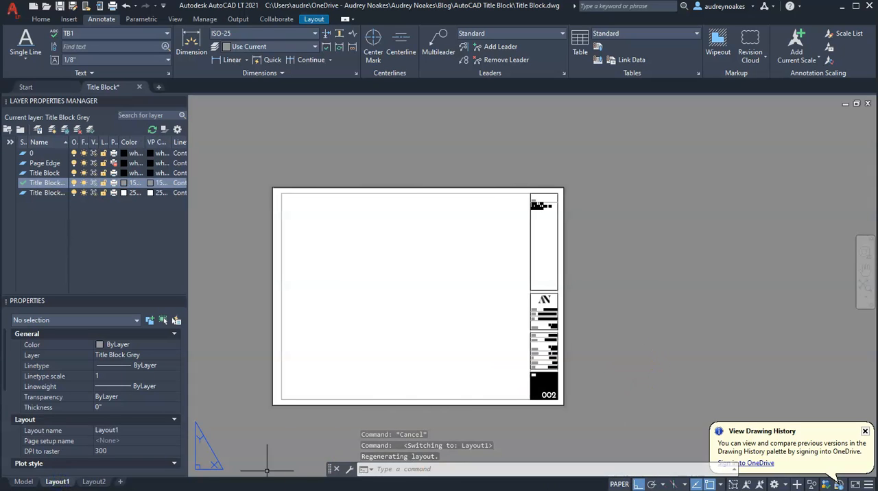
# Step: Switch to Layout2 and set its page setup to use the DWG To PDF.pc3 plotter
pyautogui.click(94, 482)
pyautogui.scroll(-4, 607, 103)
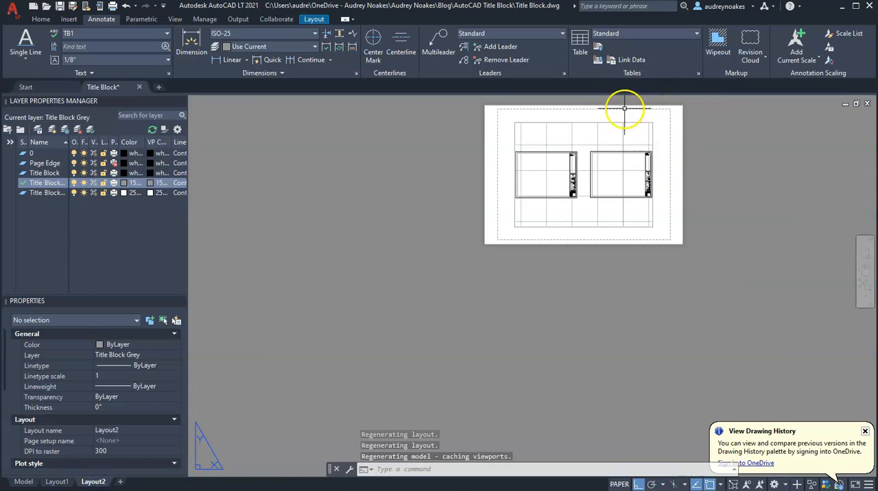
pyautogui.moveTo(641, 140); pyautogui.dragTo(597, 202, button='middle')
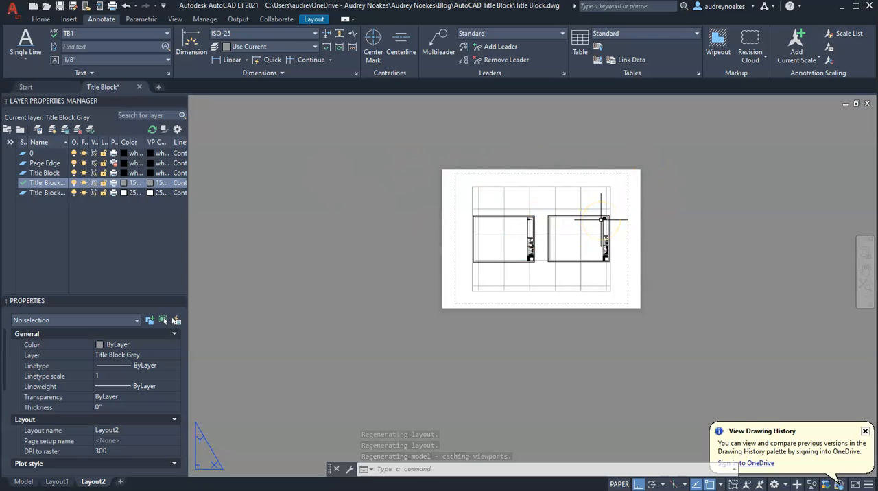
pyautogui.write('pa')
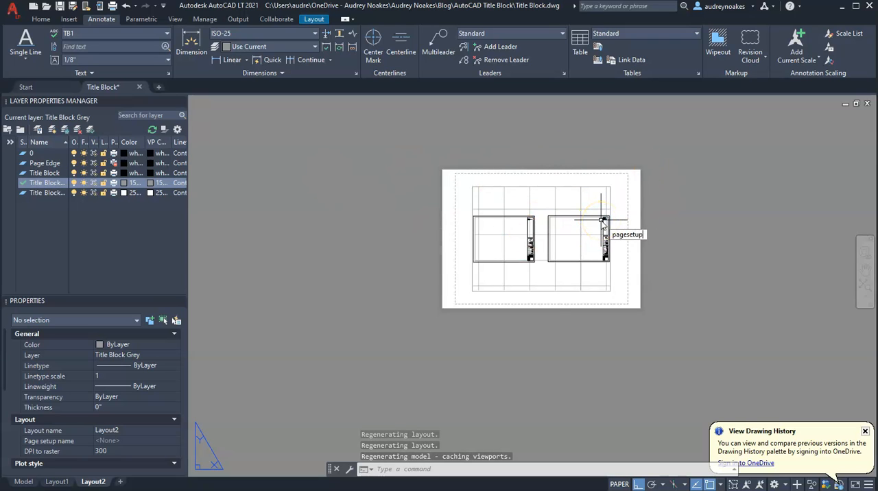
pyautogui.write('gesetup')
pyautogui.press('Return')
pyautogui.click(525, 233)
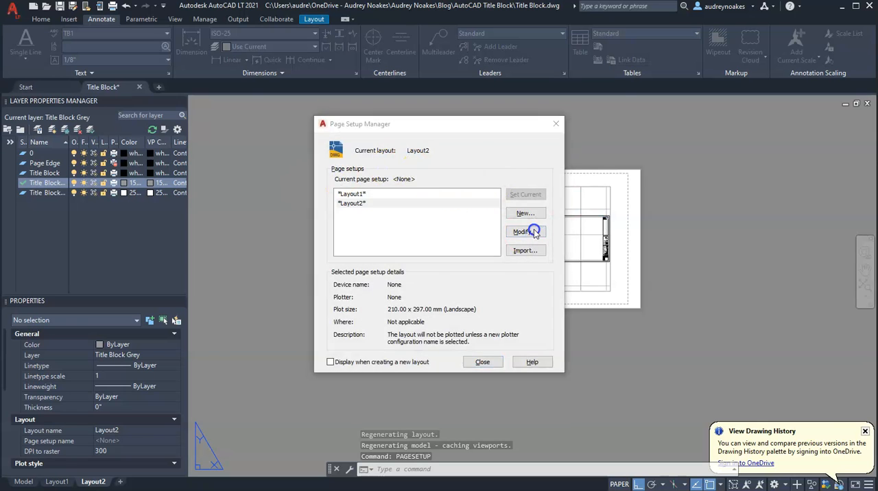
pyautogui.click(328, 171)
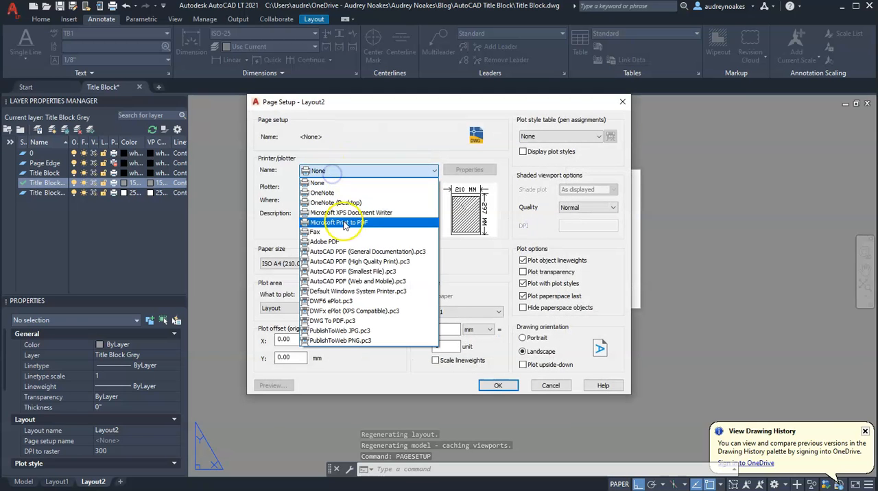
pyautogui.click(333, 321)
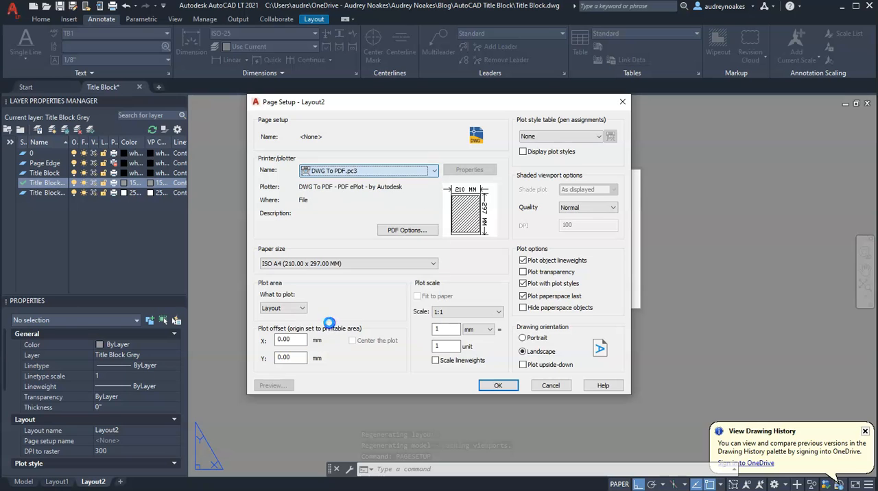
# Step: Set the paper size to ARCH full bleed C (18.00 x 24.00 Inches) with a plot scale of 1 inch to 1 unit
pyautogui.click(320, 263)
pyautogui.scroll(10, 344, 378)
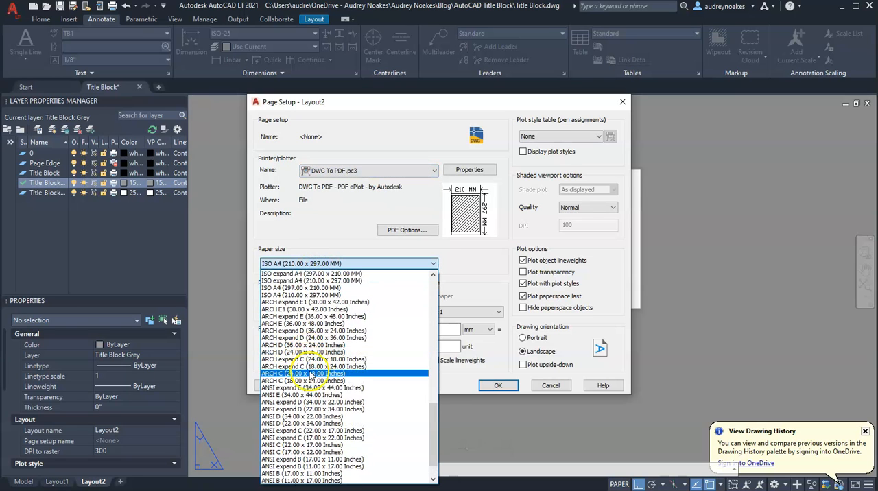
pyautogui.scroll(6, 352, 455)
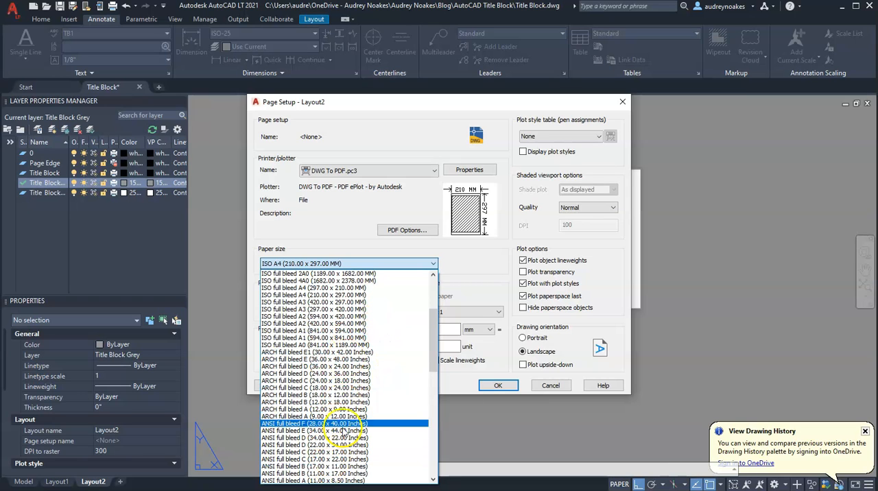
pyautogui.click(364, 388)
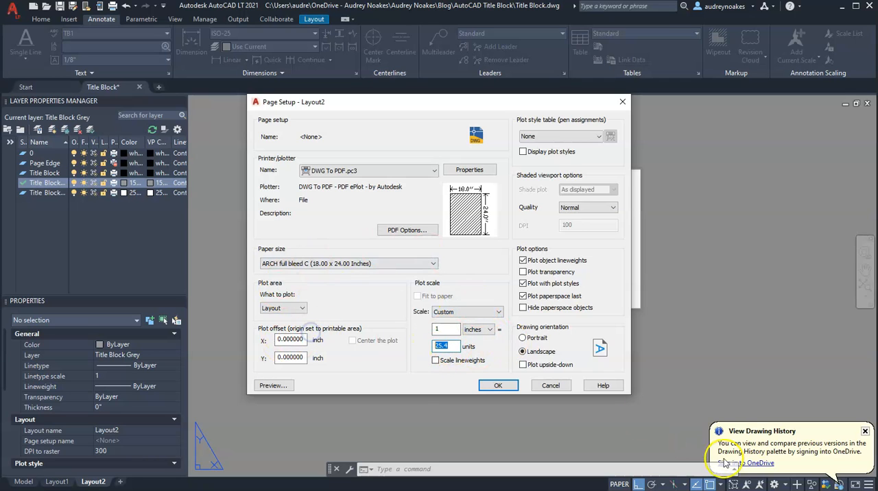
pyautogui.click(435, 361)
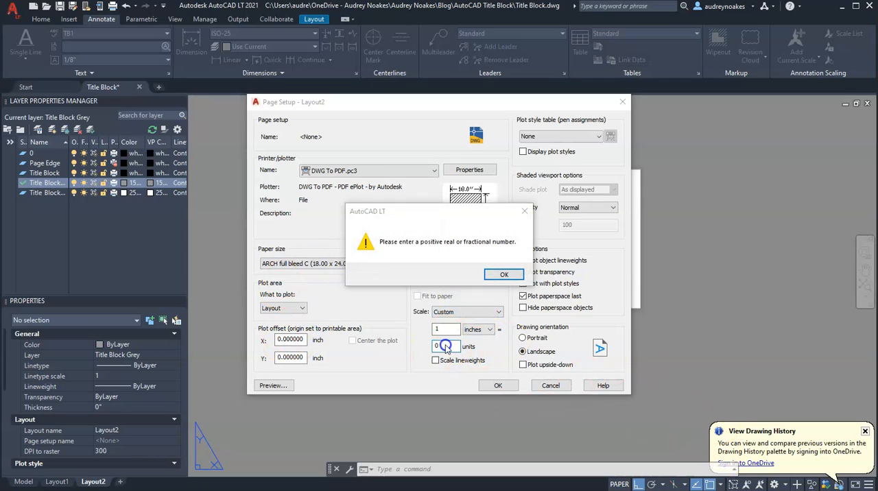
pyautogui.click(497, 274)
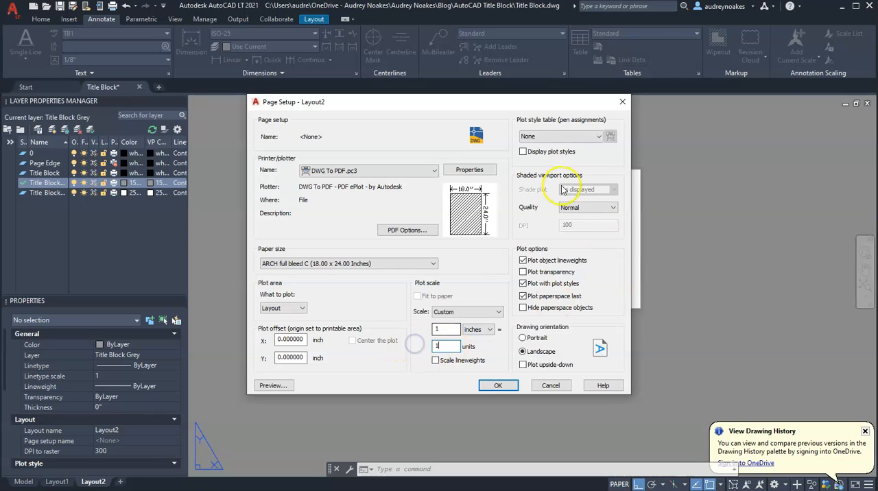
# Step: Assign the monochrome.ctb plot style table with plot styles displayed, then save the Layout2 page setup and close the manager
pyautogui.click(558, 137)
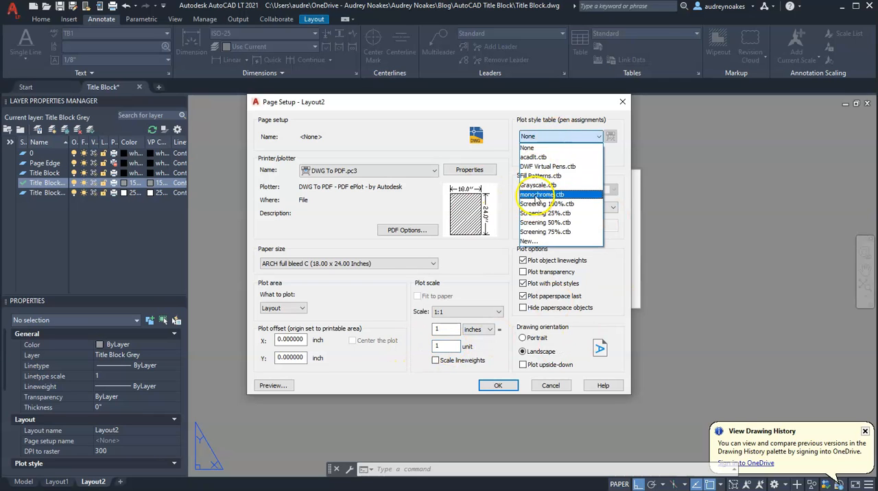
pyautogui.click(534, 196)
pyautogui.click(524, 151)
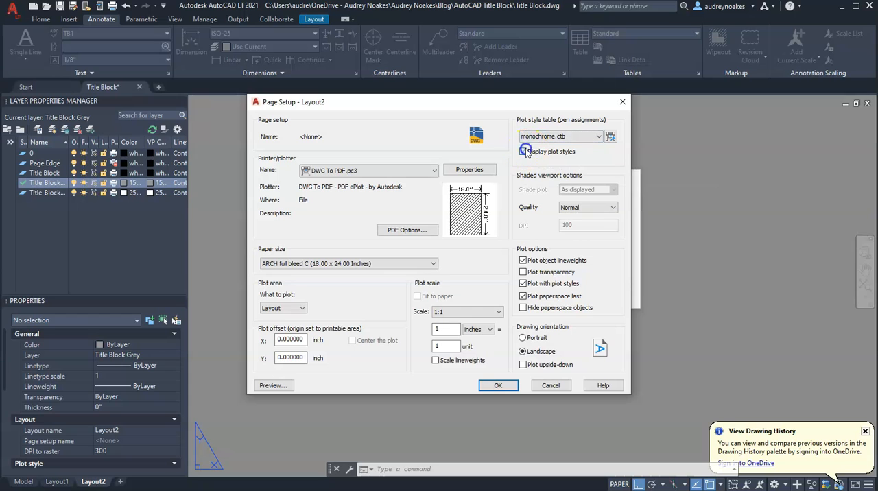
pyautogui.click(498, 385)
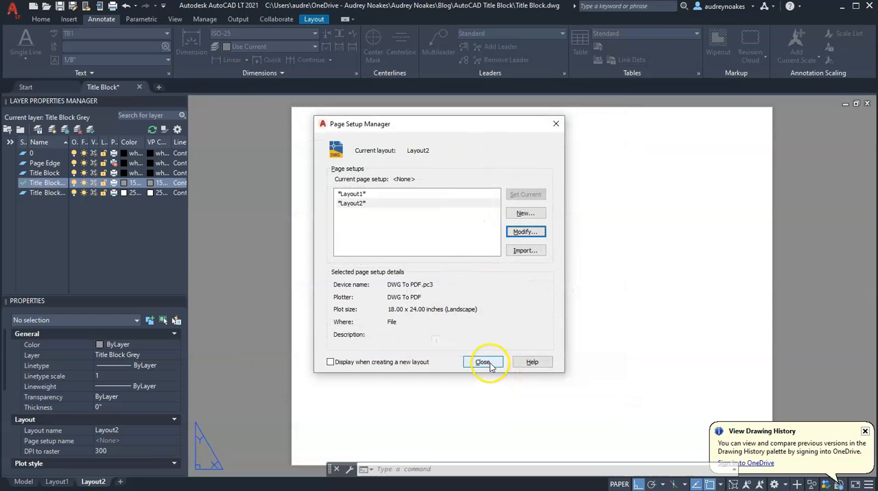
pyautogui.click(490, 364)
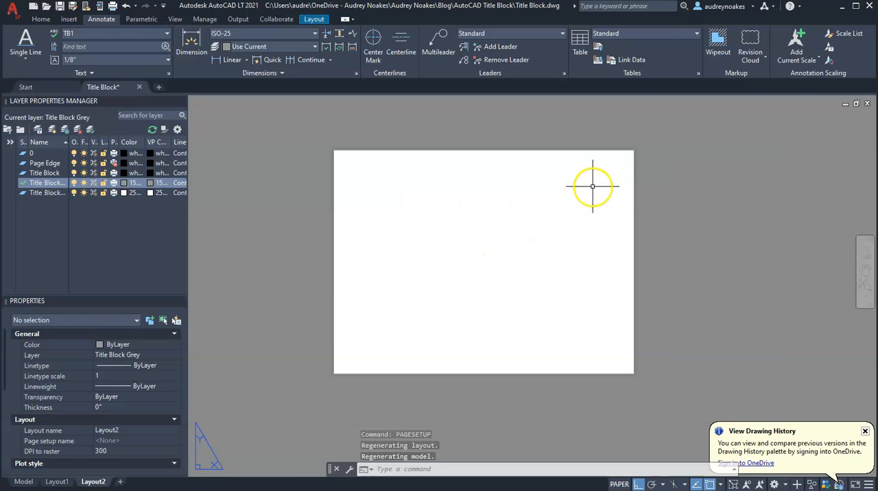
# Step: Delete the default viewport showing the two title blocks from Layout2
pyautogui.scroll(-10, 583, 206)
pyautogui.moveTo(682, 245); pyautogui.dragTo(471, 334, button='middle')
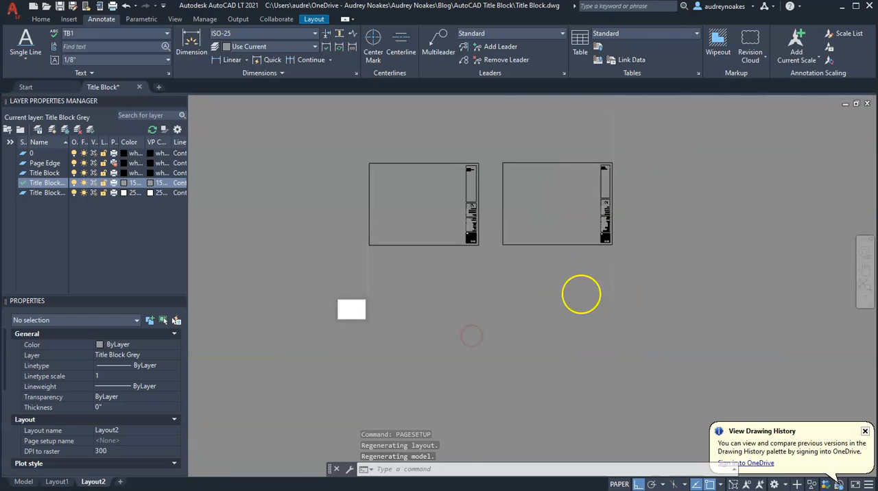
pyautogui.scroll(-4, 581, 294)
pyautogui.click(632, 204)
pyautogui.click(430, 324)
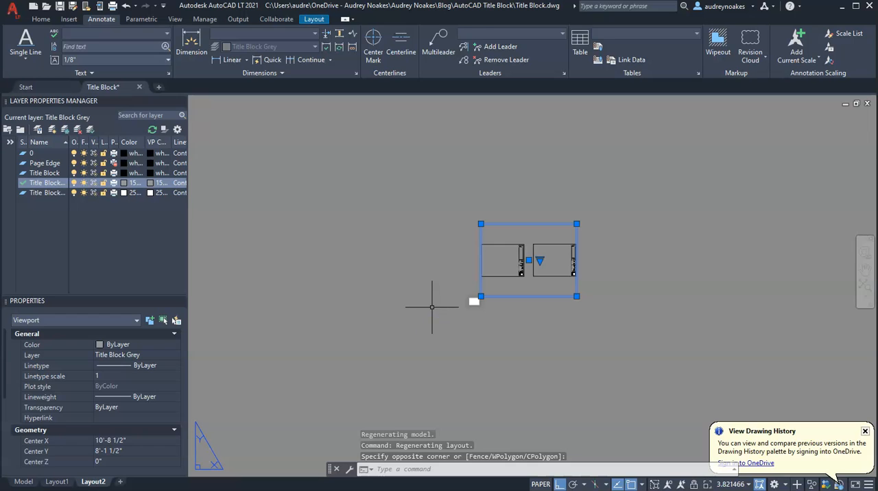
pyautogui.press('Delete')
# Step: Insert the Title Block block near the sheet's lower-left corner, at about X 3/4" and Y 7/16", accepting the default attribute values
pyautogui.scroll(8, 488, 295)
pyautogui.moveTo(435, 359); pyautogui.dragTo(579, 295, button='middle')
pyautogui.scroll(3, 504, 329)
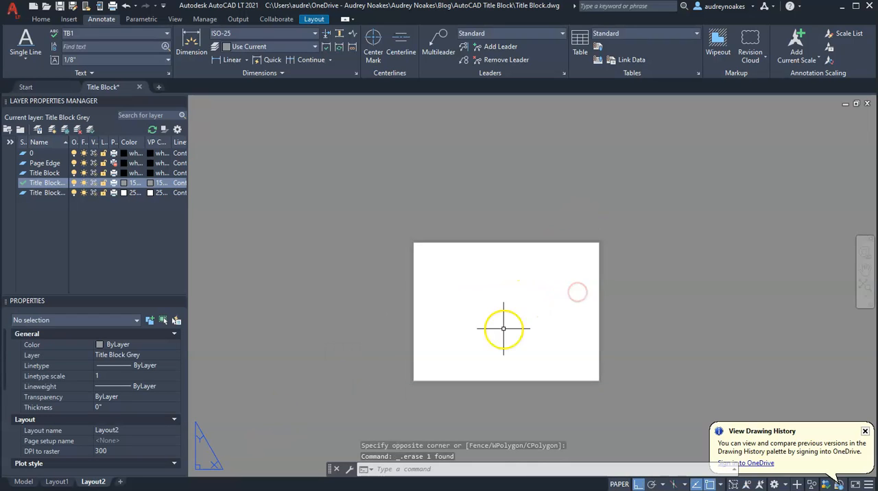
pyautogui.moveTo(504, 330); pyautogui.dragTo(502, 294, button='middle')
pyautogui.scroll(2, 469, 309)
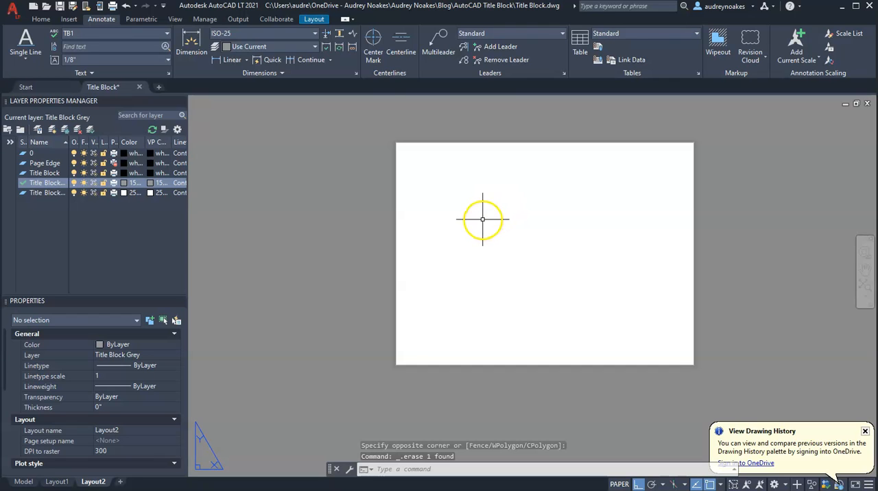
pyautogui.click(69, 19)
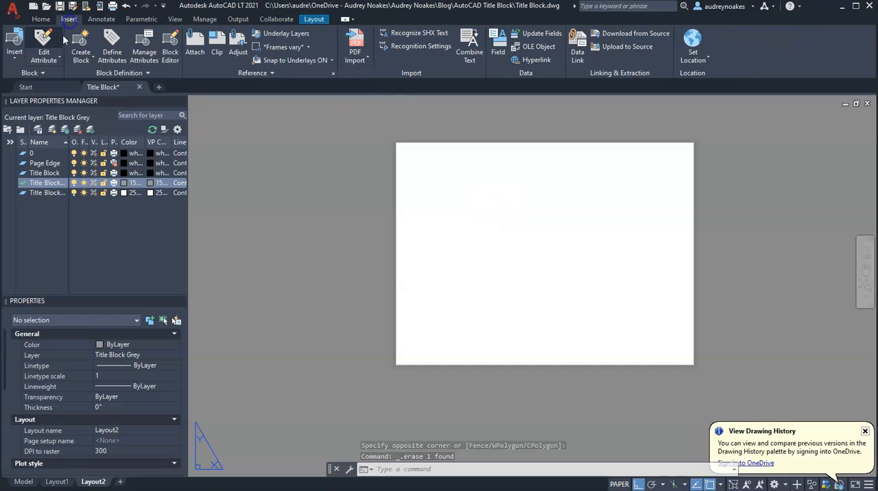
pyautogui.click(10, 64)
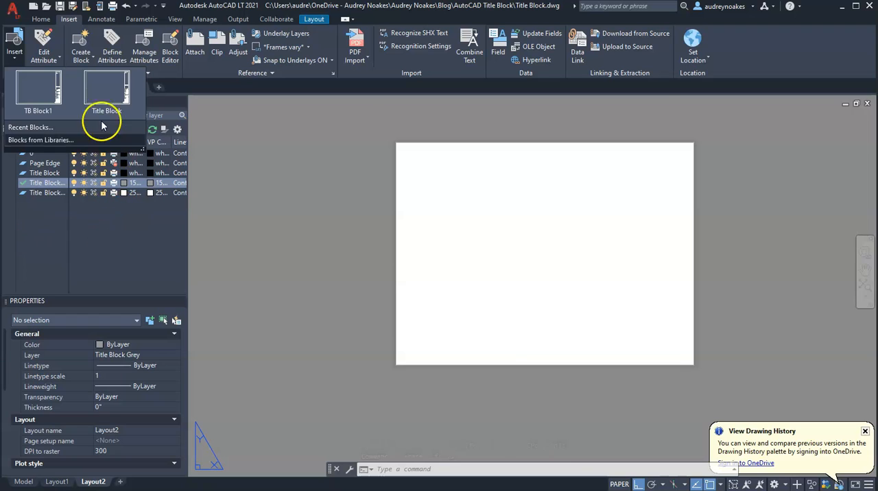
pyautogui.click(98, 115)
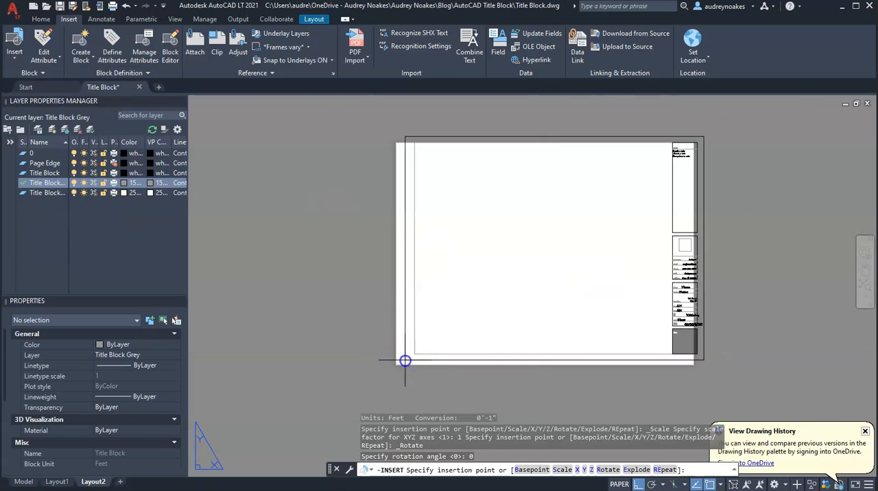
pyautogui.click(404, 361)
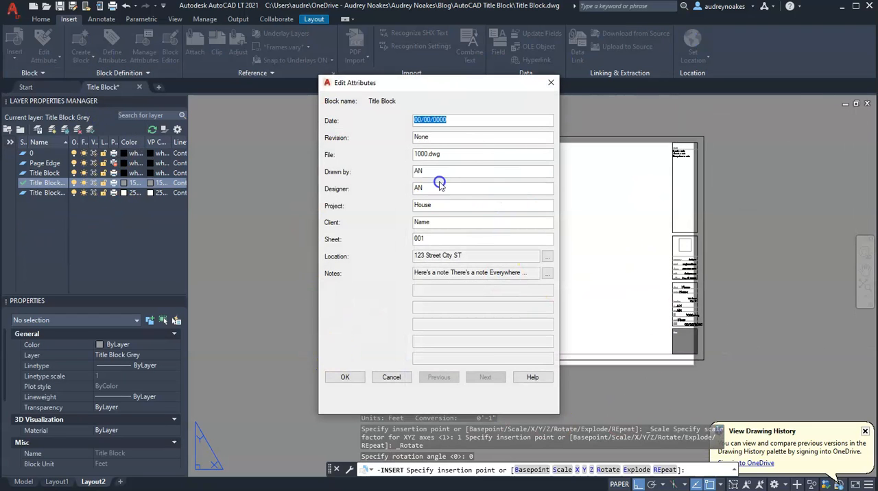
pyautogui.click(346, 377)
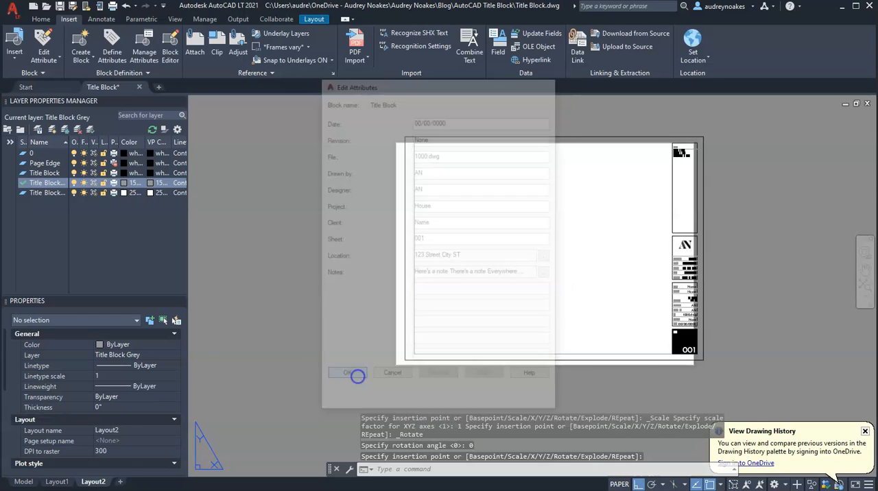
# Step: Set the inserted title block's X and Y position to 0 so it aligns with the sheet corner
pyautogui.click(781, 289)
pyautogui.click(452, 358)
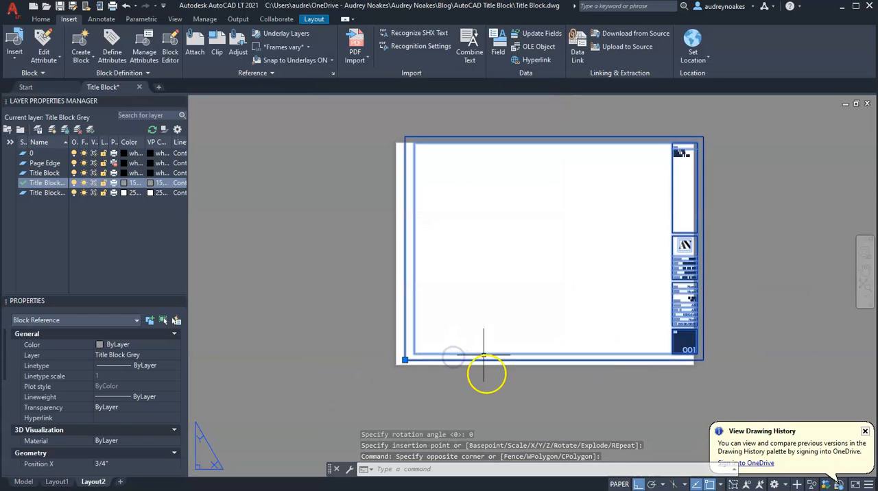
pyautogui.scroll(-4, 137, 405)
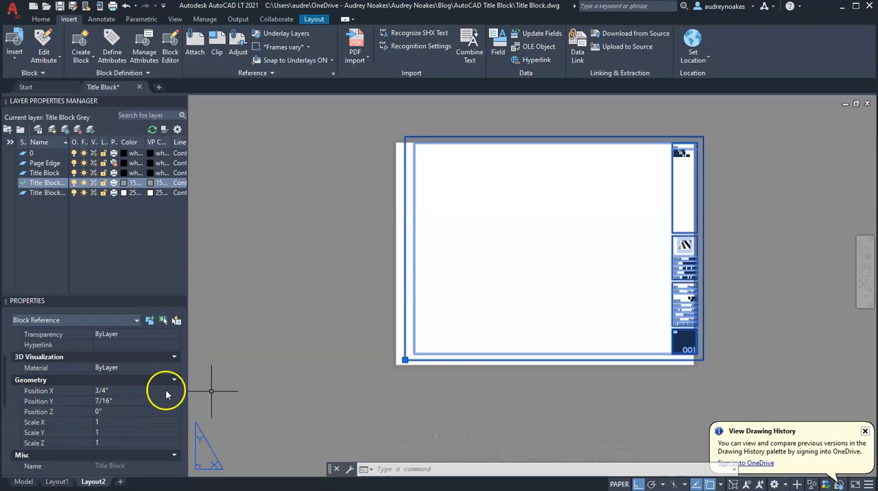
pyautogui.scroll(3, 409, 360)
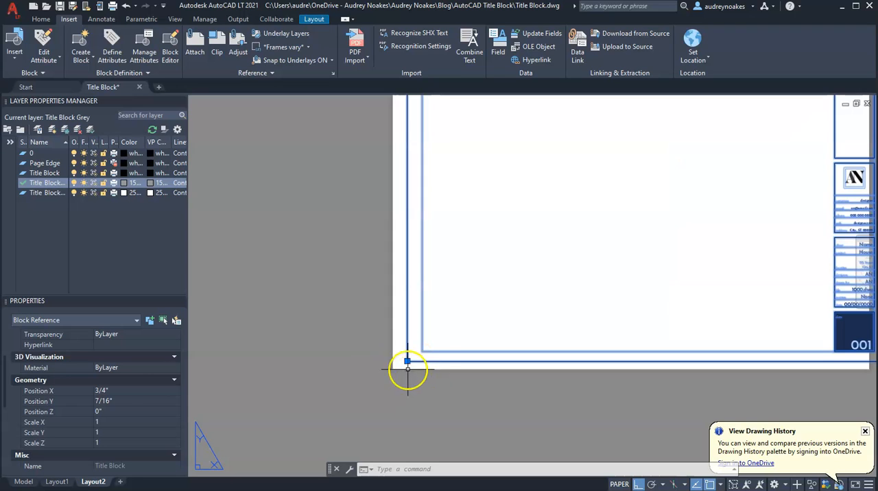
pyautogui.click(126, 390)
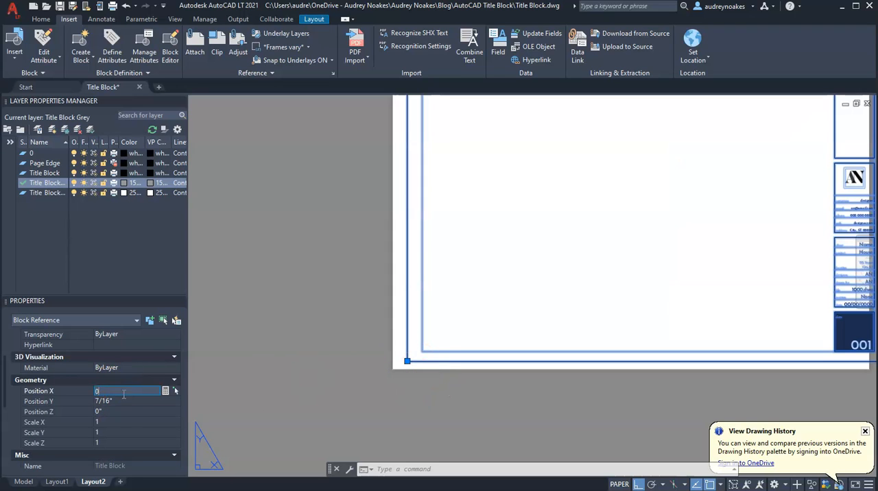
pyautogui.click(123, 401)
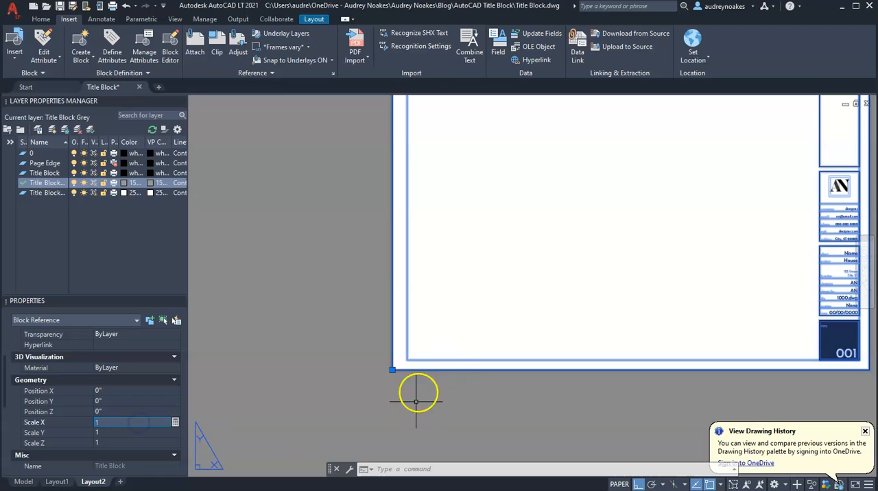
pyautogui.press('Escape')
# Step: Change the title block's Sheet attribute on Layout2 to 002
pyautogui.moveTo(665, 267); pyautogui.dragTo(517, 372, button='middle')
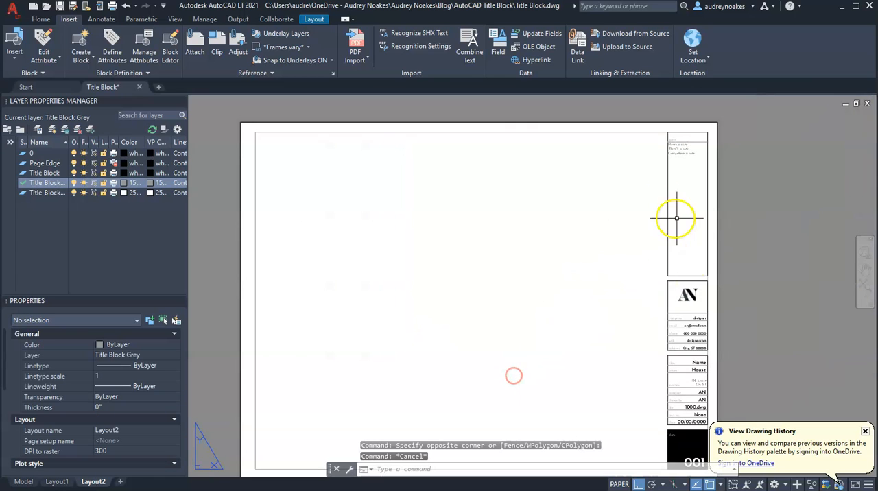
pyautogui.scroll(-2, 590, 281)
pyautogui.moveTo(614, 364); pyautogui.dragTo(556, 280, button='middle')
pyautogui.scroll(4, 556, 280)
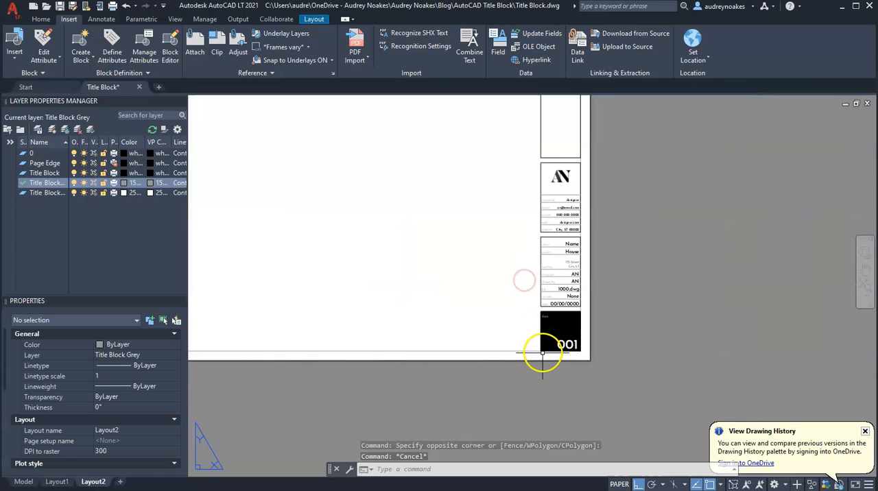
pyautogui.doubleClick(569, 343)
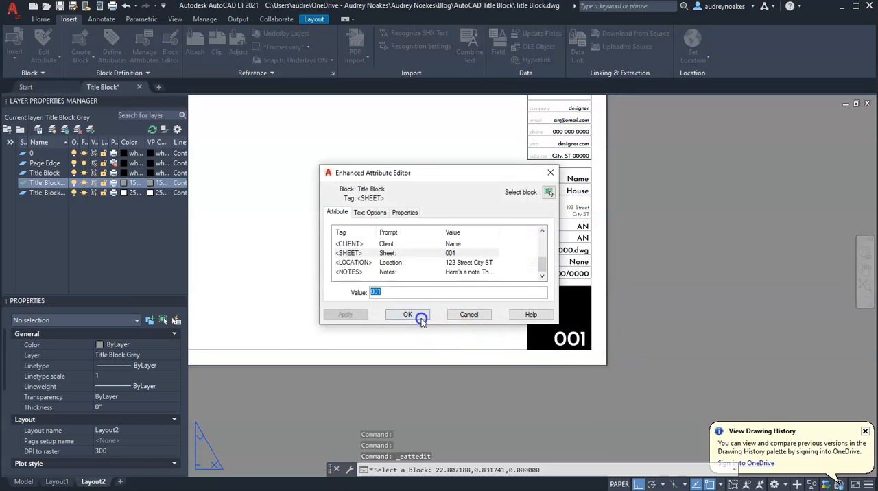
pyautogui.write('2')
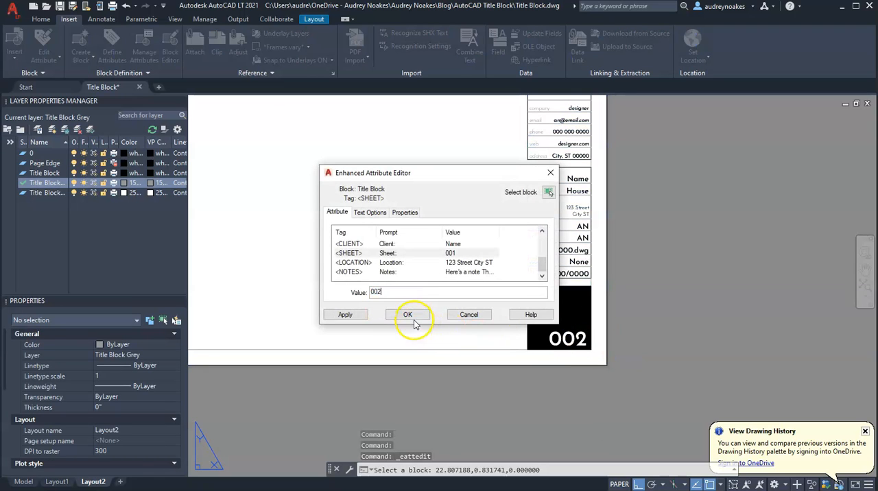
pyautogui.click(408, 314)
pyautogui.click(629, 330)
pyautogui.press('Escape')
pyautogui.scroll(-5, 633, 207)
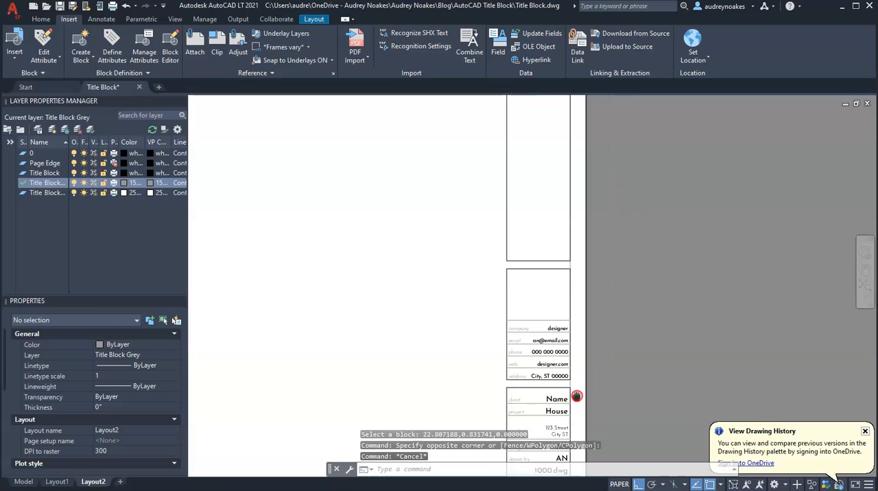
pyautogui.scroll(4, 490, 244)
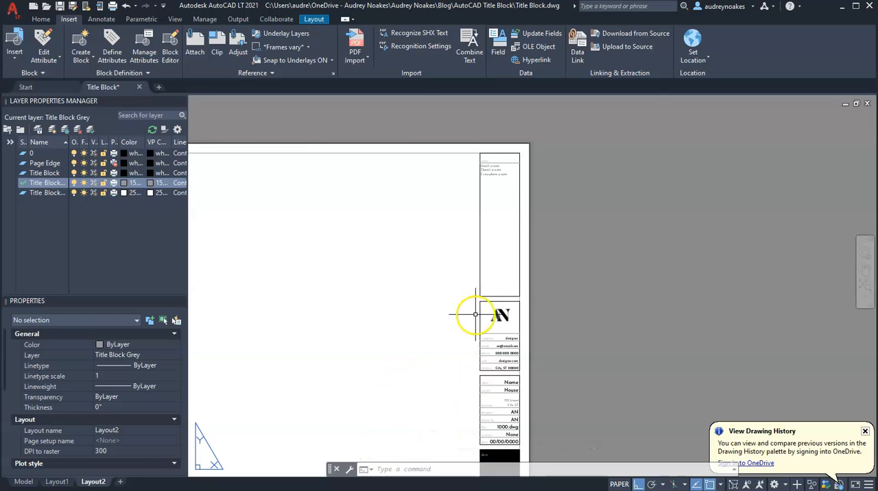
pyautogui.scroll(-3, 479, 293)
pyautogui.scroll(3, 195, 443)
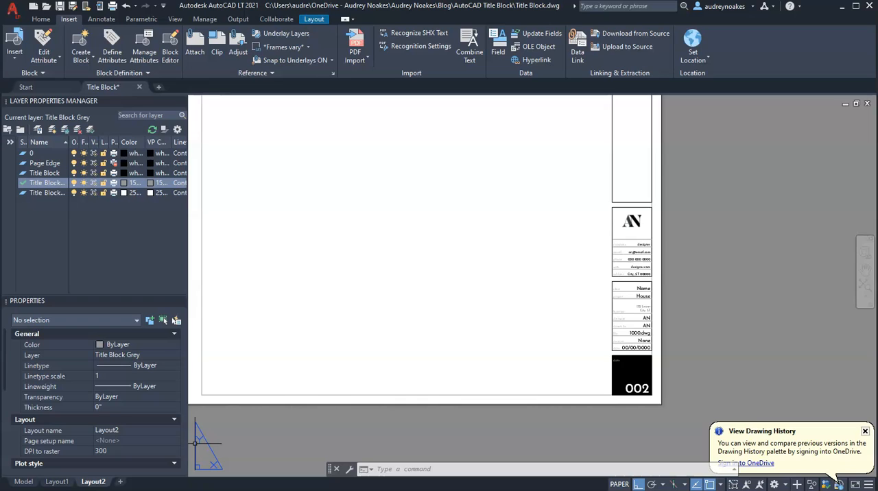